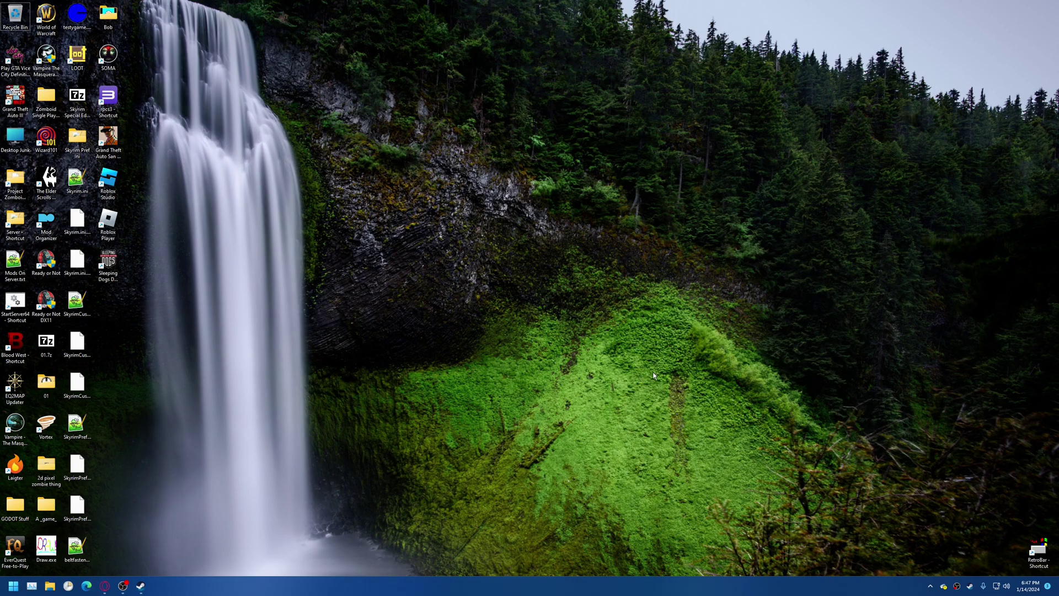
# - Open File Explorer and go to the NPS folder on the Crucial 1TB SSD (F:) drive
pyautogui.press('Return')
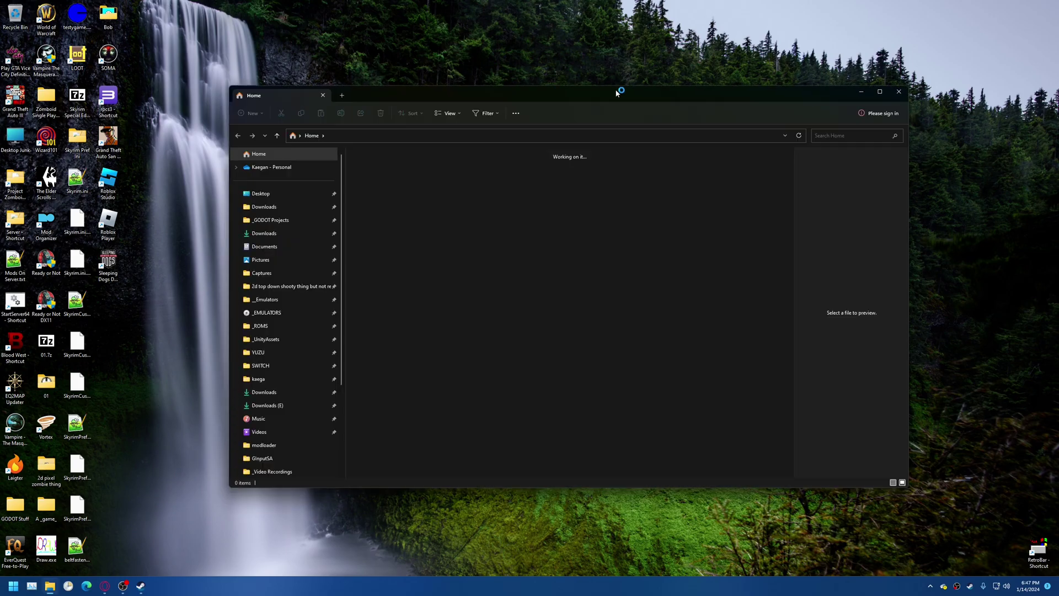
pyautogui.moveTo(615, 92); pyautogui.dragTo(576, 64)
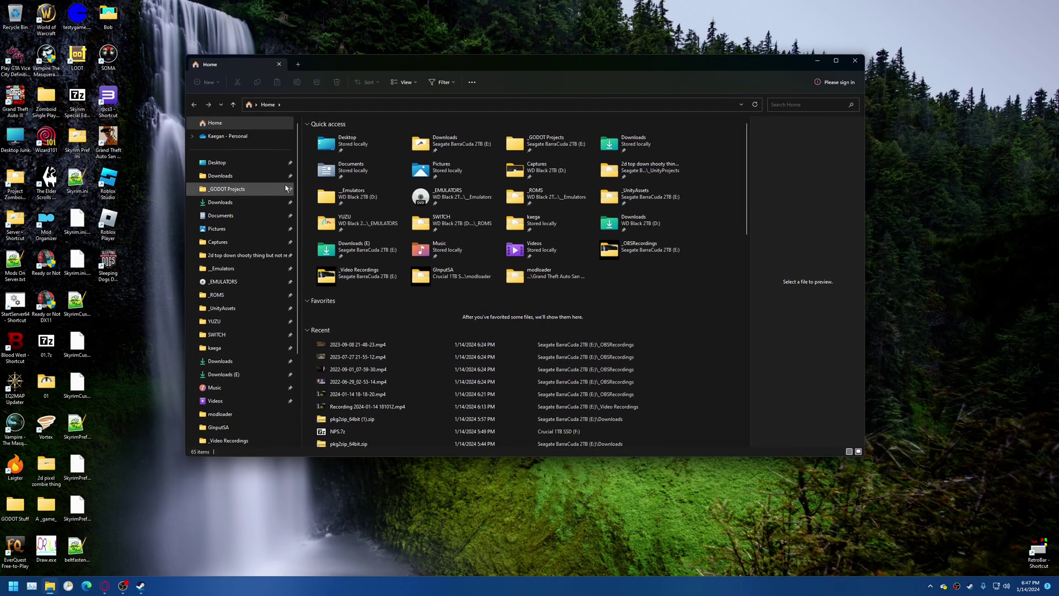
pyautogui.scroll(-5, 302, 273)
pyautogui.scroll(-1, 302, 273)
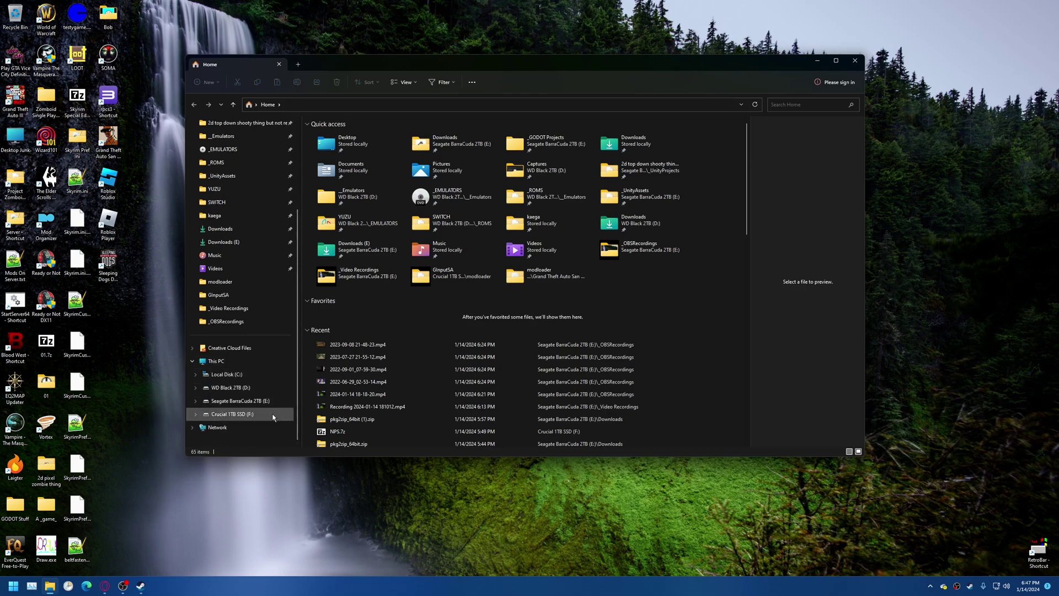
pyautogui.click(273, 417)
pyautogui.click(319, 188)
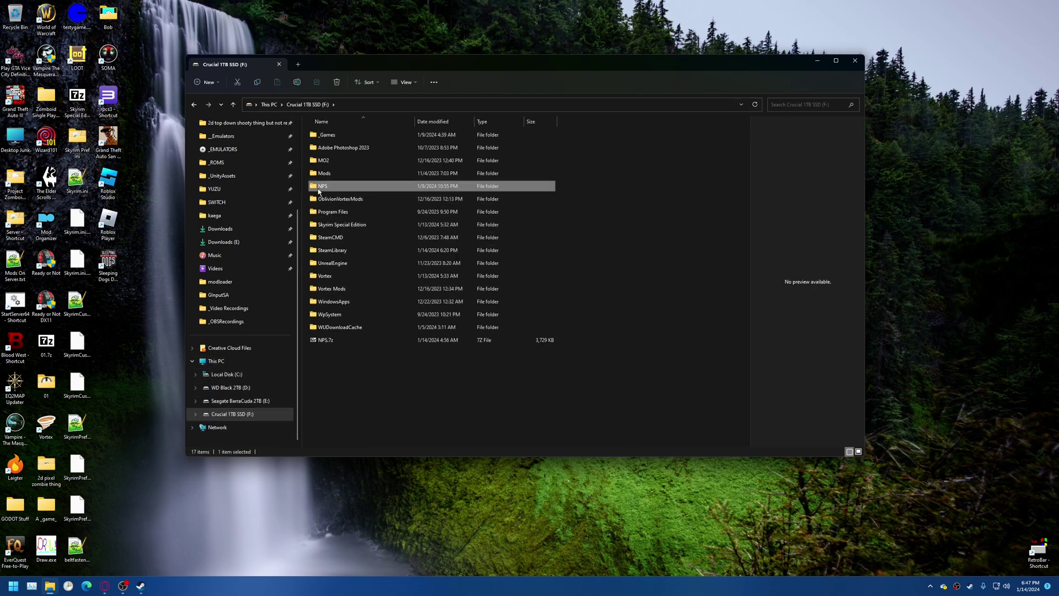
pyautogui.rightClick(327, 190)
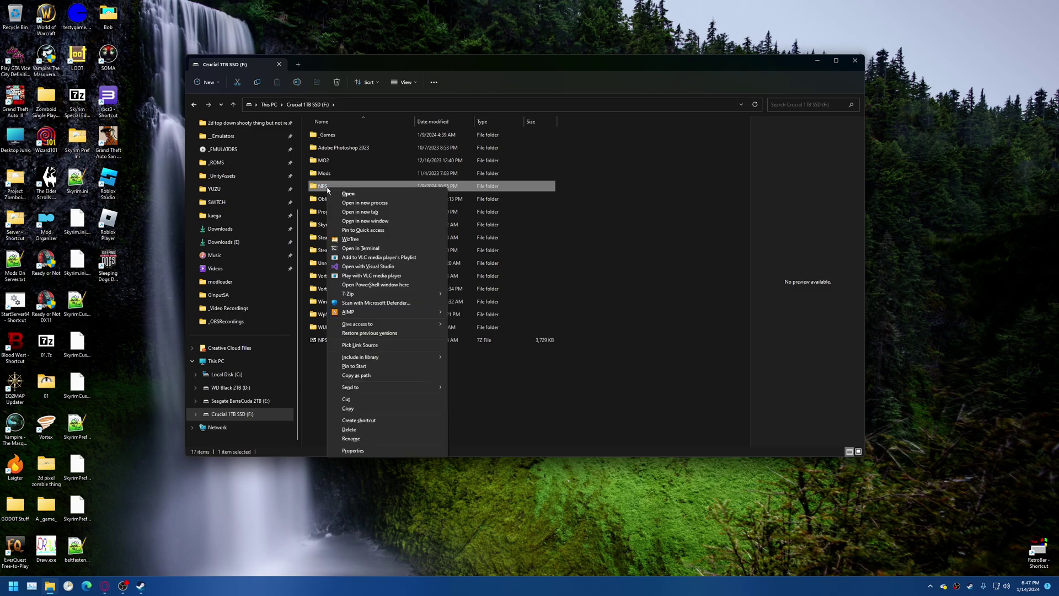
pyautogui.click(678, 343)
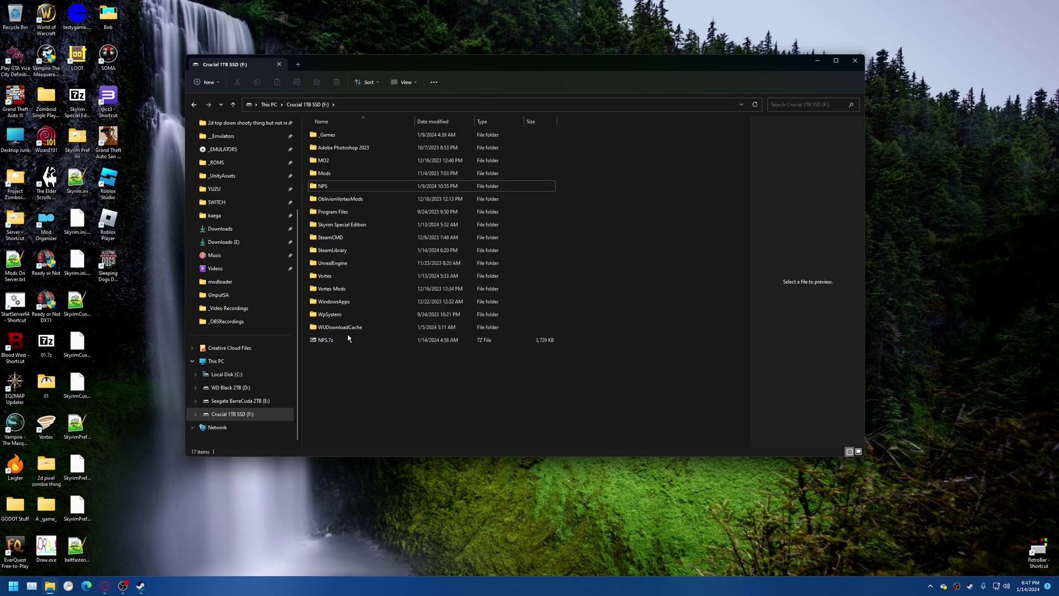
pyautogui.click(347, 339)
pyautogui.doubleClick(323, 186)
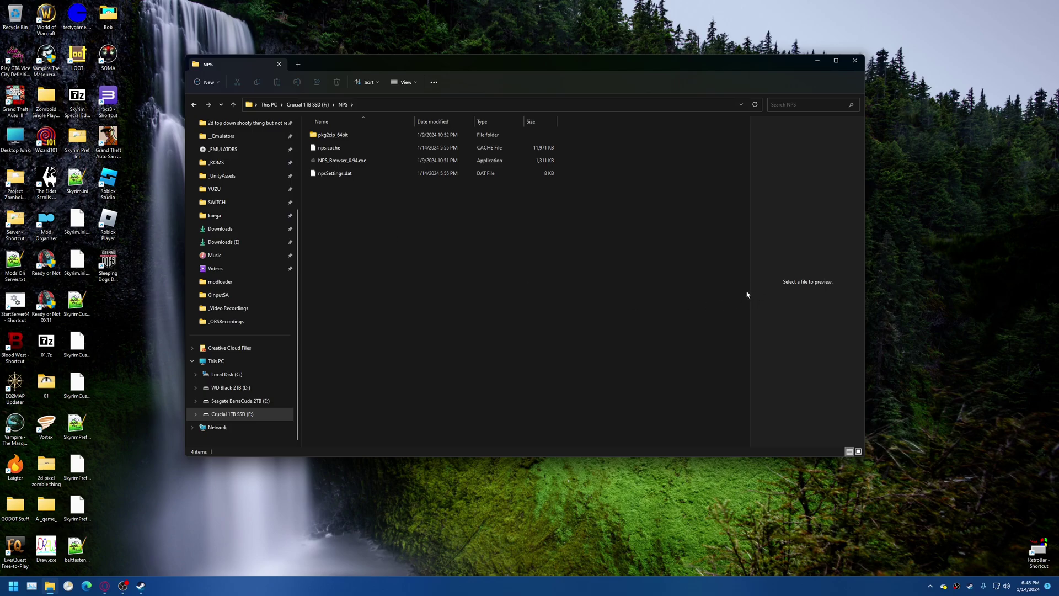
# - Launch NPS_Browser_0.94.exe and arrange its window beside a smaller File Explorer window
pyautogui.doubleClick(326, 161)
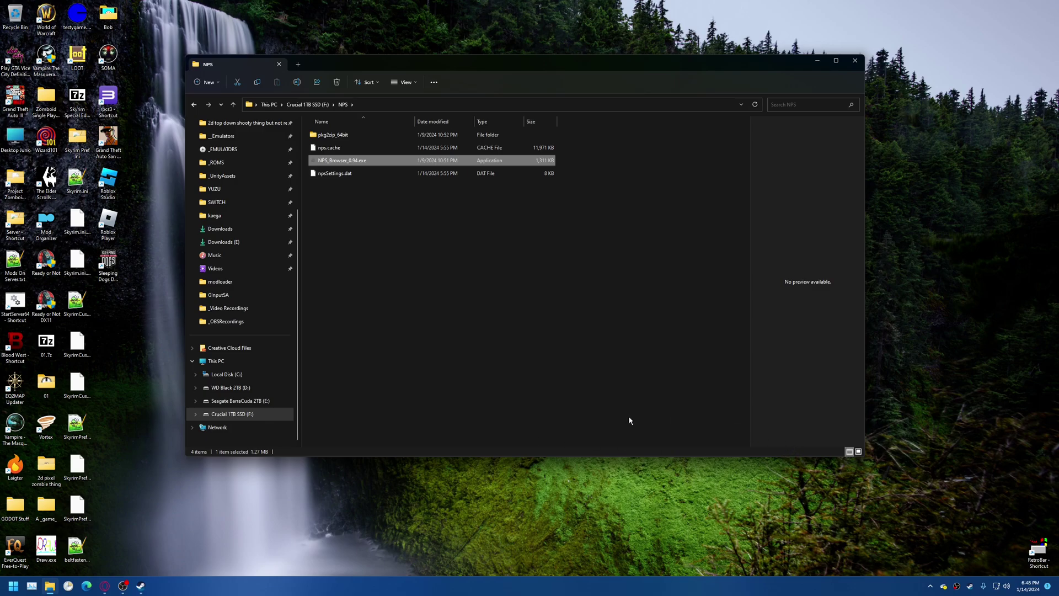
pyautogui.moveTo(533, 63); pyautogui.dragTo(724, 13)
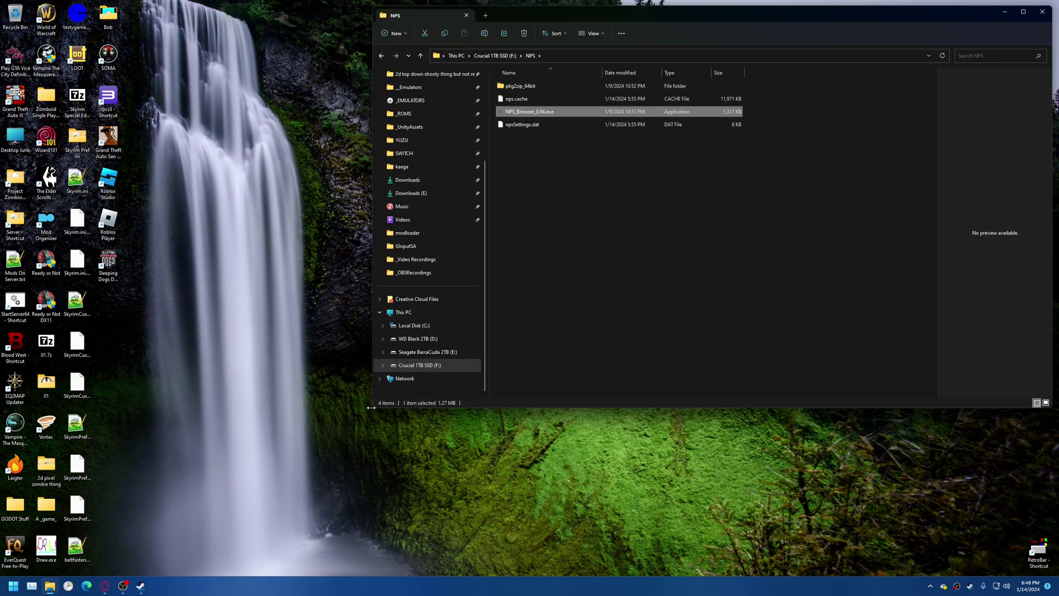
pyautogui.moveTo(369, 409); pyautogui.dragTo(334, 565)
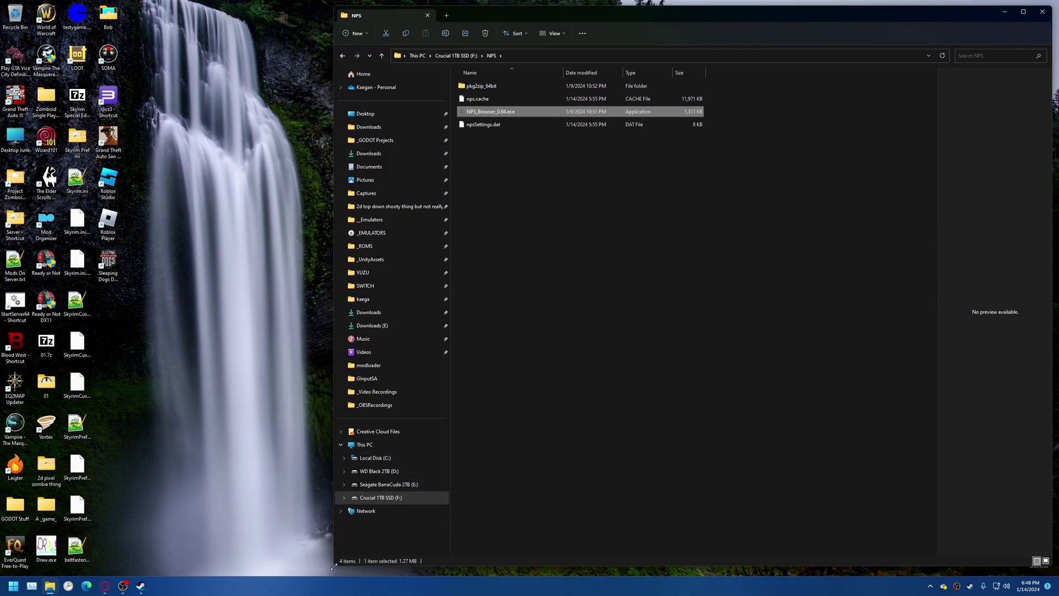
pyautogui.moveTo(334, 565); pyautogui.dragTo(549, 303)
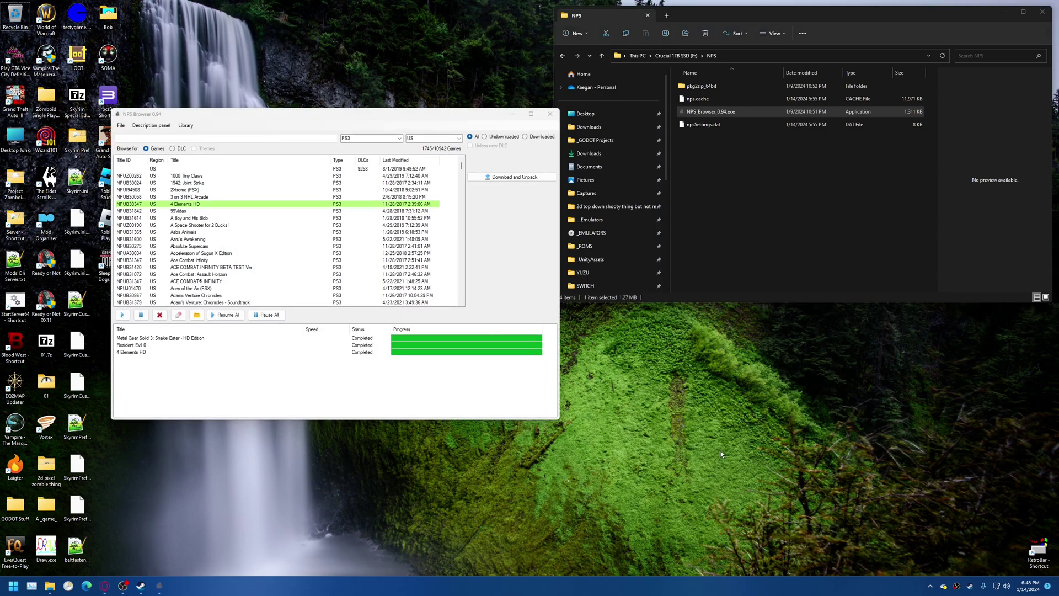
pyautogui.moveTo(368, 118); pyautogui.dragTo(532, 121)
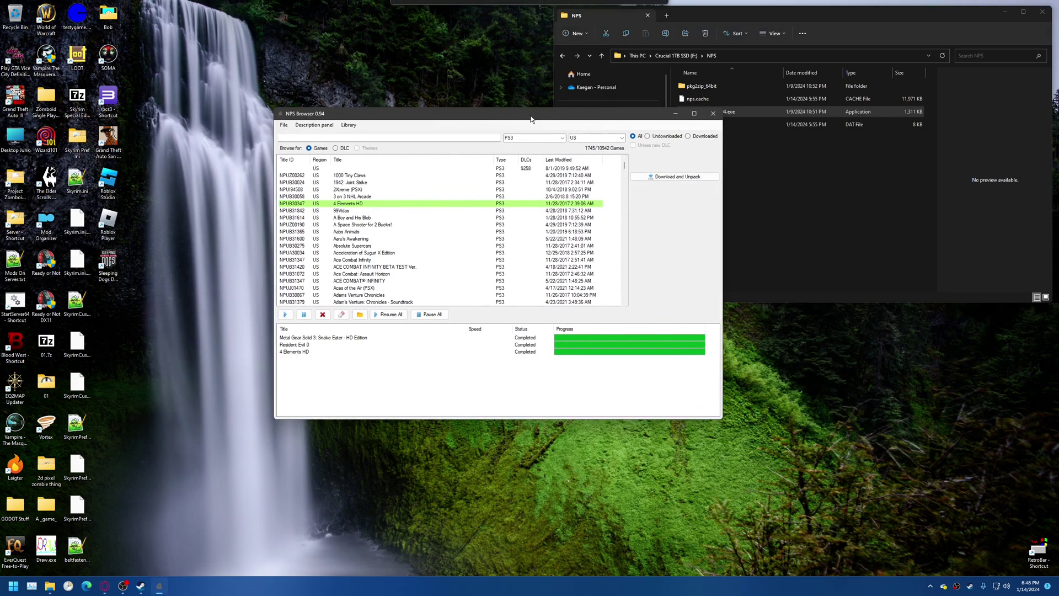
# - Look over the entries in the PS3 game list and the titles in the download queue
pyautogui.click(367, 194)
pyautogui.click(385, 200)
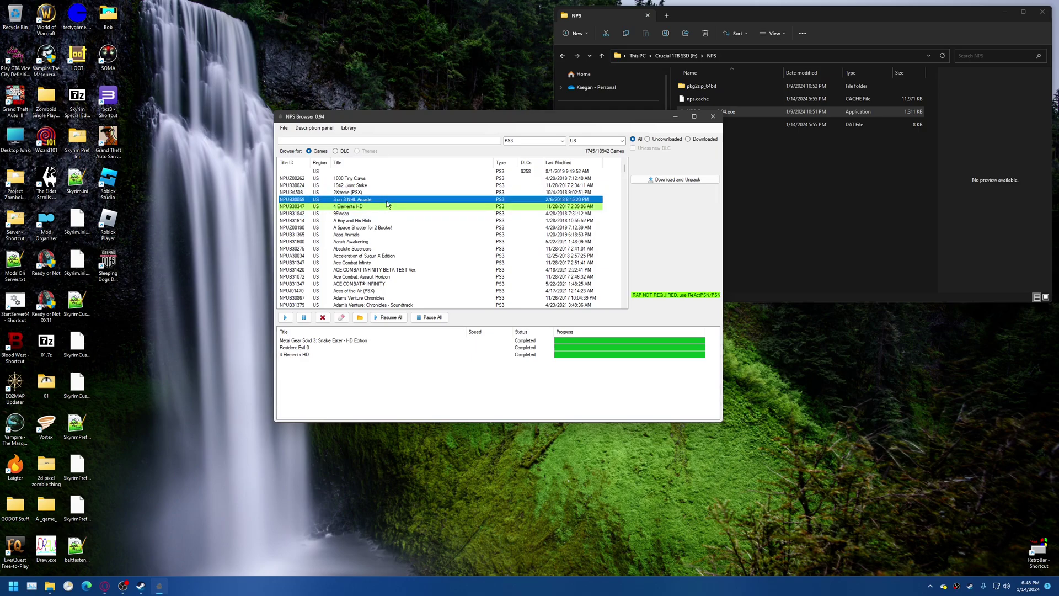
pyautogui.moveTo(483, 118); pyautogui.dragTo(467, 134)
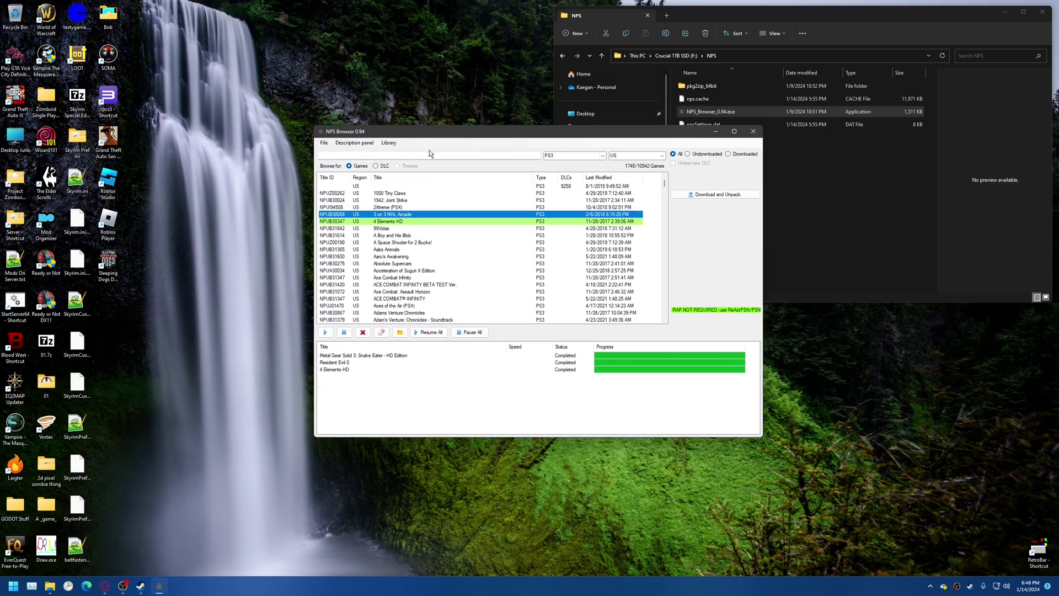
pyautogui.click(430, 201)
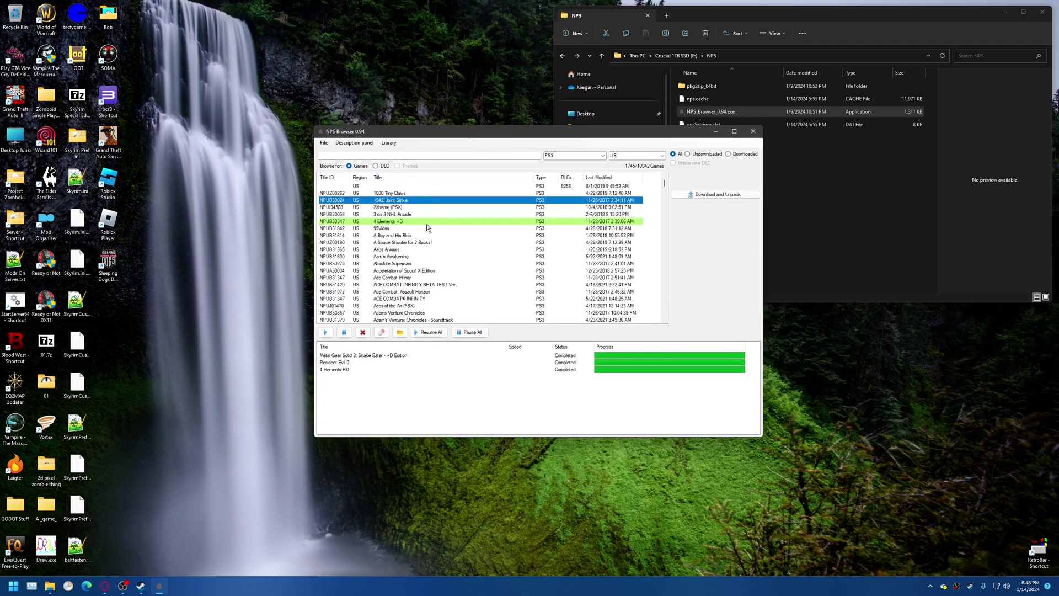
pyautogui.click(414, 221)
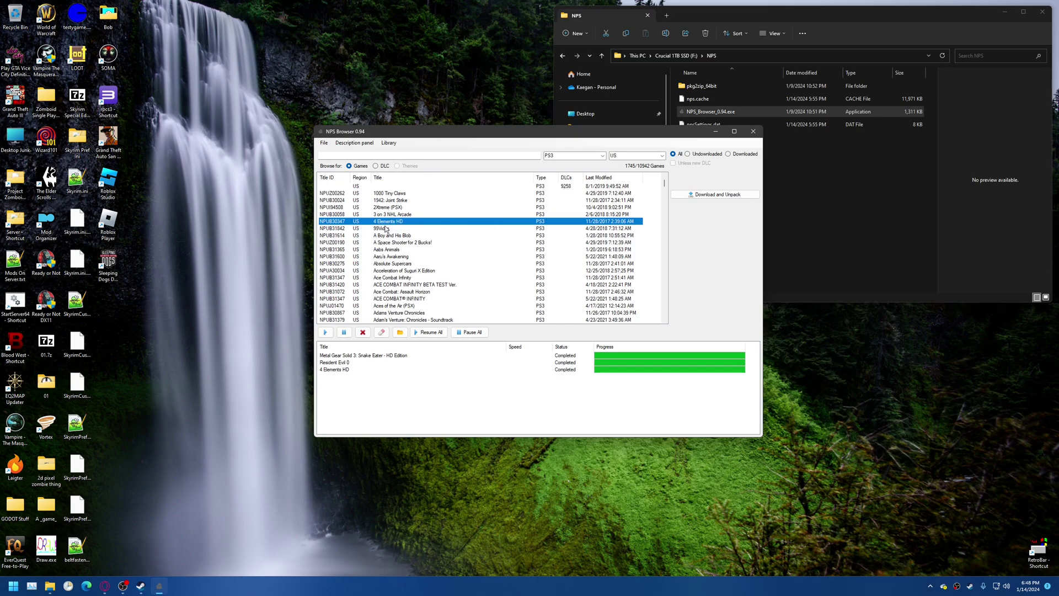
pyautogui.click(480, 201)
pyautogui.click(368, 363)
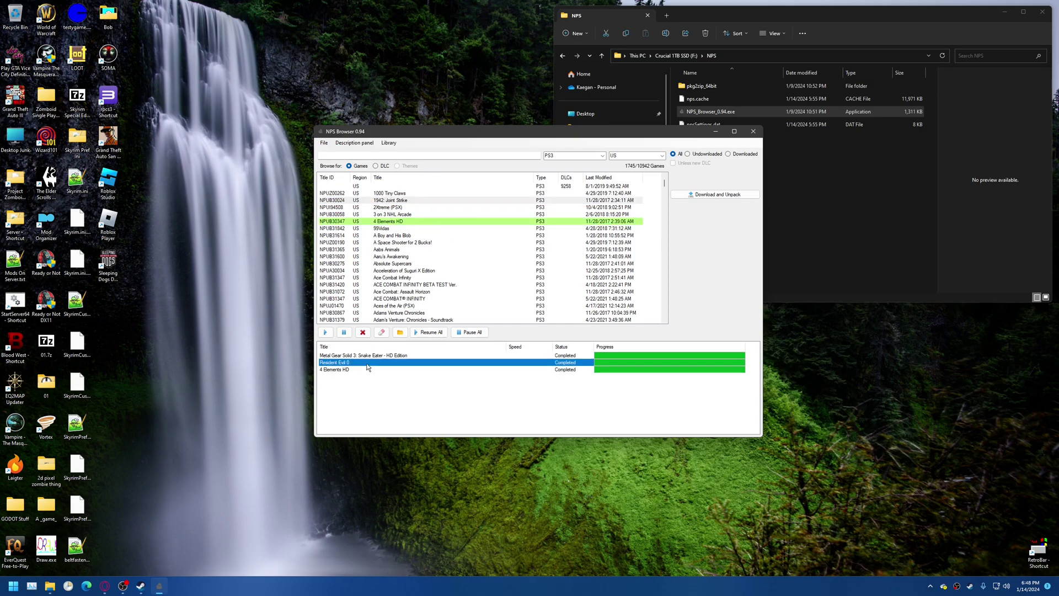
pyautogui.click(366, 355)
pyautogui.click(366, 369)
pyautogui.click(366, 363)
pyautogui.click(367, 356)
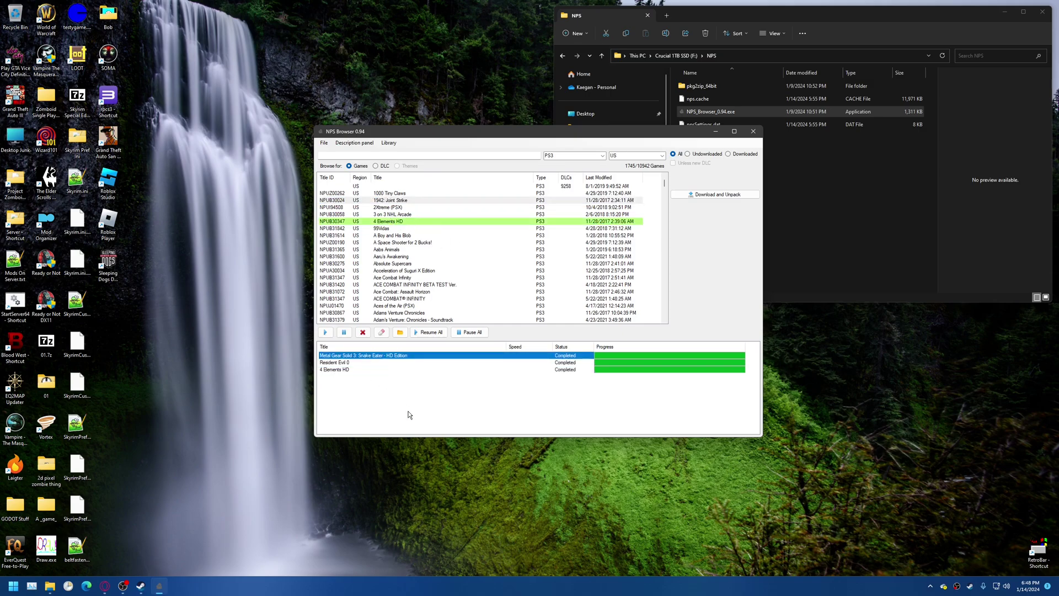
pyautogui.moveTo(458, 132); pyautogui.dragTo(490, 94)
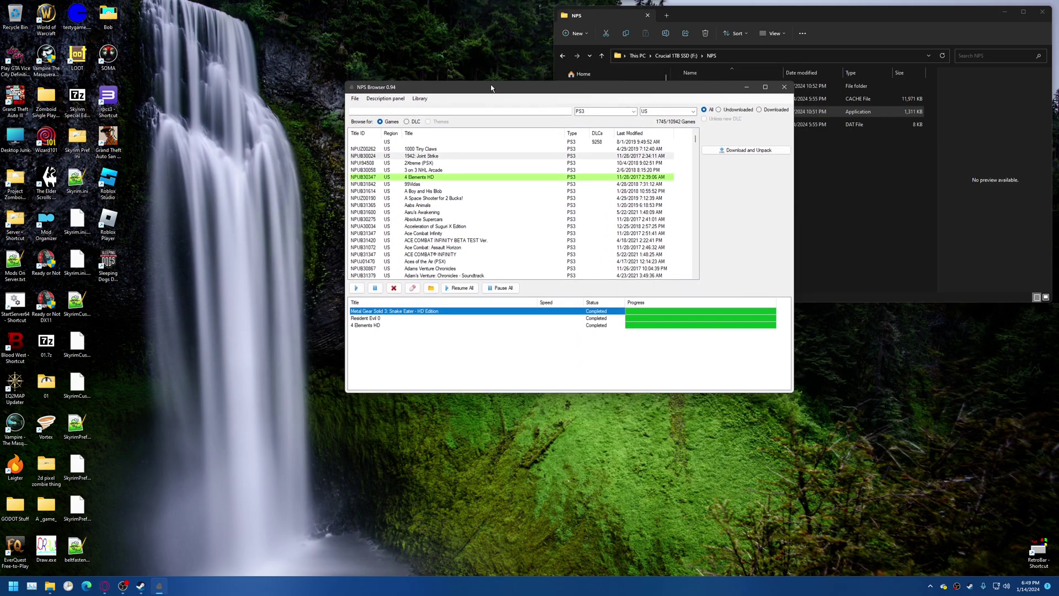
# - Open the NPS Browser options and move the dialog clear of the main window
pyautogui.click(355, 99)
pyautogui.click(364, 110)
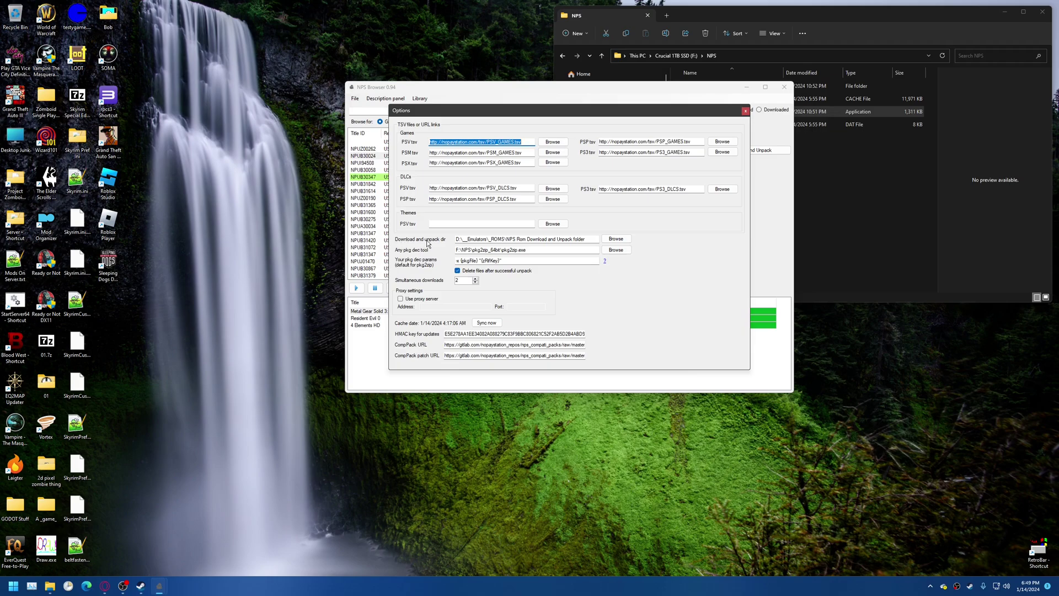
pyautogui.moveTo(436, 110); pyautogui.dragTo(255, 81)
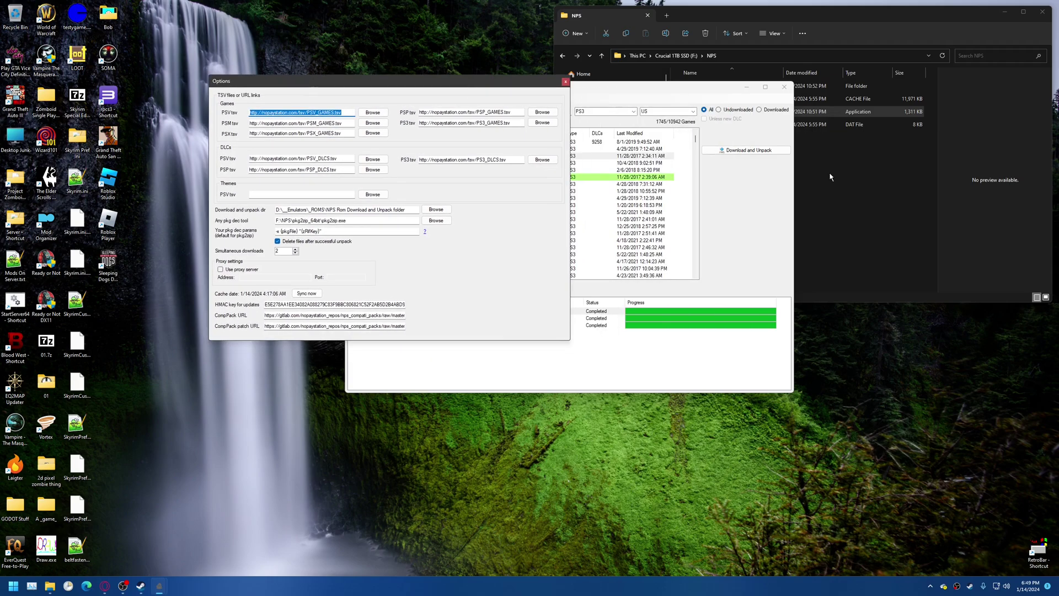
# - Create a new desktop folder named NPSDOWNLOADANDUNPACKDIR
pyautogui.click(830, 176)
pyautogui.rightClick(208, 493)
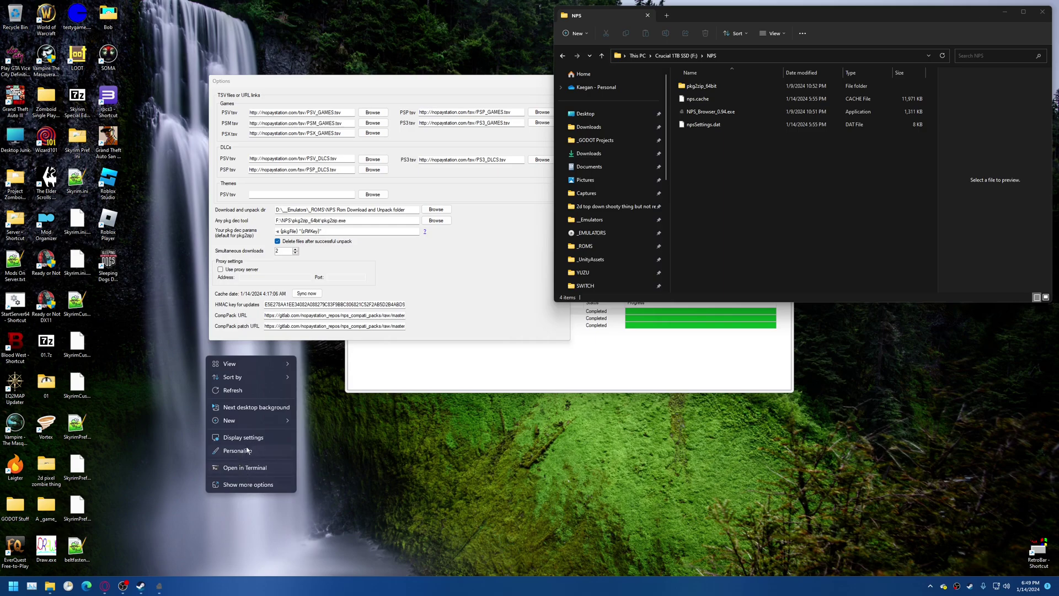
pyautogui.moveTo(259, 420)
pyautogui.click(339, 263)
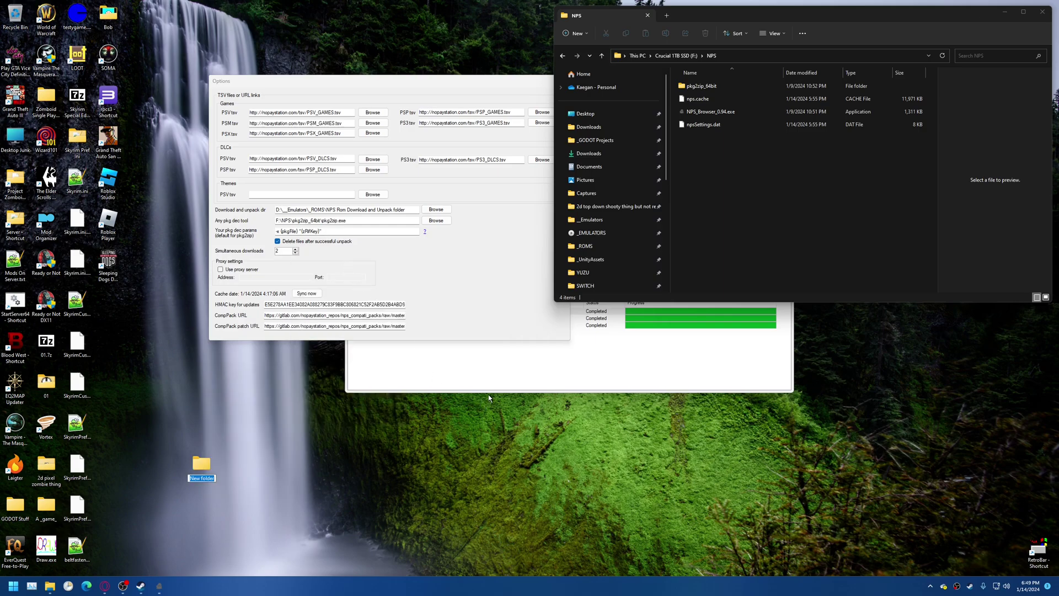
pyautogui.write('NPSDOWNLOADANDUP')
pyautogui.press('BackSpace')
pyautogui.write('NPACKDIRE')
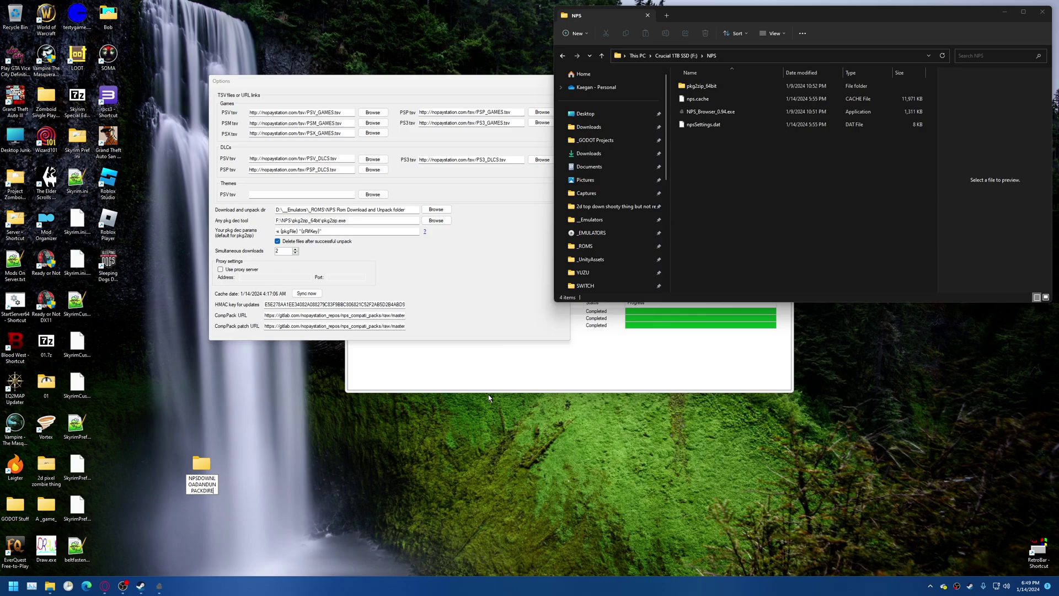
pyautogui.press('BackSpace')
pyautogui.press('Return')
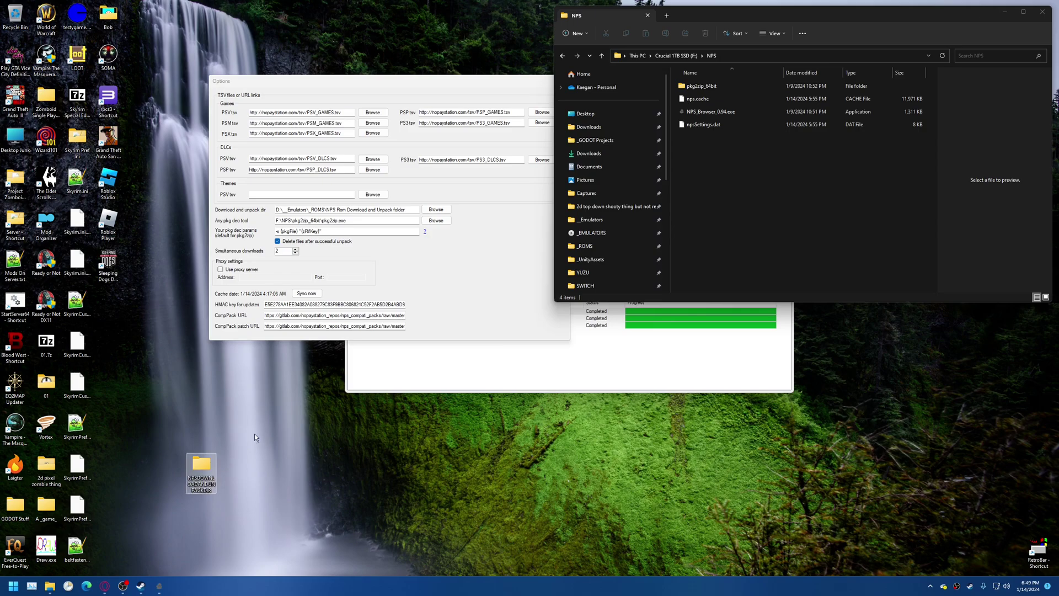
# - Select the desktop NPSDOWNLOADANDUNPACKDIR folder for the download and unpack directory, but cancel the choice and close the options
pyautogui.moveTo(445, 82); pyautogui.dragTo(525, 158)
pyautogui.moveTo(727, 293); pyautogui.dragTo(533, 39)
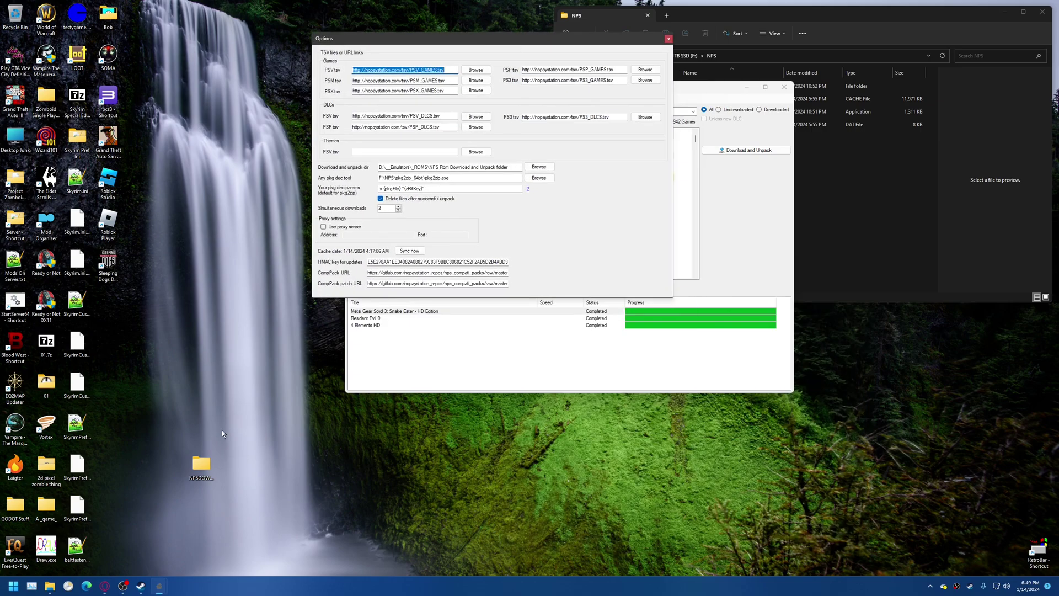
pyautogui.click(538, 167)
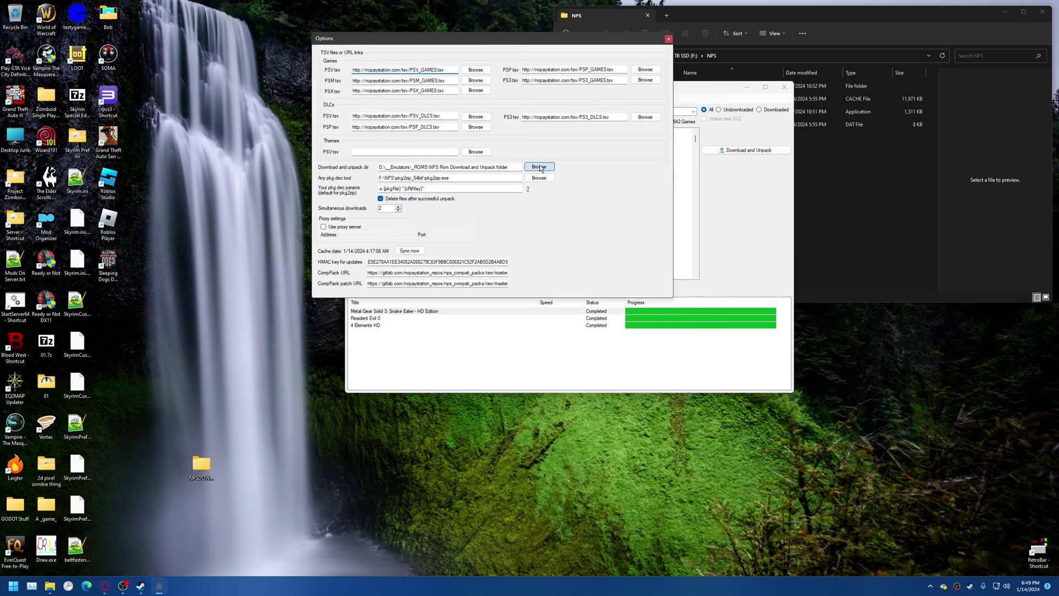
pyautogui.doubleClick(495, 294)
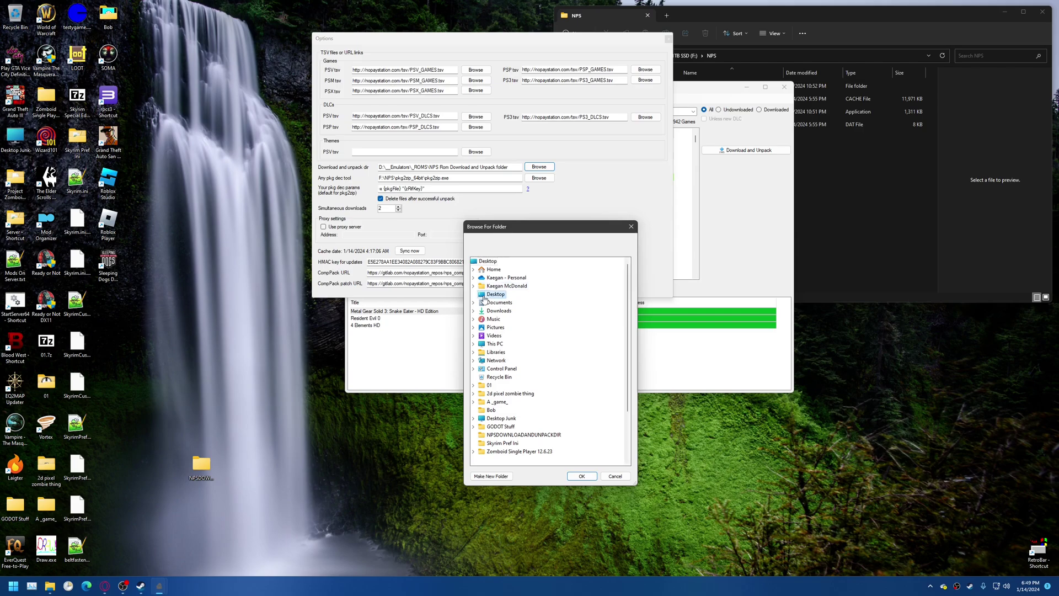
pyautogui.click(518, 352)
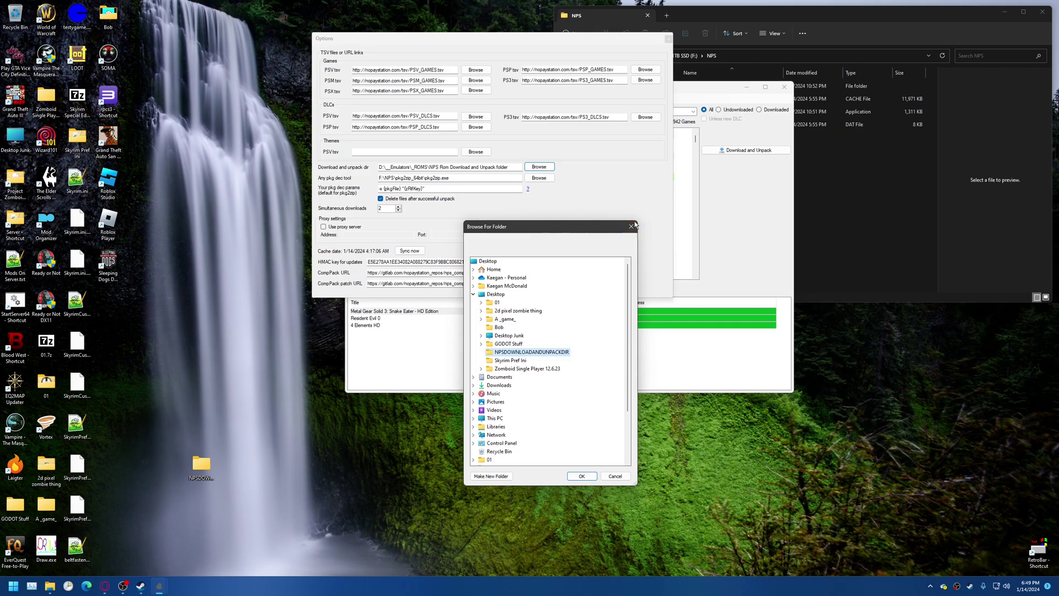
pyautogui.click(631, 227)
pyautogui.click(668, 39)
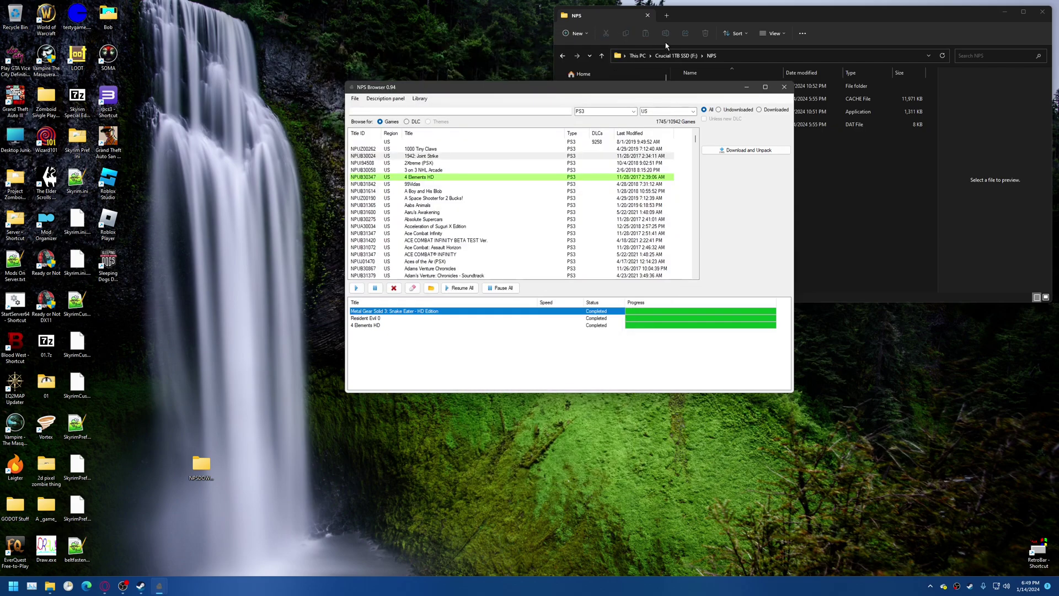
# - Look through the PS3 game titles beginning with A and B, and slightly widen the game list
pyautogui.click(439, 206)
pyautogui.scroll(-3, 479, 237)
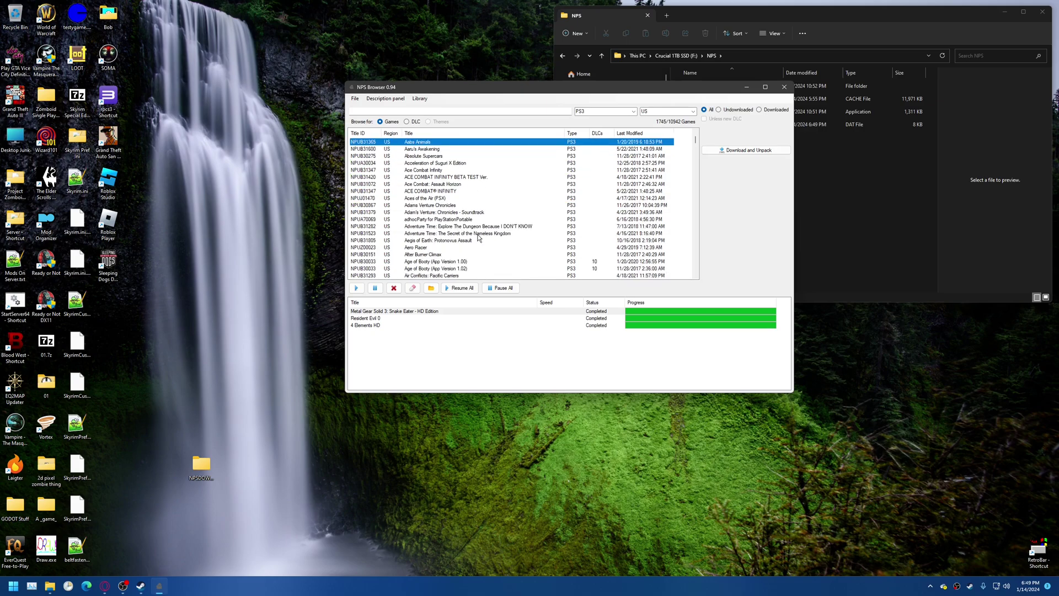
pyautogui.scroll(-8, 479, 238)
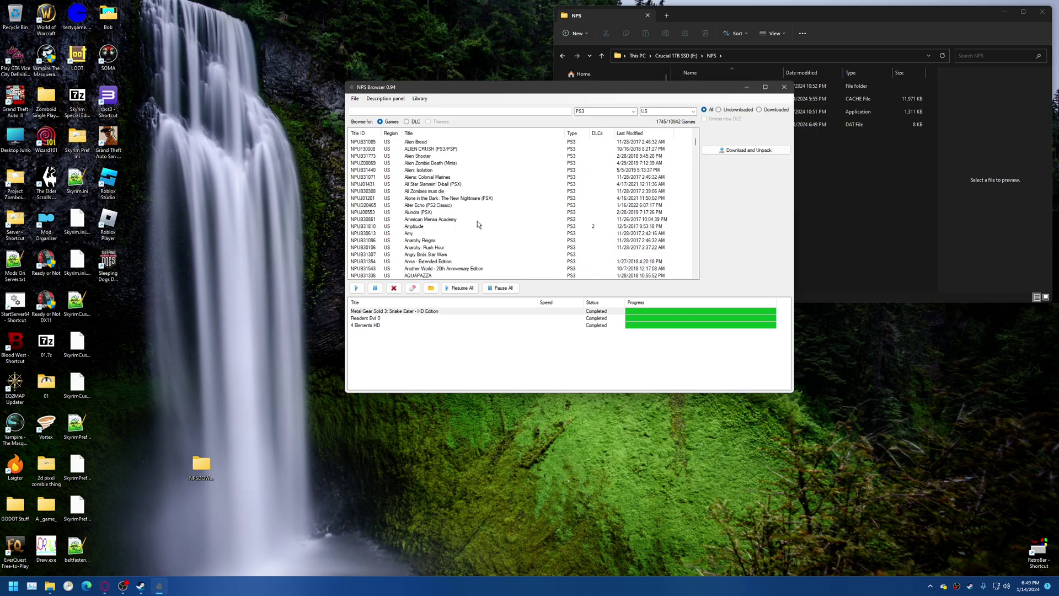
pyautogui.scroll(-6, 457, 205)
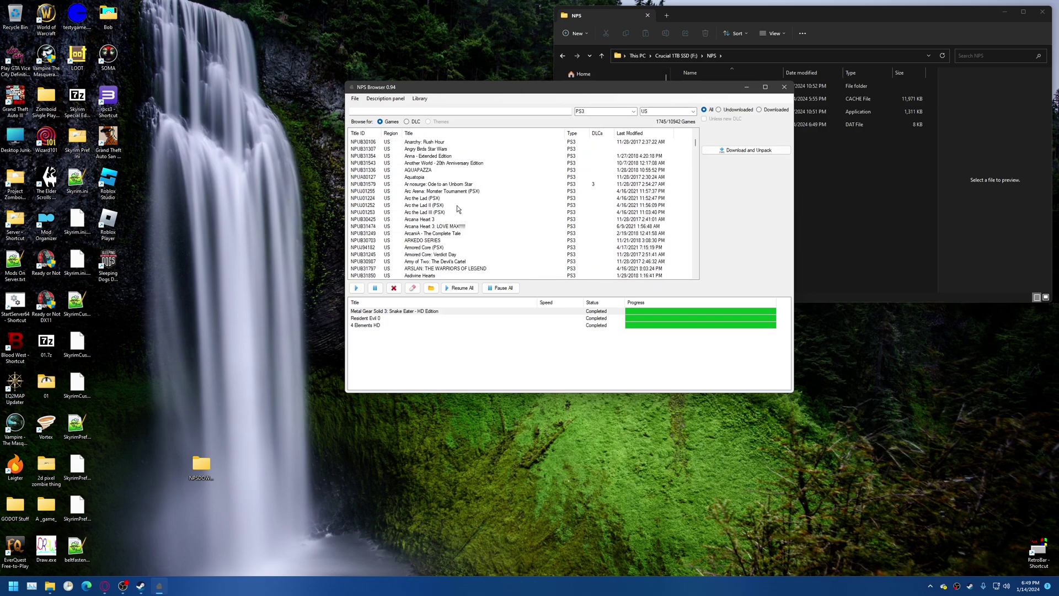
pyautogui.scroll(-7, 457, 210)
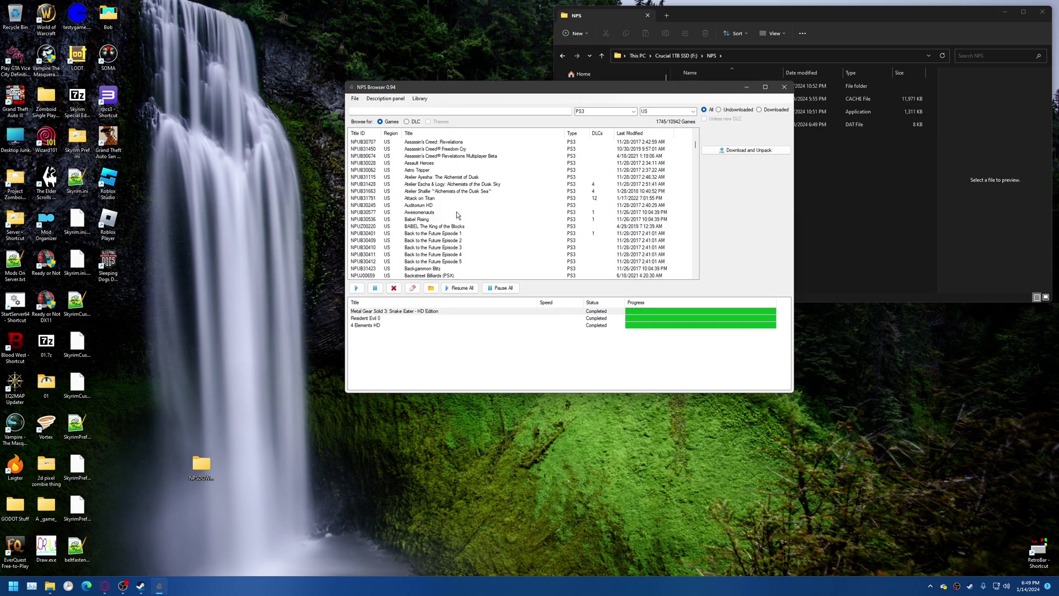
pyautogui.scroll(-3, 456, 221)
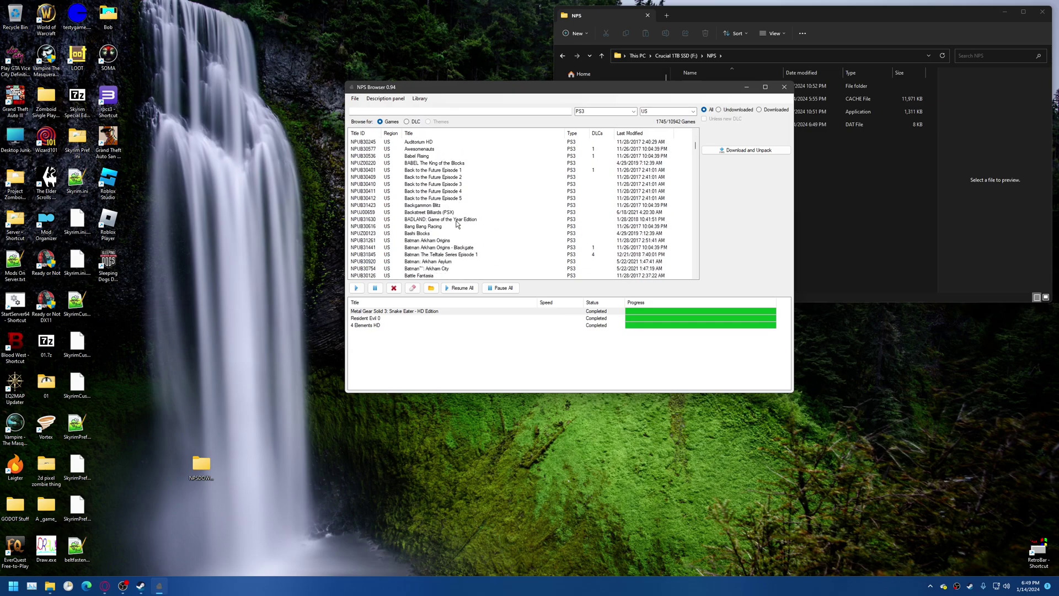
pyautogui.moveTo(700, 213); pyautogui.dragTo(708, 215)
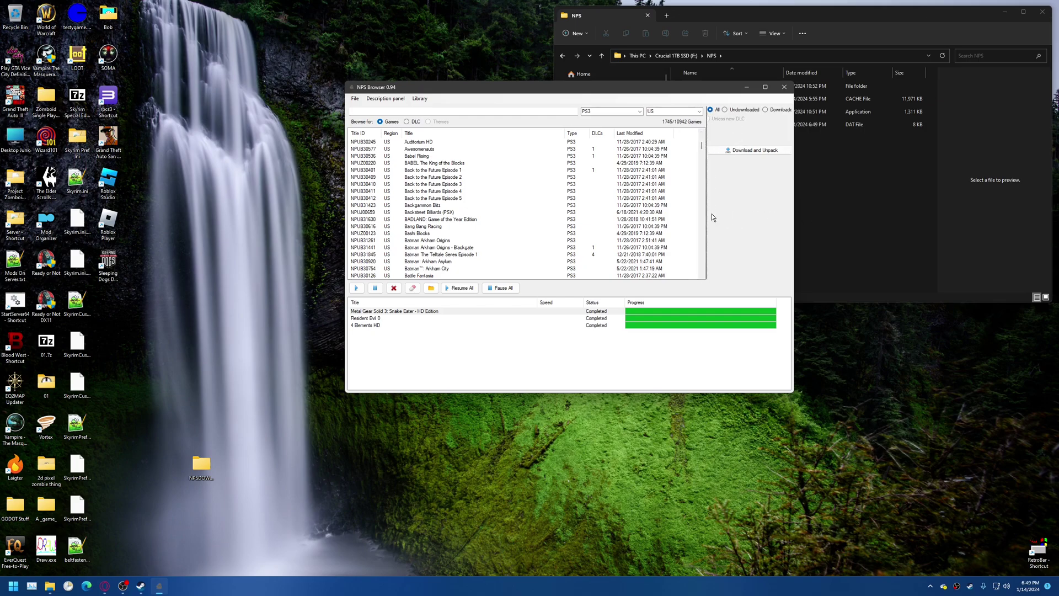
pyautogui.rightClick(677, 133)
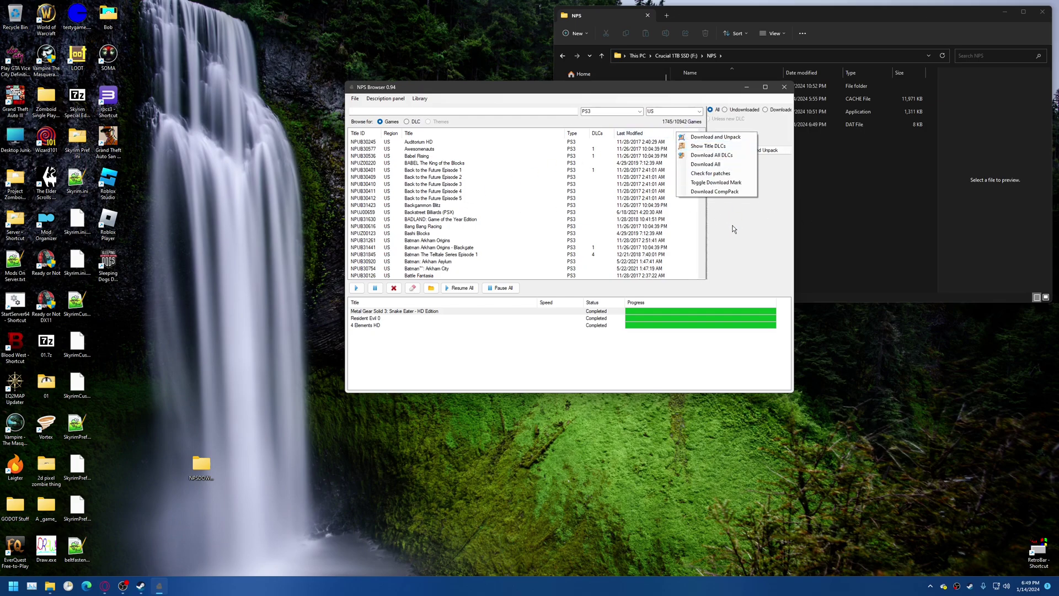
pyautogui.click(713, 174)
pyautogui.rightClick(679, 137)
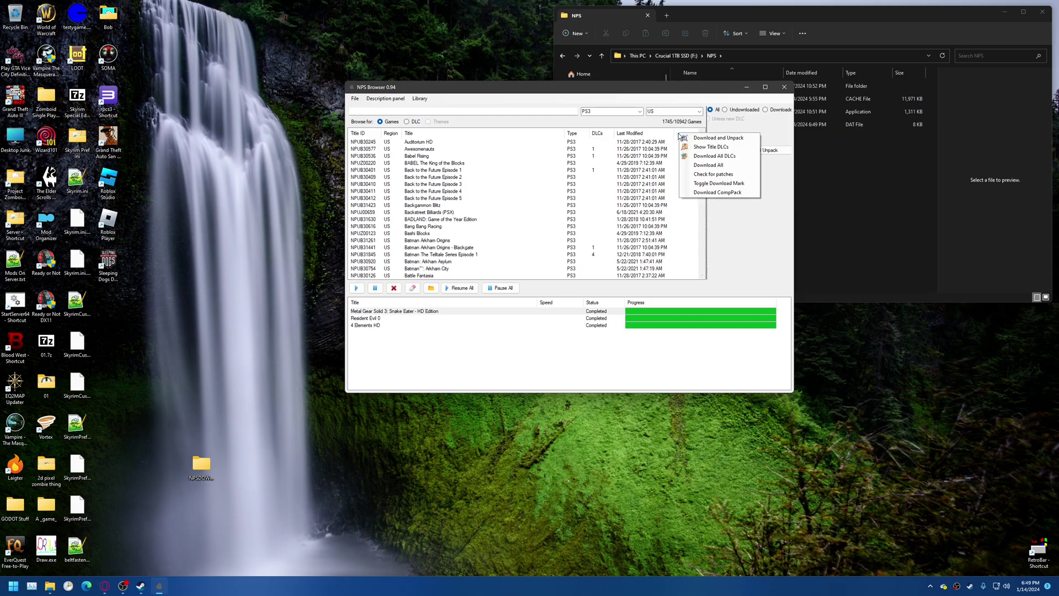
pyautogui.click(745, 267)
# - Download and unpack Bejeweled 3 from the PS3 game list, select it in the download queue, and shift the window up slightly
pyautogui.click(470, 249)
pyautogui.scroll(-4, 467, 242)
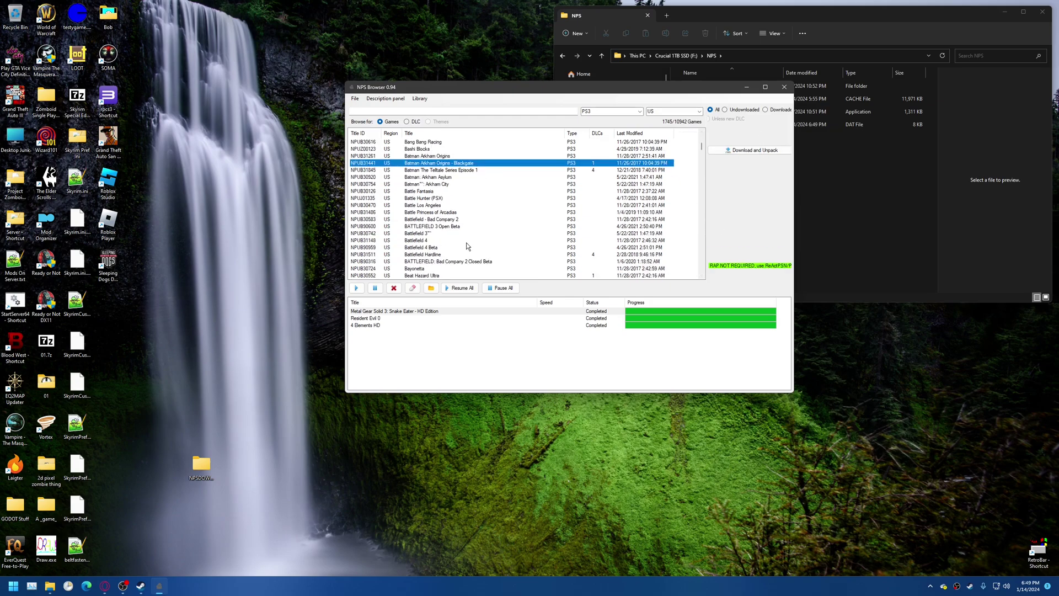
pyautogui.scroll(-3, 465, 243)
pyautogui.scroll(-2, 467, 245)
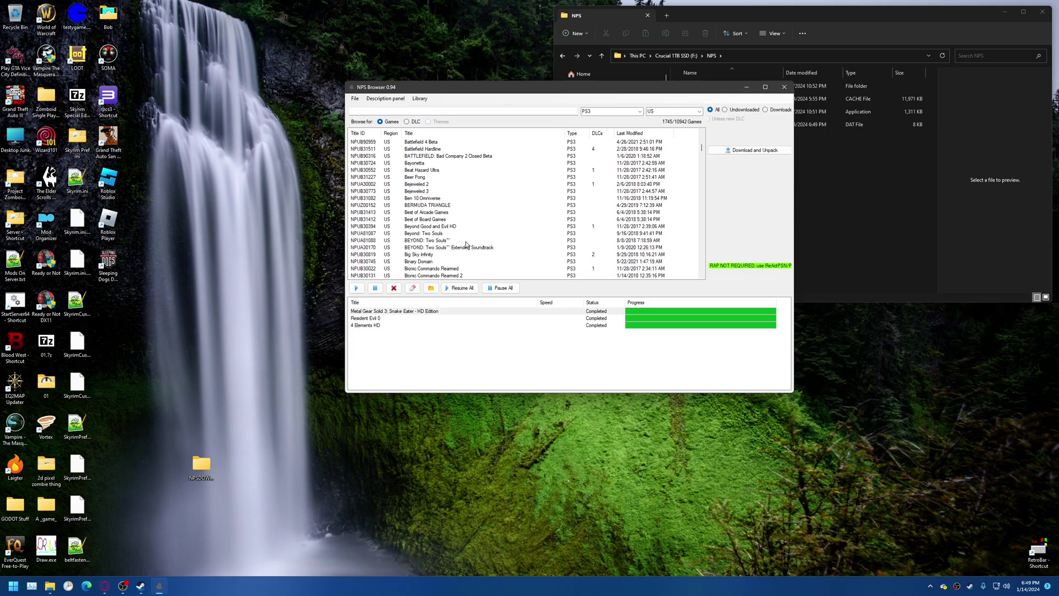
pyautogui.click(436, 184)
pyautogui.click(442, 193)
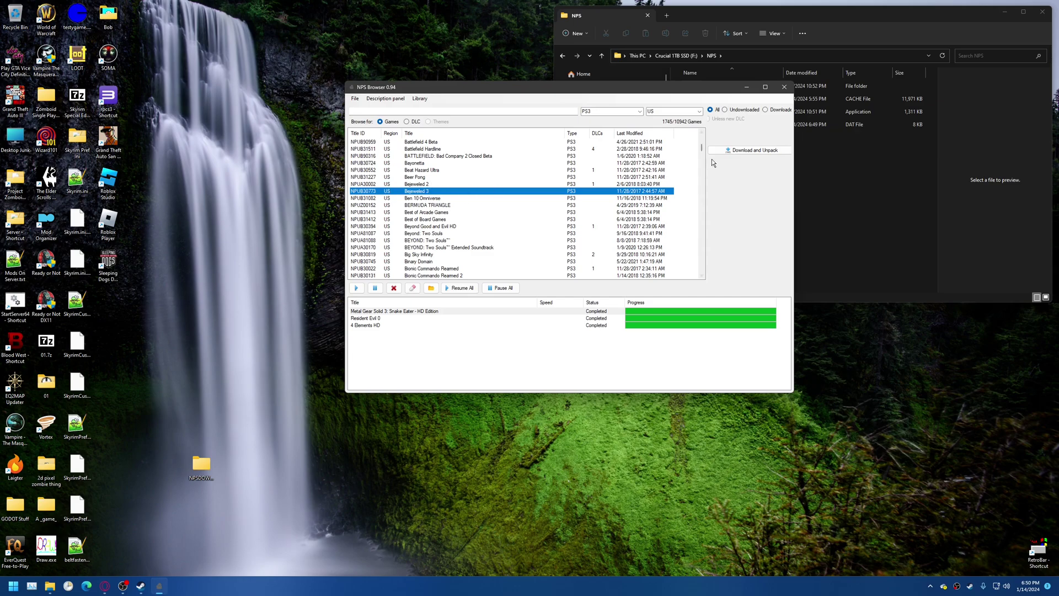
pyautogui.rightClick(428, 191)
pyautogui.click(453, 195)
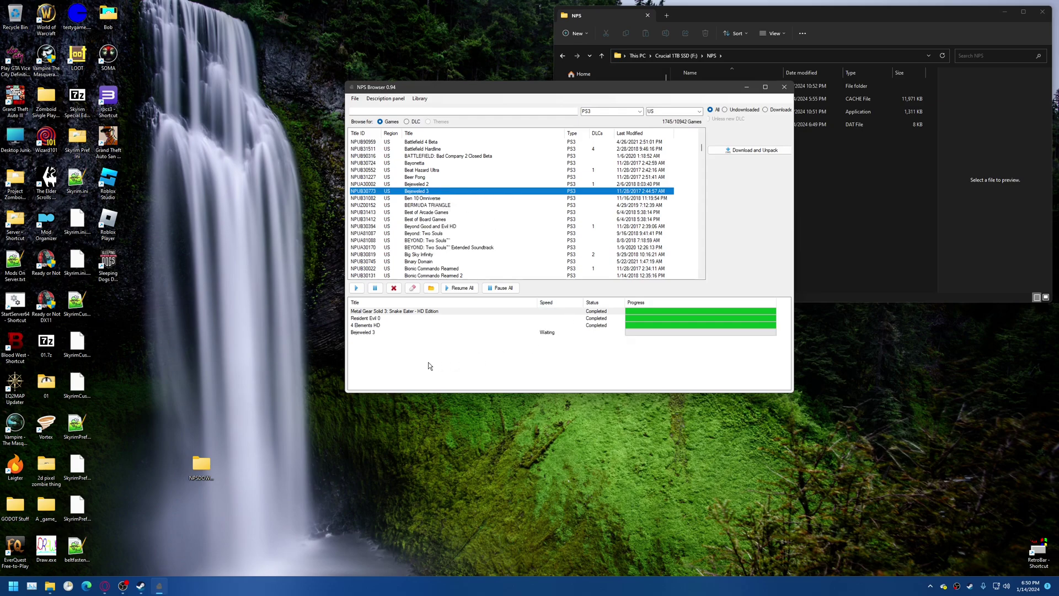
pyautogui.click(396, 333)
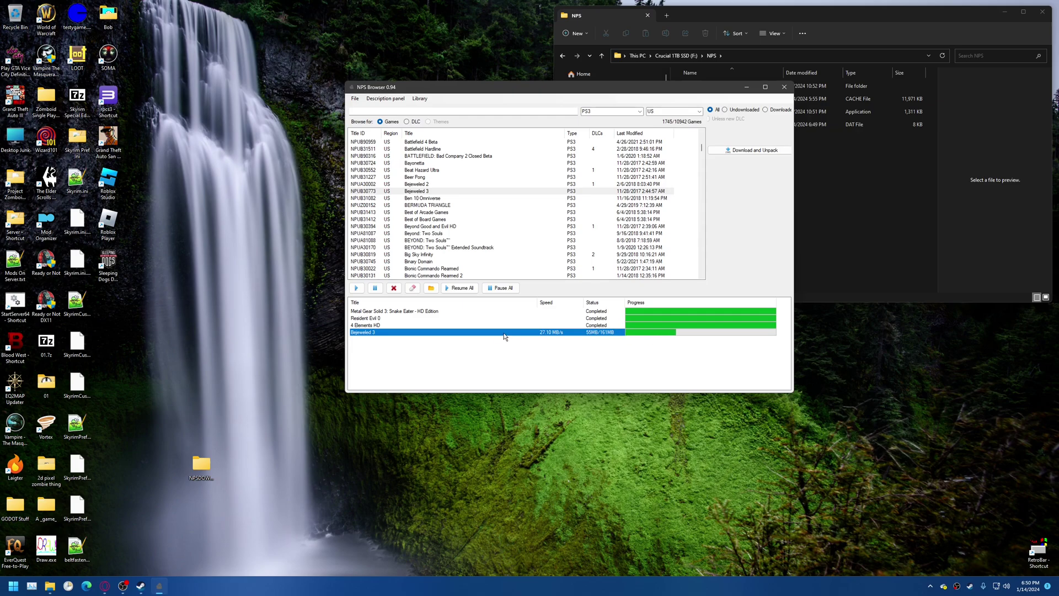
pyautogui.moveTo(643, 85)
pyautogui.mouseDown()
pyautogui.moveTo(458, 100)
pyautogui.moveTo(543, 69)
pyautogui.moveTo(636, 68)
pyautogui.mouseUp()
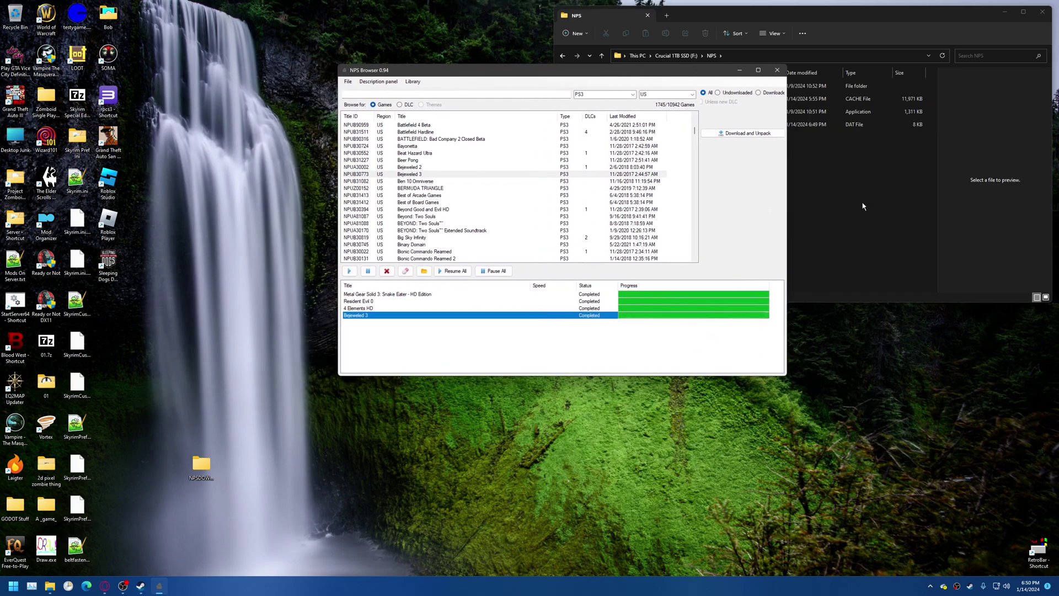
# - Open a new File Explorer window at __Emulators\_ROMS\NPS Rom Download and Unpack folder on drive D
pyautogui.click(842, 216)
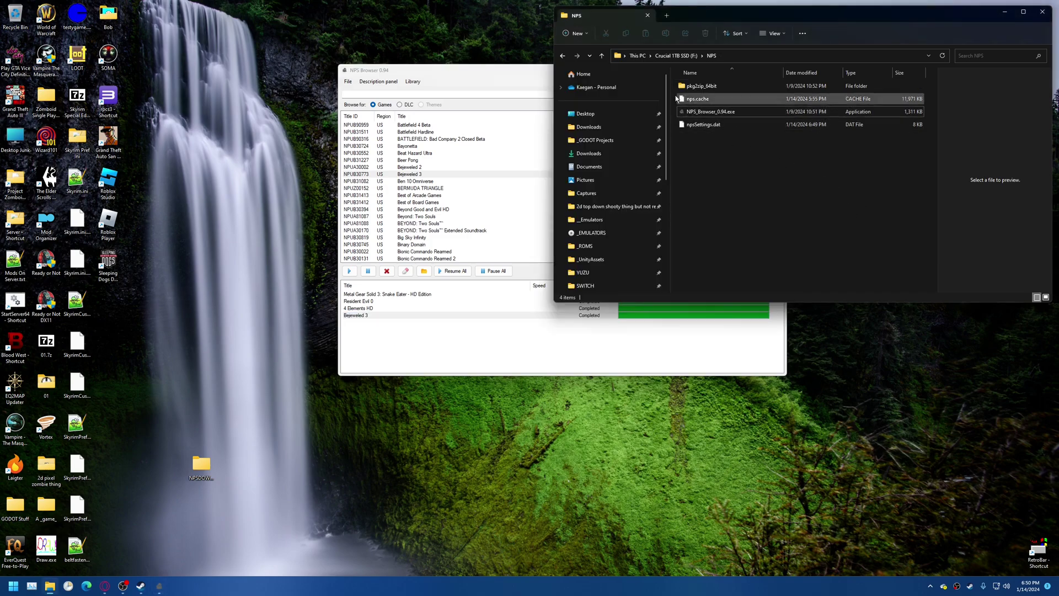
pyautogui.press('super+e')
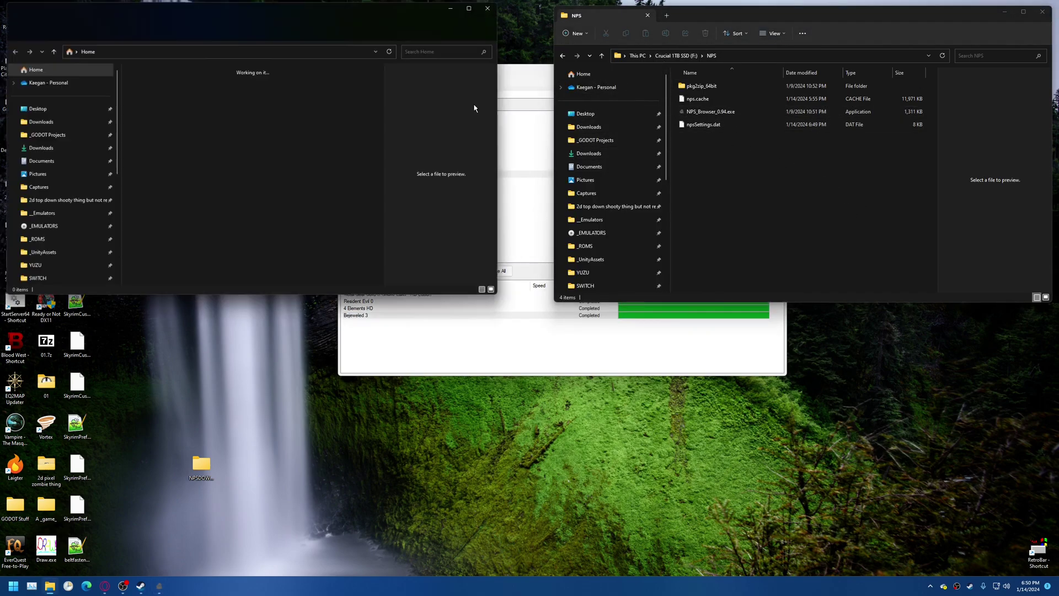
pyautogui.moveTo(331, 10); pyautogui.dragTo(724, 103)
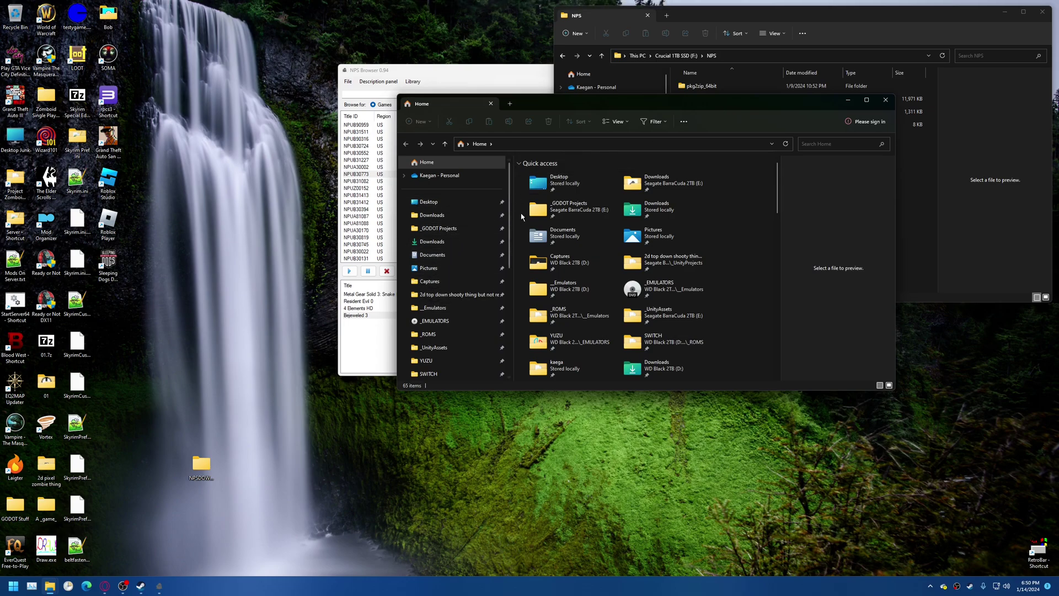
pyautogui.moveTo(509, 216); pyautogui.dragTo(509, 287)
pyautogui.scroll(3, 509, 287)
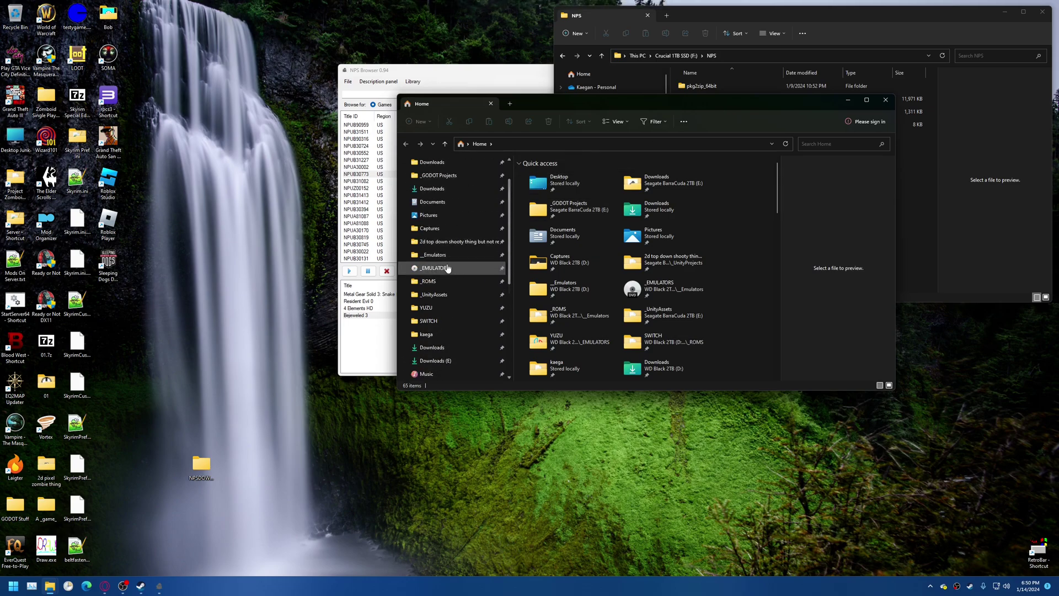
pyautogui.click(434, 255)
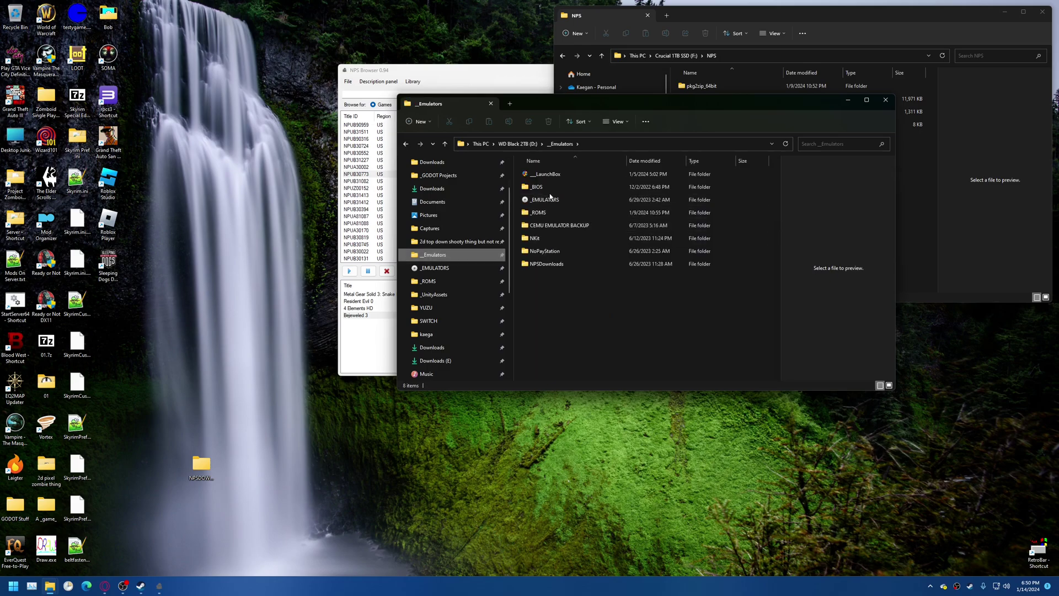
pyautogui.doubleClick(549, 213)
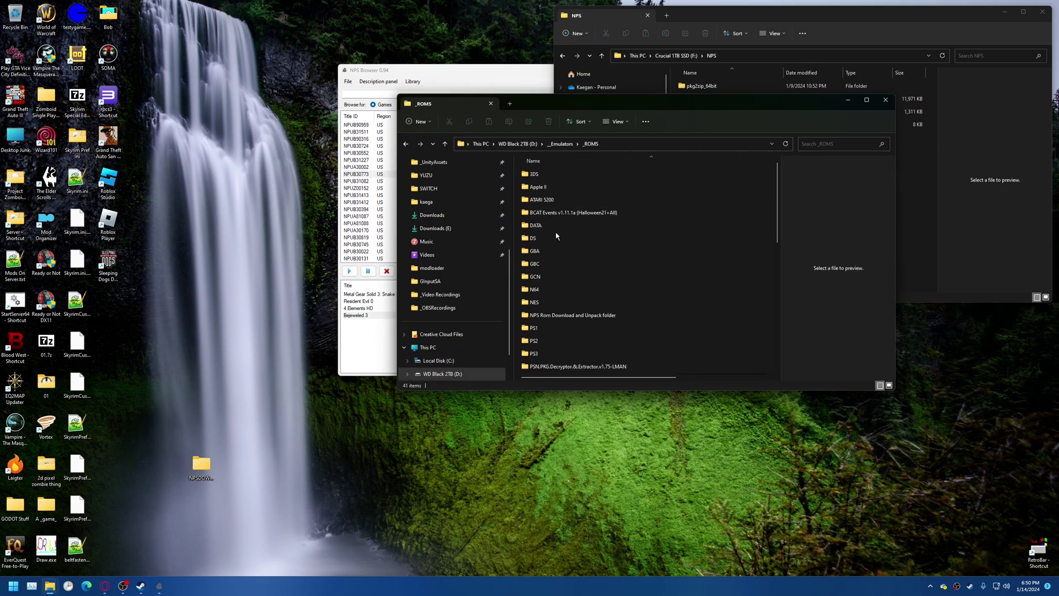
pyautogui.click(533, 317)
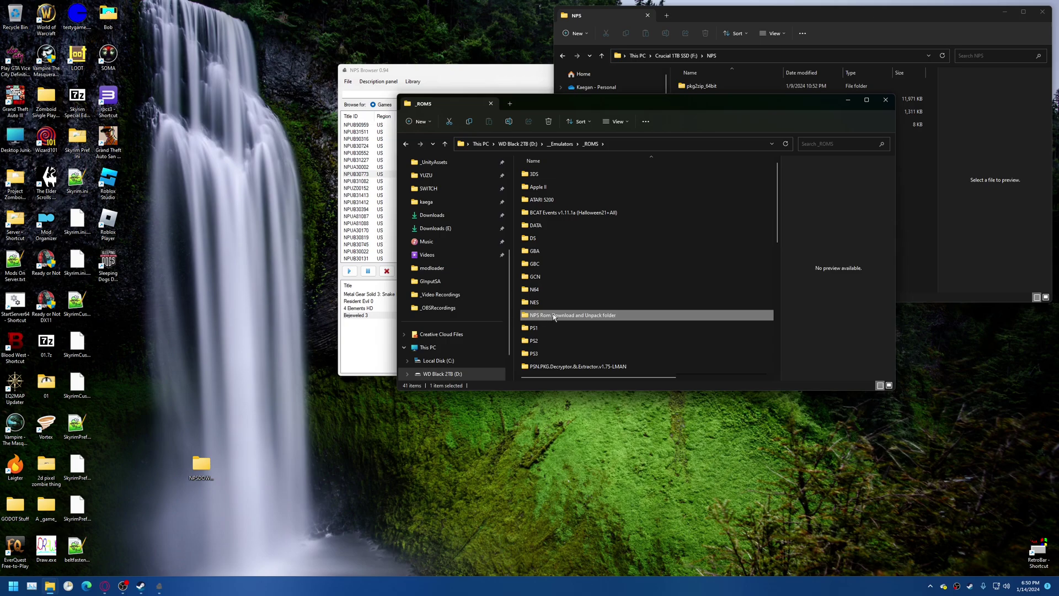
pyautogui.doubleClick(532, 318)
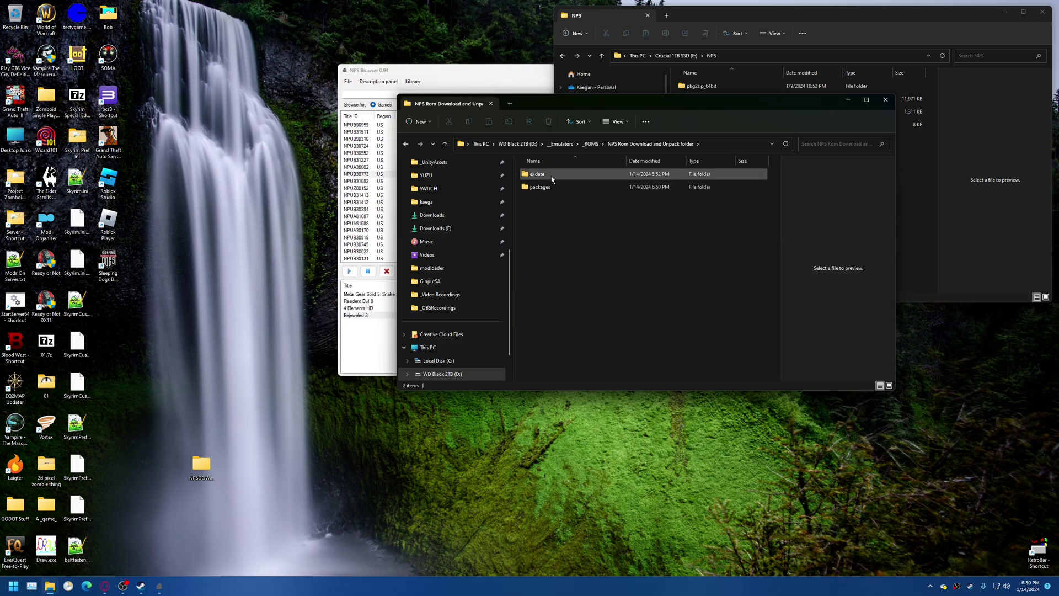
pyautogui.moveTo(549, 105); pyautogui.dragTo(400, 104)
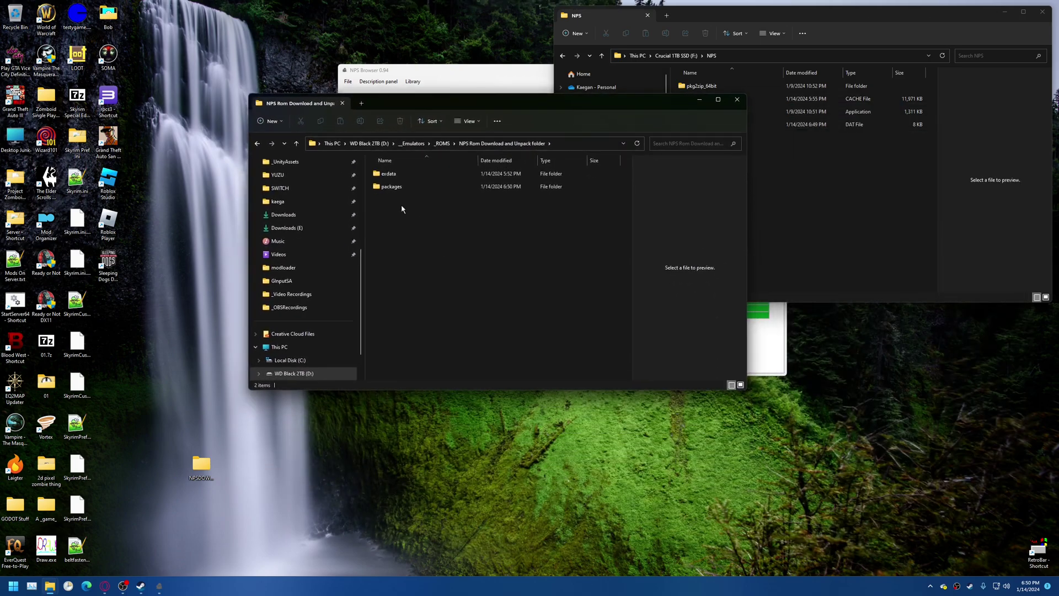
# - Look over the exdata and packages folders inside the download and unpack folder, repositioning the File Explorer window
pyautogui.moveTo(433, 236); pyautogui.dragTo(368, 163)
pyautogui.click(440, 226)
pyautogui.moveTo(460, 99); pyautogui.dragTo(553, 108)
pyautogui.moveTo(611, 300); pyautogui.dragTo(561, 257)
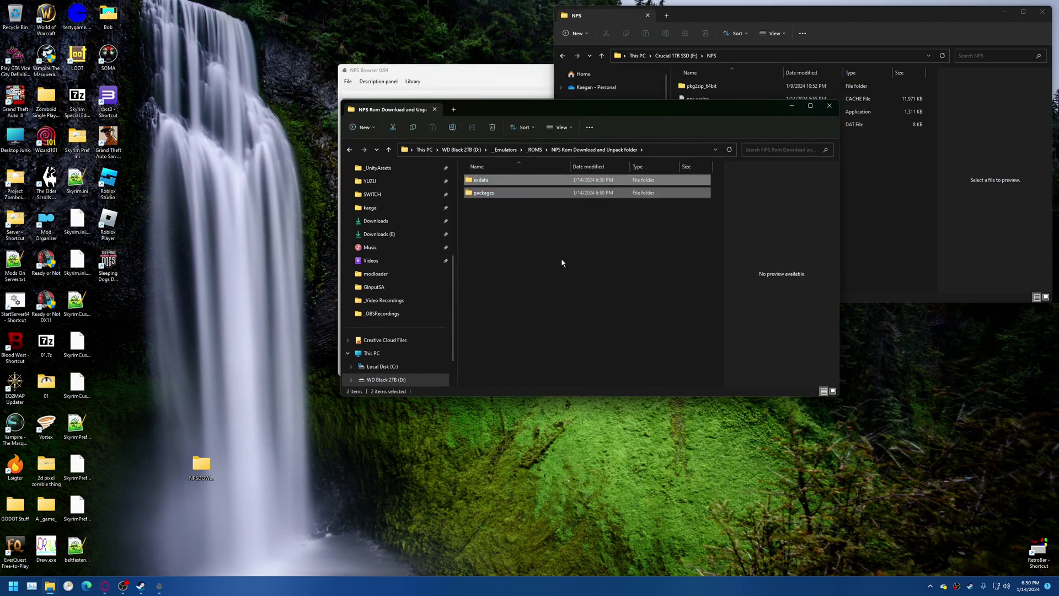
pyautogui.click(560, 257)
pyautogui.moveTo(535, 109); pyautogui.dragTo(694, 136)
pyautogui.moveTo(426, 133); pyautogui.dragTo(384, 109)
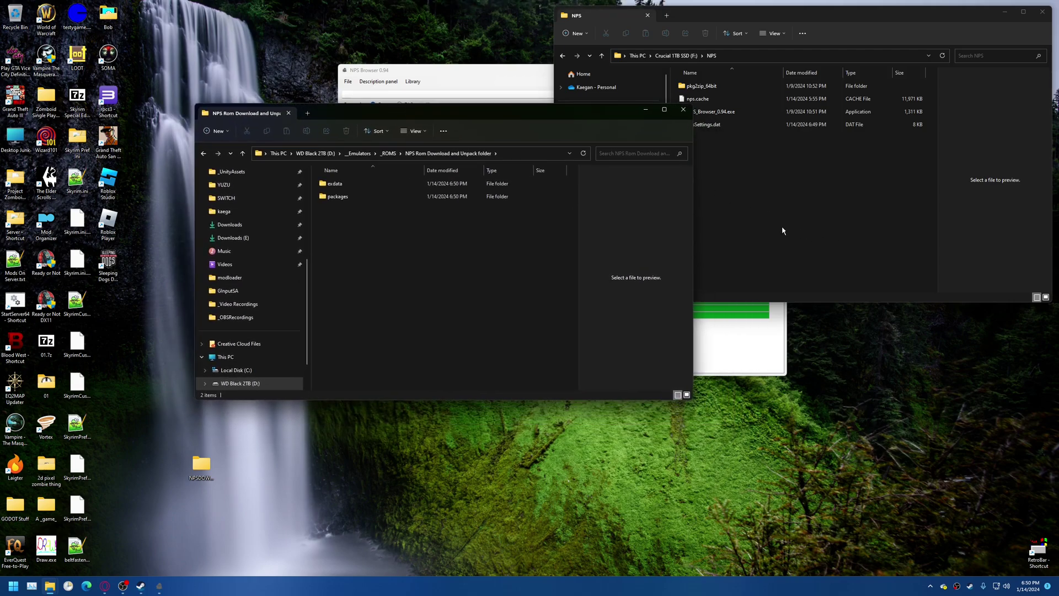
pyautogui.moveTo(474, 116); pyautogui.dragTo(452, 43)
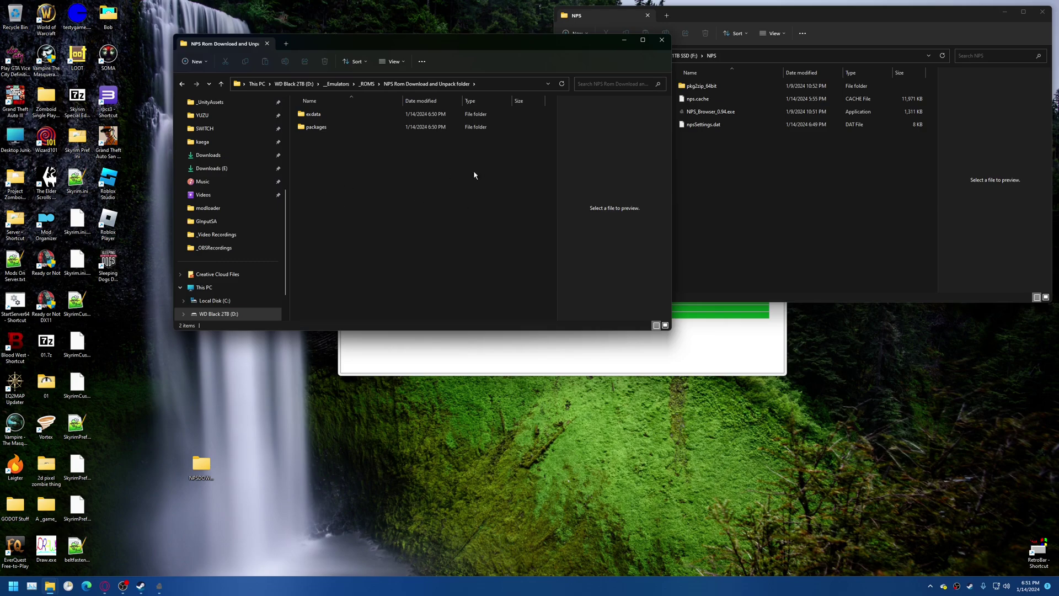
# - Open the packages folder and look over the PKG files of the downloaded games
pyautogui.click(591, 366)
pyautogui.click(318, 121)
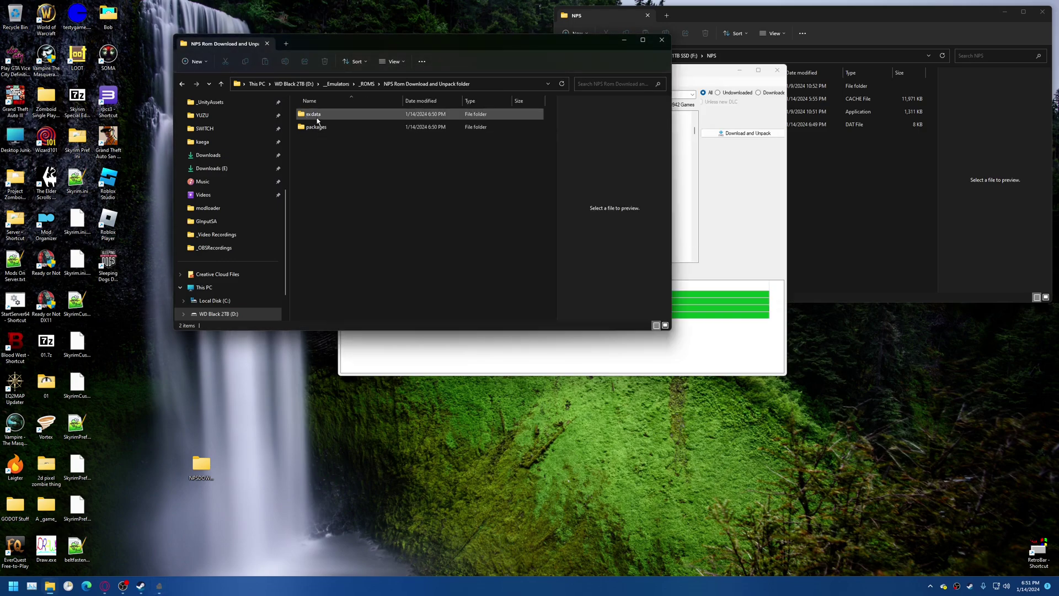
pyautogui.click(322, 128)
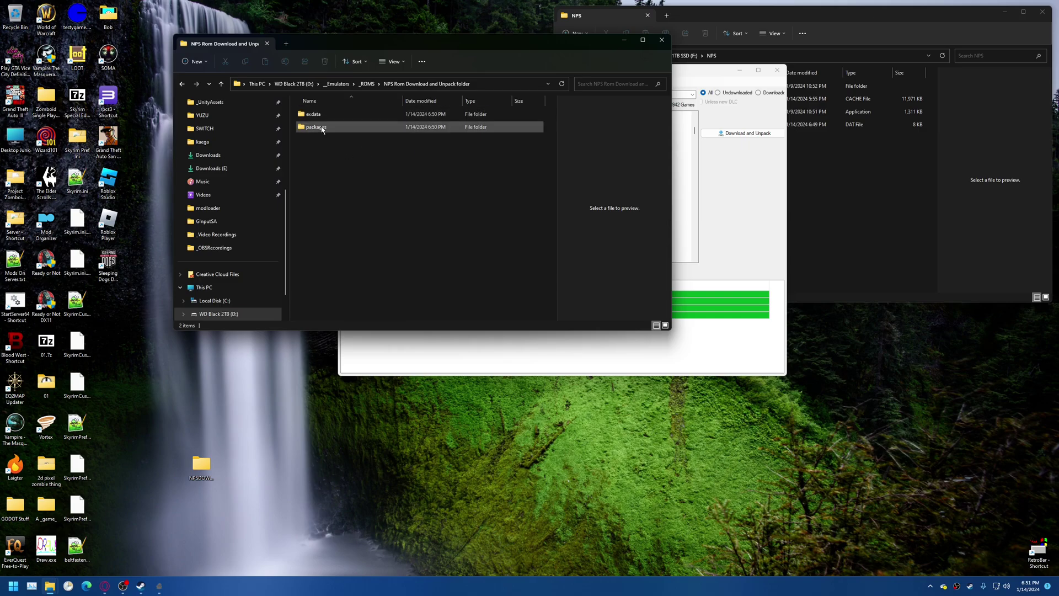
pyautogui.doubleClick(320, 128)
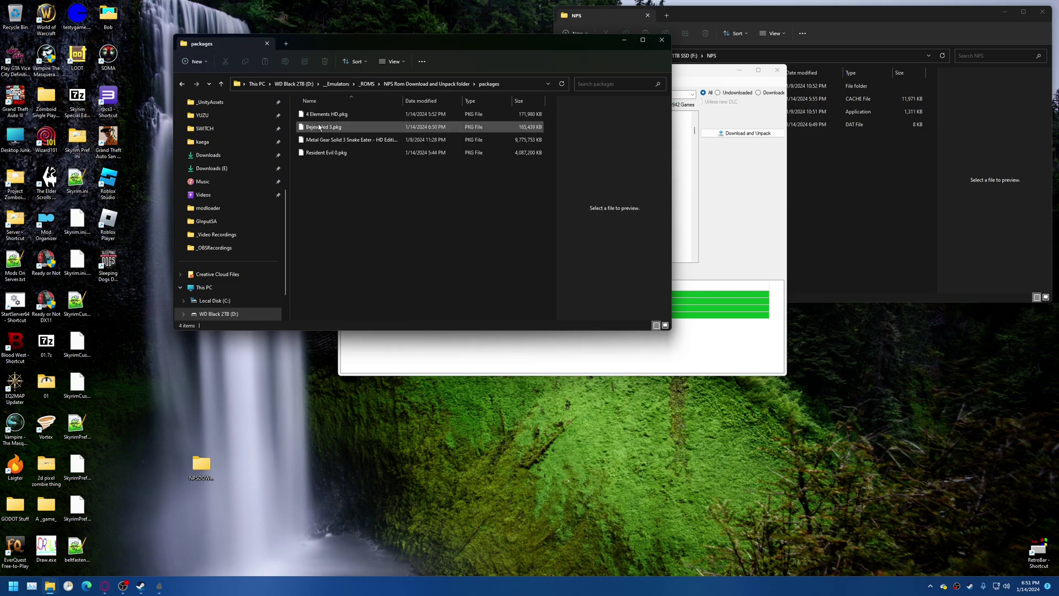
pyautogui.click(331, 114)
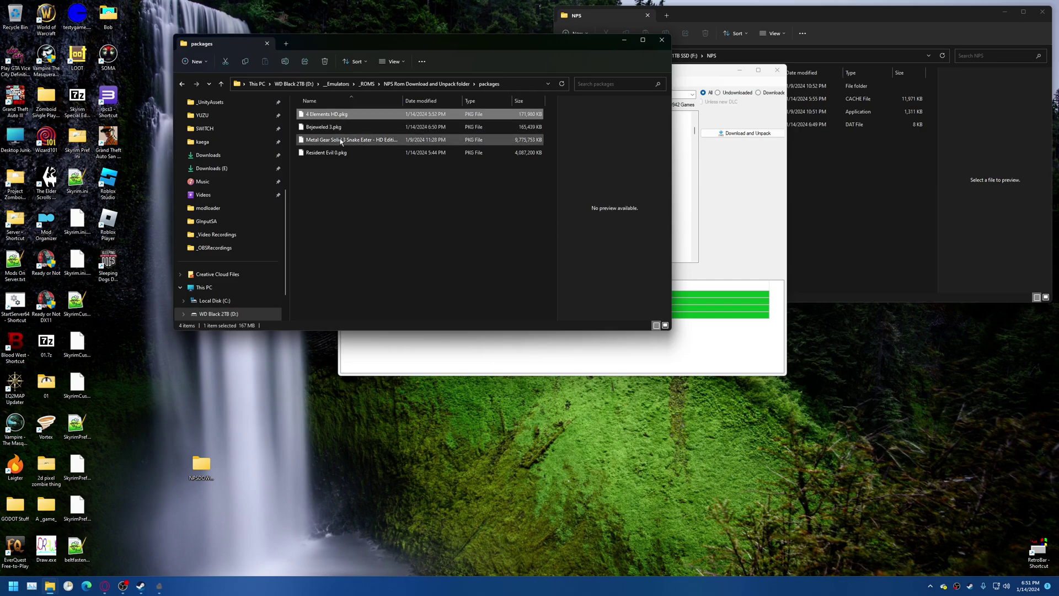
pyautogui.click(342, 140)
pyautogui.click(353, 153)
# - Open the exdata folder, widen its window, and examine the RAP files, ending with the Bejeweled 3 one
pyautogui.click(426, 84)
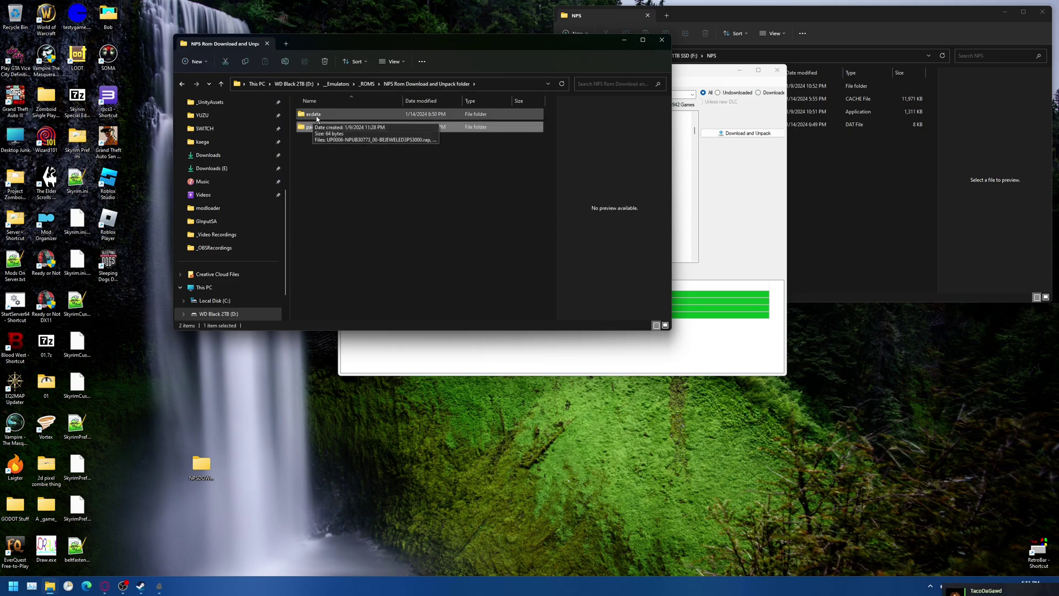
pyautogui.doubleClick(316, 116)
pyautogui.click(331, 153)
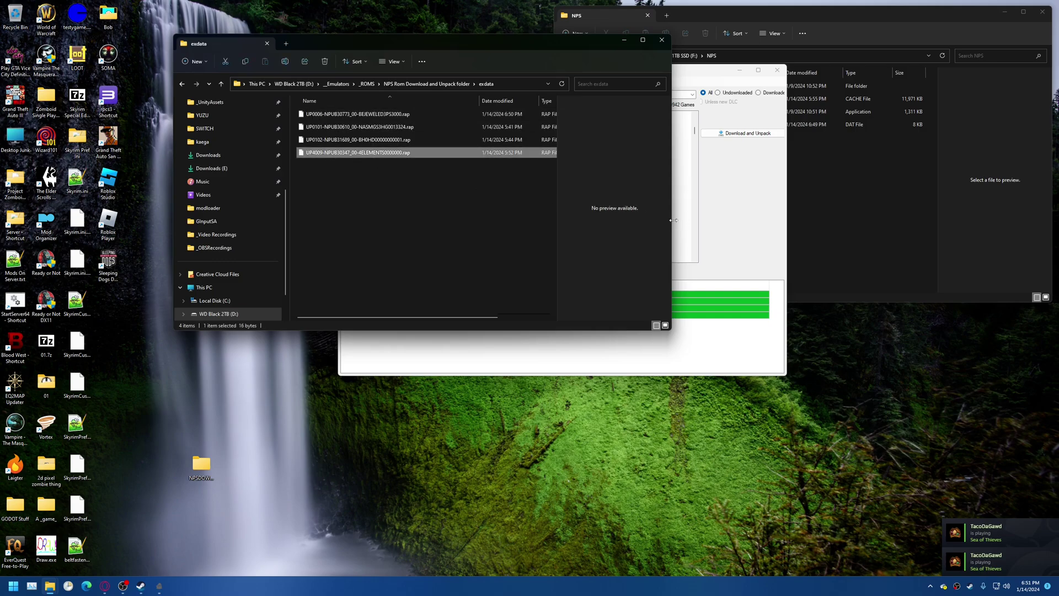
pyautogui.moveTo(674, 220); pyautogui.dragTo(845, 221)
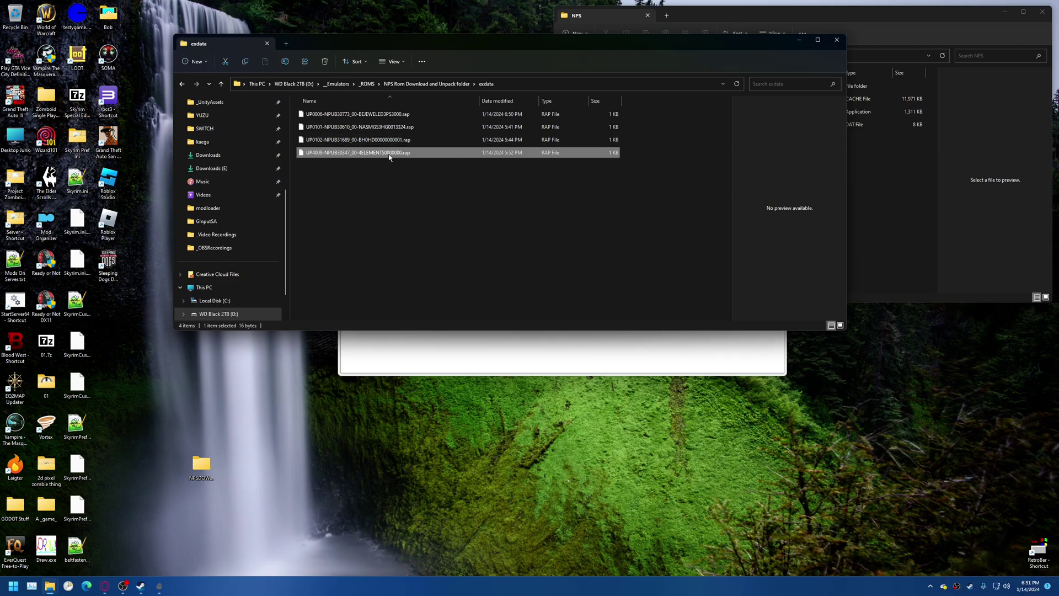
pyautogui.moveTo(394, 46); pyautogui.dragTo(452, 102)
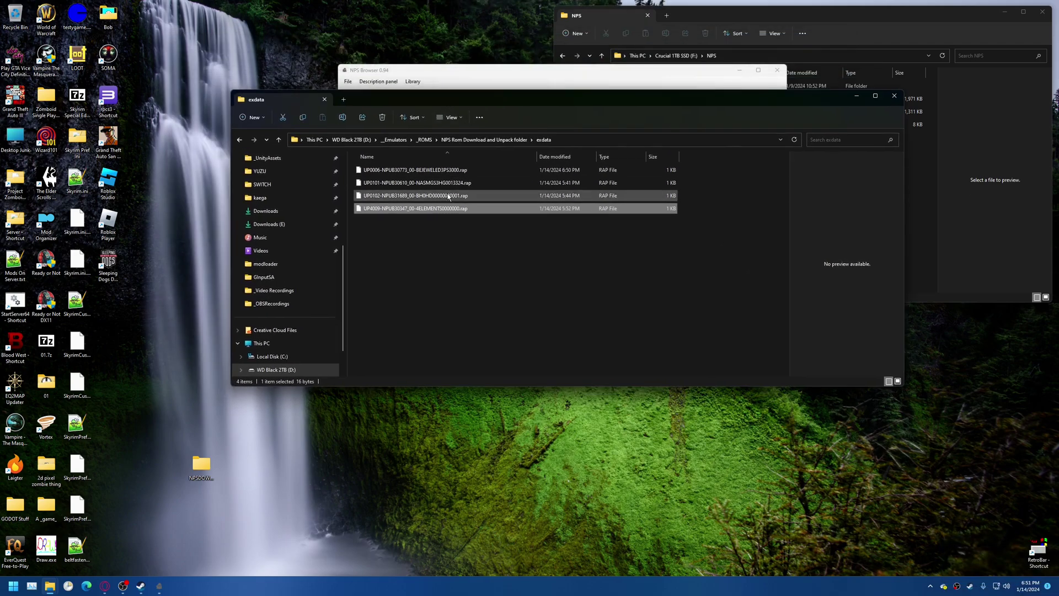
pyautogui.click(460, 171)
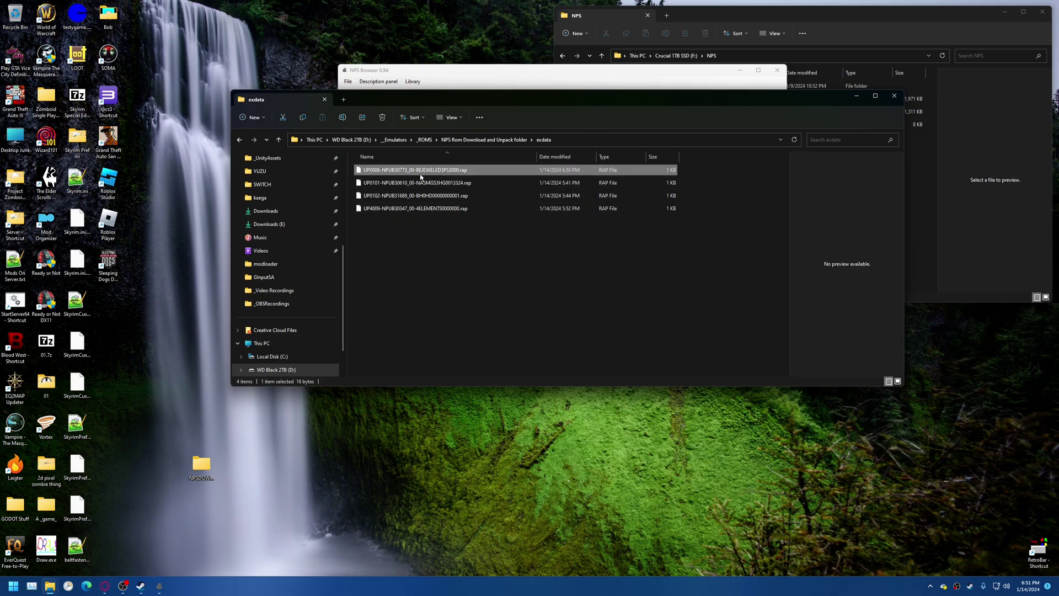
# - Highlight the title ID NPUB30773 inside the Bejeweled 3 RAP file's name in exdata, repositioning the folder window
pyautogui.keyDown('ctrl'); pyautogui.click(451, 168); pyautogui.keyUp('ctrl')
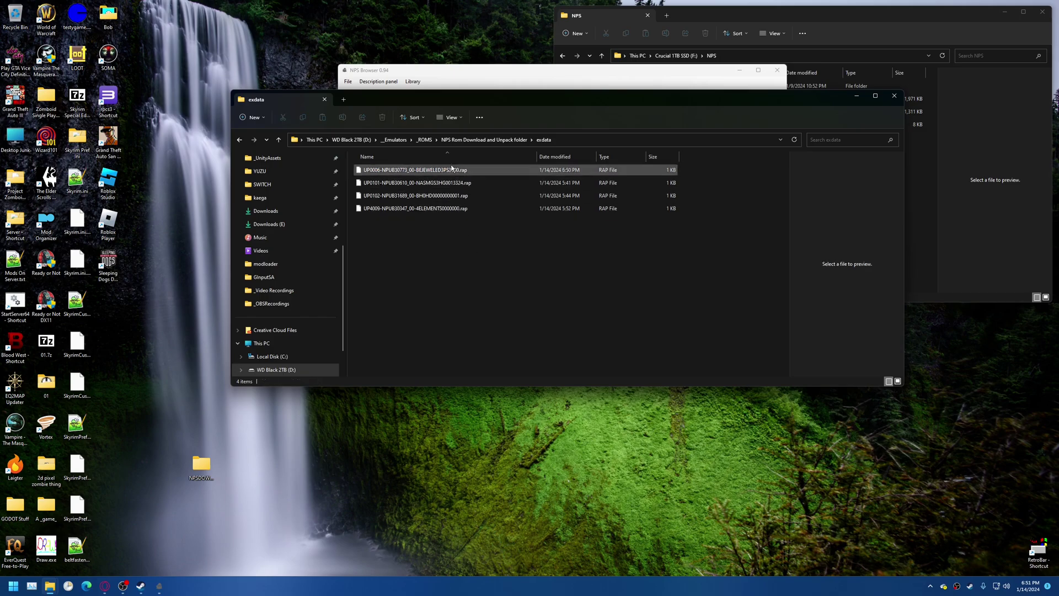
pyautogui.moveTo(474, 100); pyautogui.dragTo(450, 85)
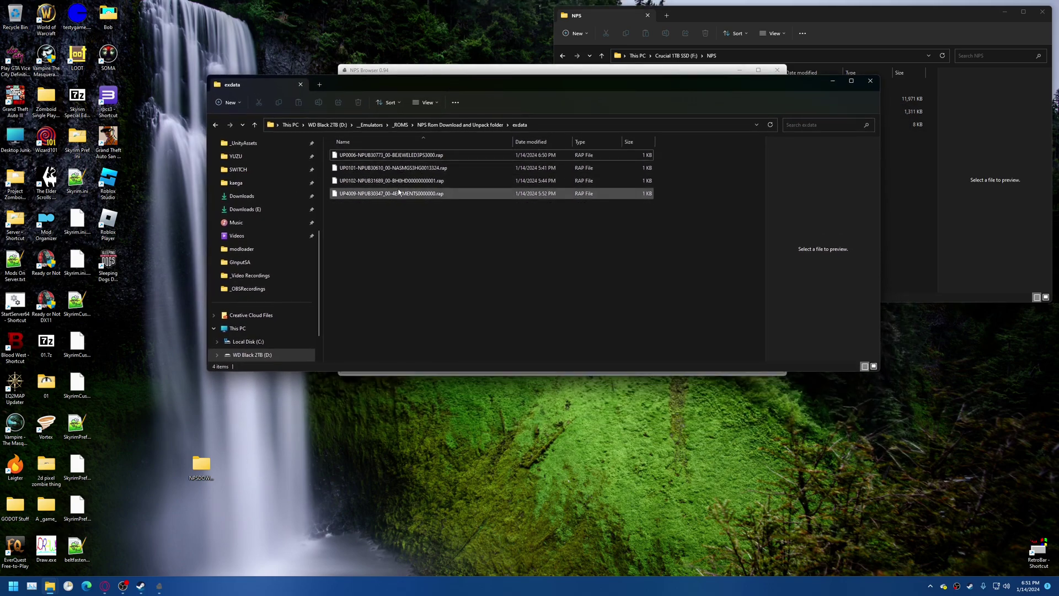
pyautogui.click(378, 159)
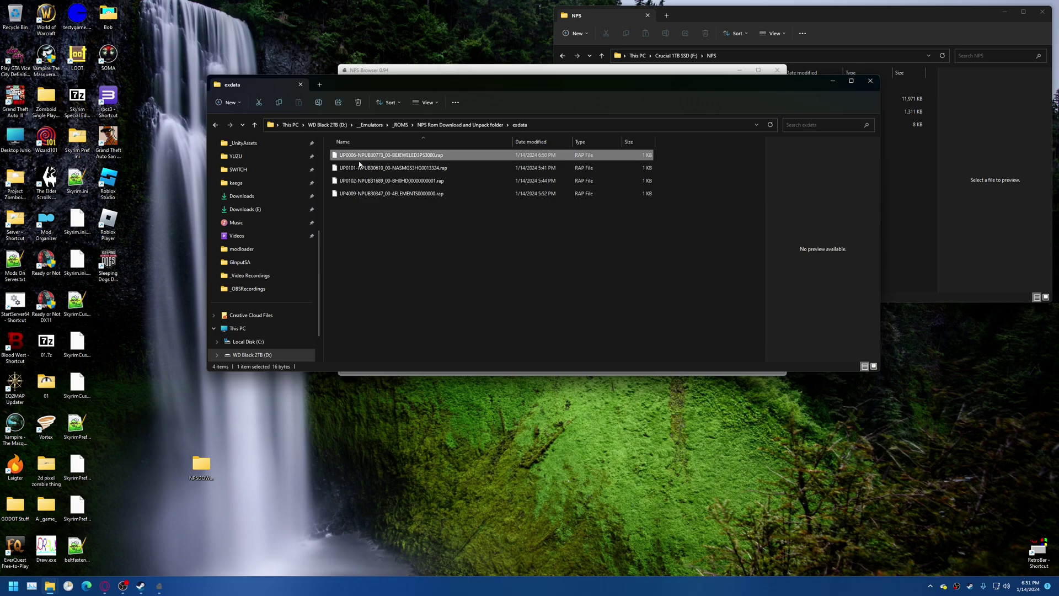
pyautogui.press('F2')
pyautogui.doubleClick(366, 154)
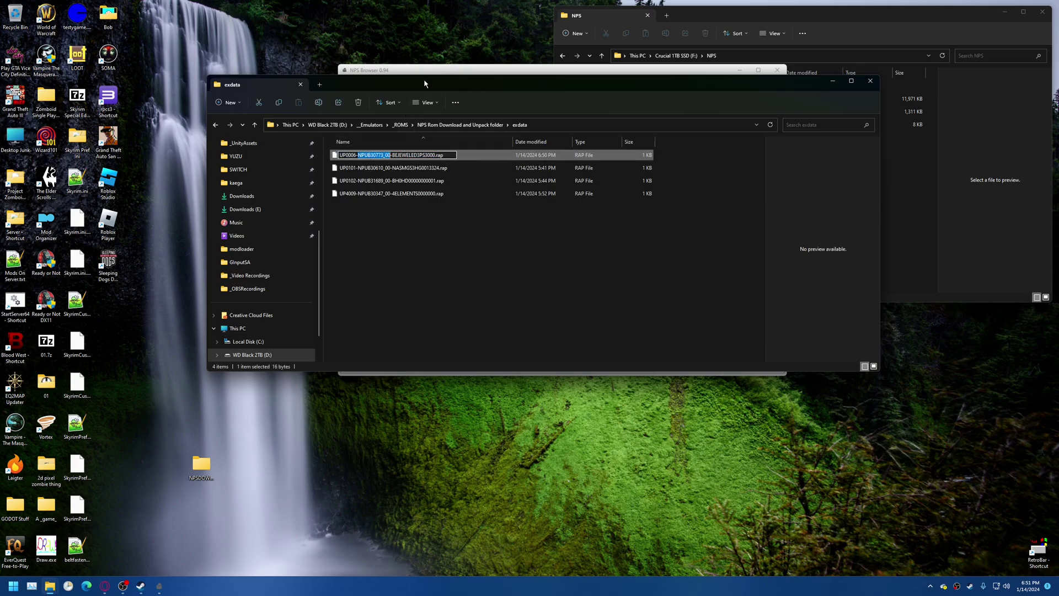
pyautogui.moveTo(425, 83); pyautogui.dragTo(439, 178)
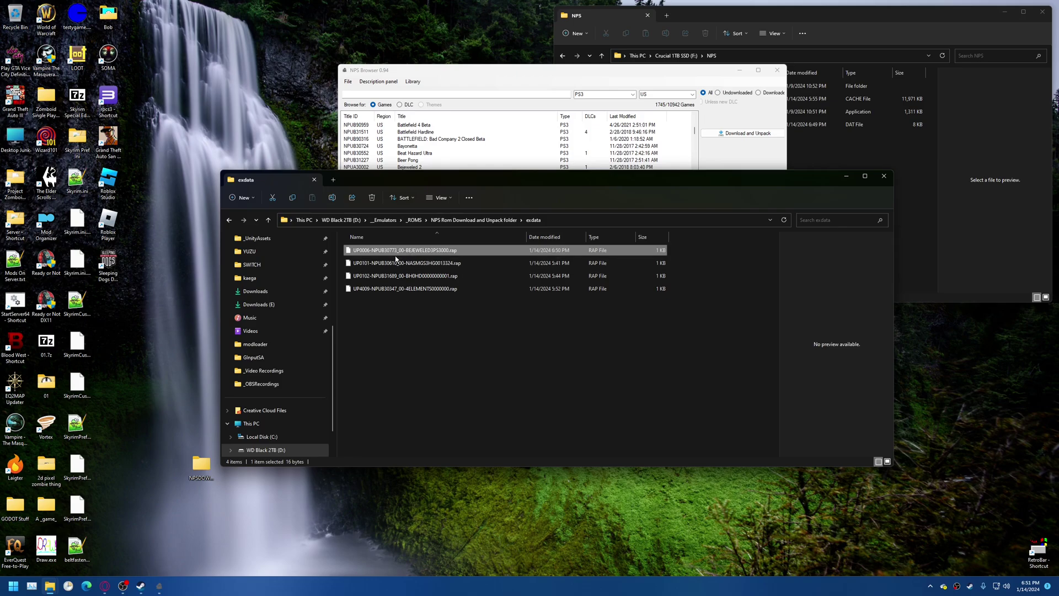
pyautogui.click(376, 250)
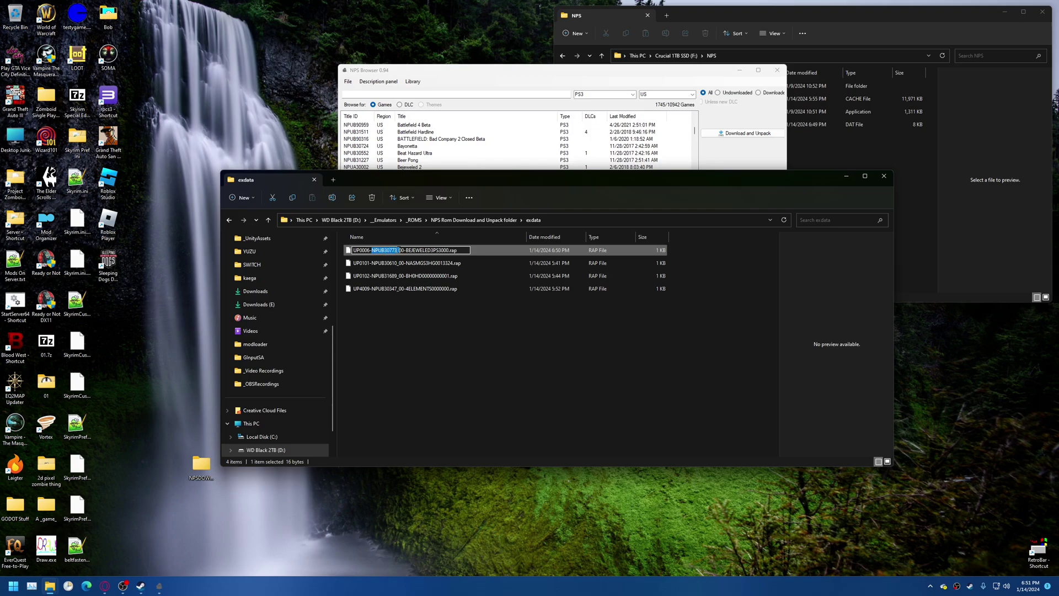
# - Switch to NPS Browser and select Bejeweled 3 to compare its title ID, then move the exdata window out of the way
pyautogui.click(414, 133)
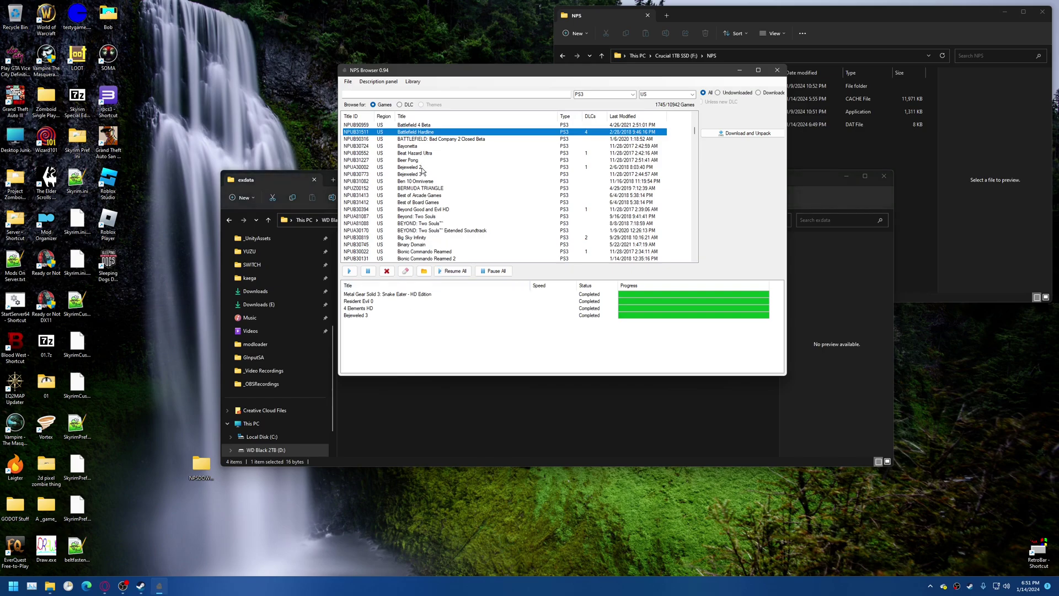
pyautogui.click(369, 174)
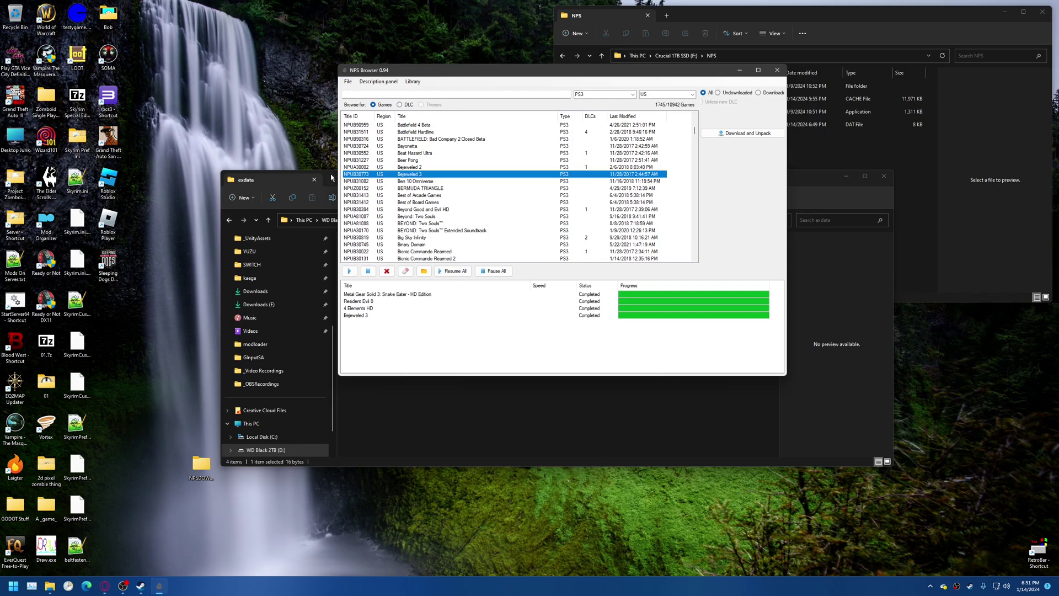
pyautogui.moveTo(331, 177); pyautogui.dragTo(349, 243)
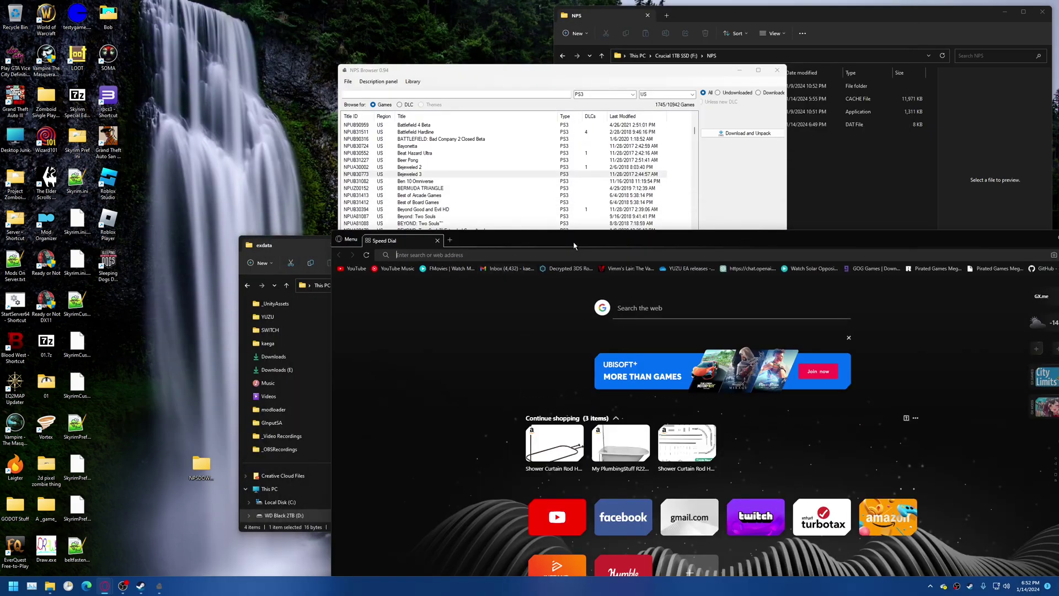
# - Search the web for npub30773 in the Opera browser, look over the results, and close the browser
pyautogui.write('n')
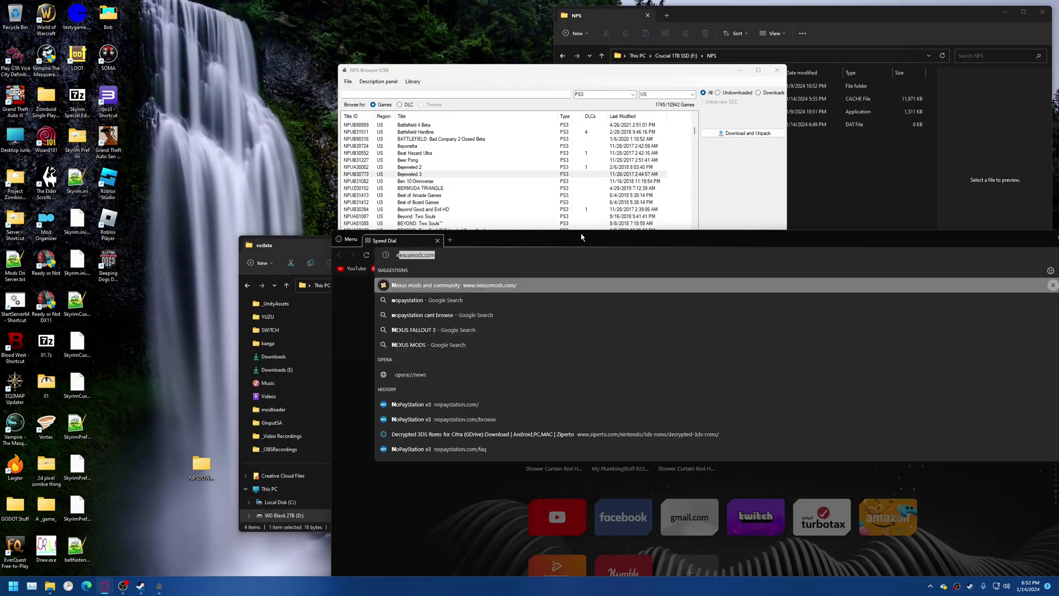
pyautogui.write('pub30')
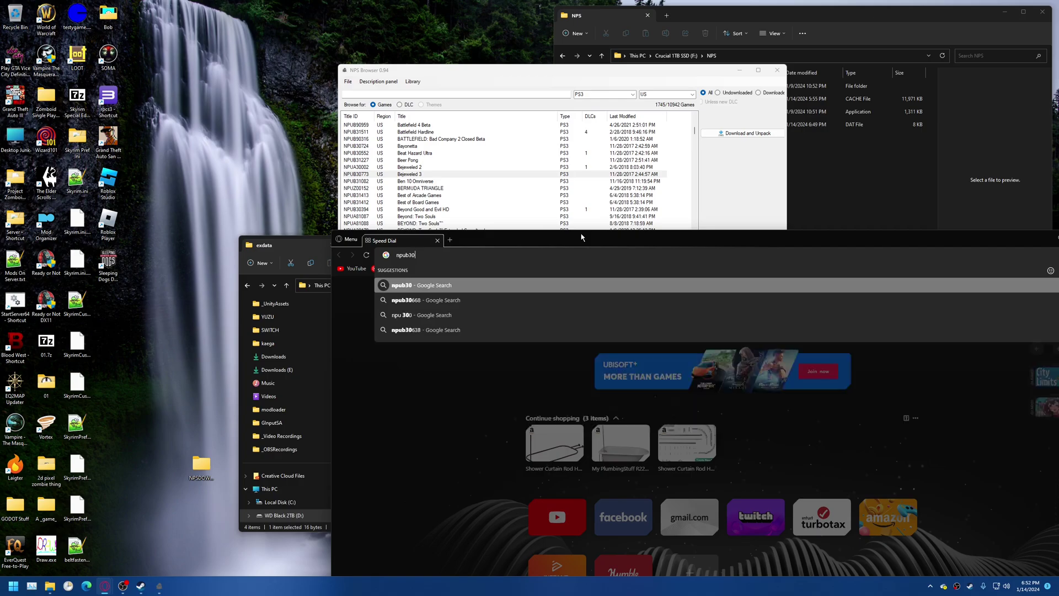
pyautogui.write('773')
pyautogui.press('Return')
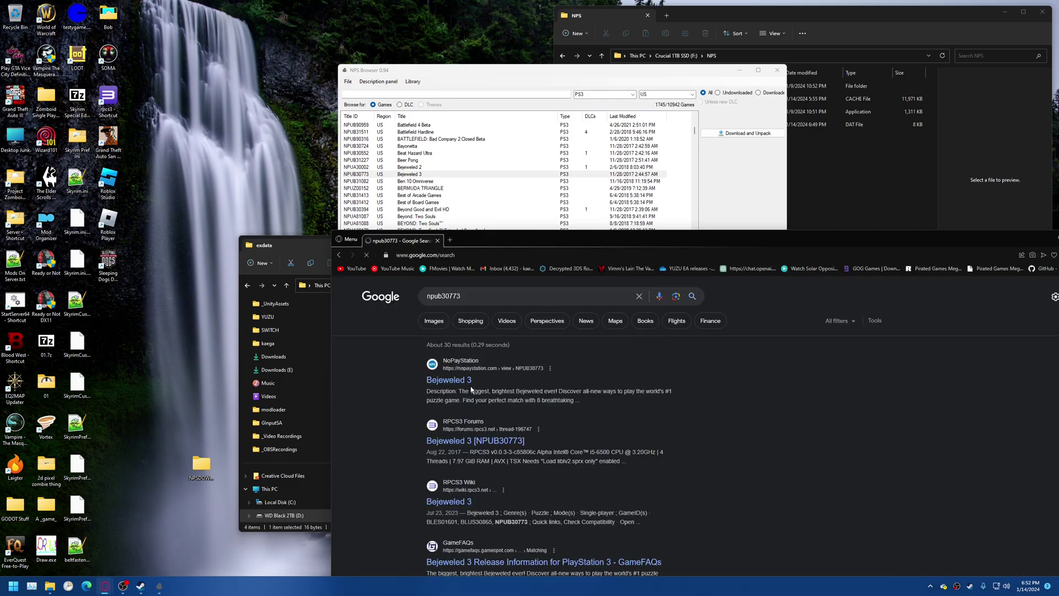
pyautogui.moveTo(520, 247); pyautogui.dragTo(440, 110)
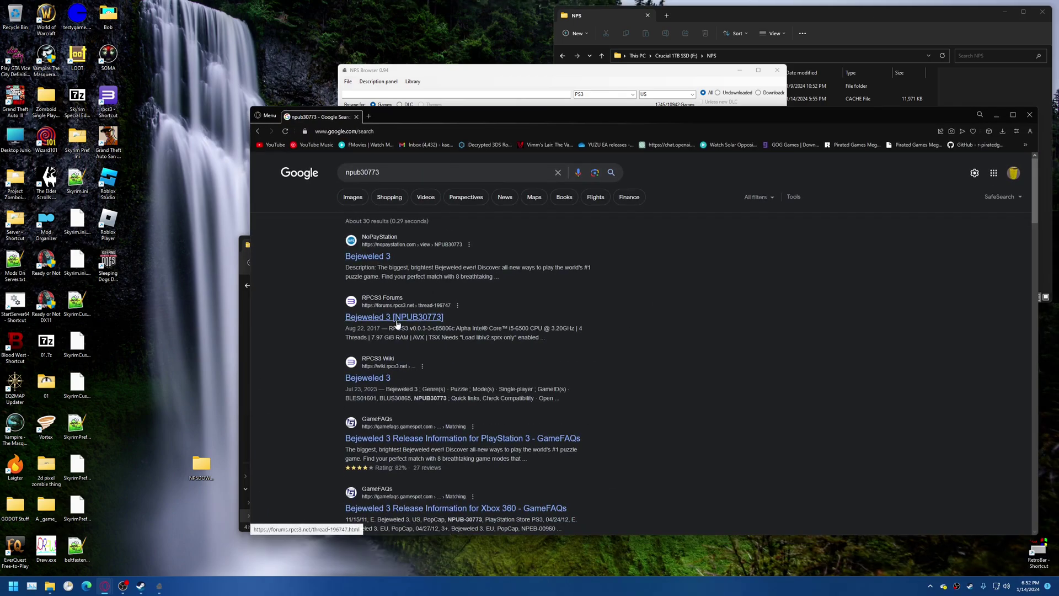
pyautogui.scroll(-2, 422, 337)
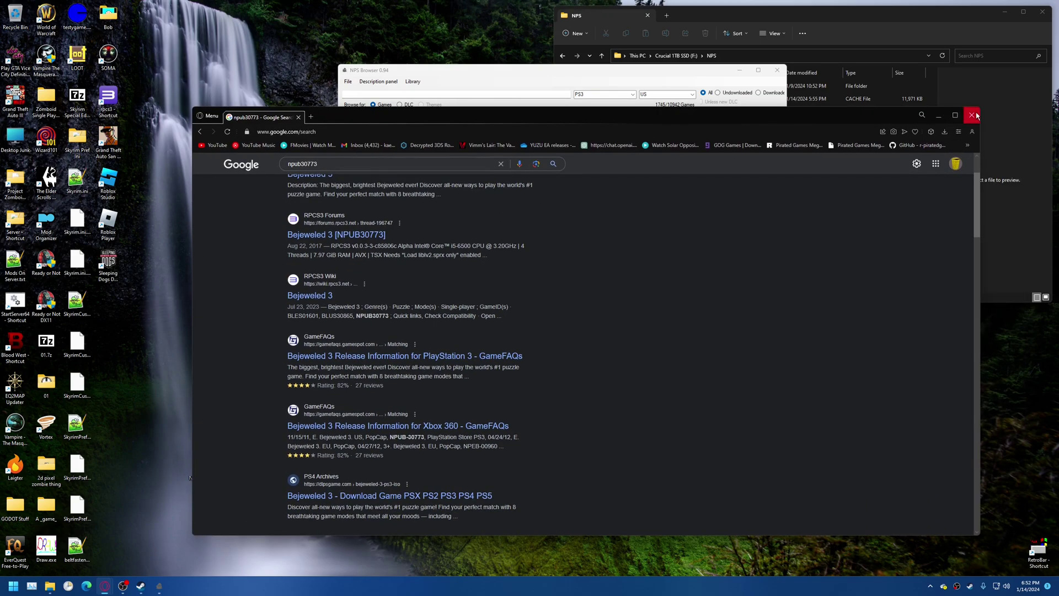
pyautogui.click(996, 114)
# - Move the exdata window clear of the desktop shortcuts and launch RPCS3
pyautogui.moveTo(549, 247); pyautogui.dragTo(665, 122)
pyautogui.click(601, 331)
pyautogui.doubleClick(108, 101)
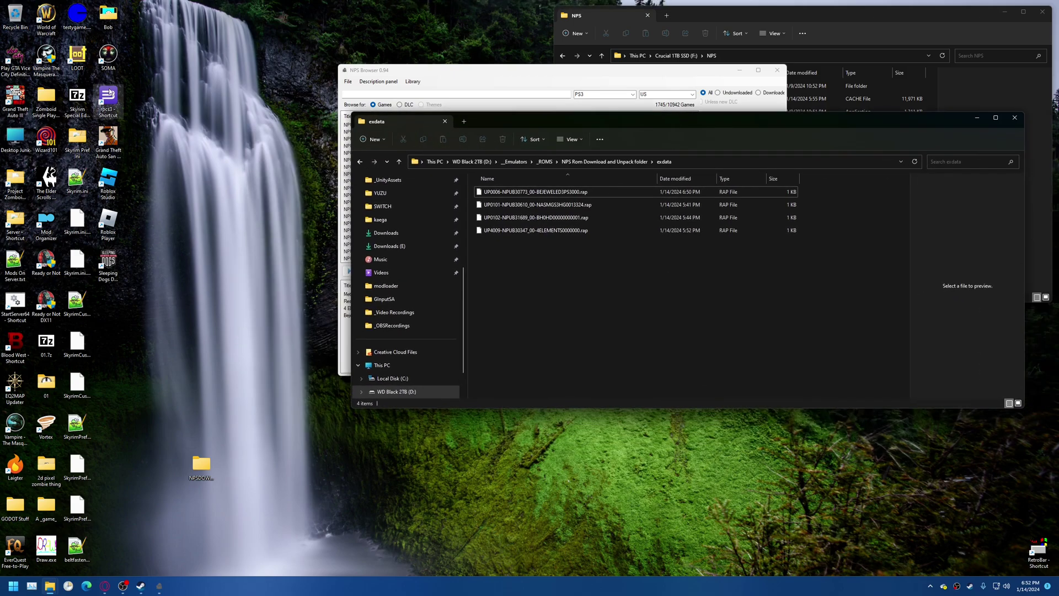
# - Show the packages folder beside RPCS3 and enlarge the emulator's game list by shrinking its log area
pyautogui.click(604, 161)
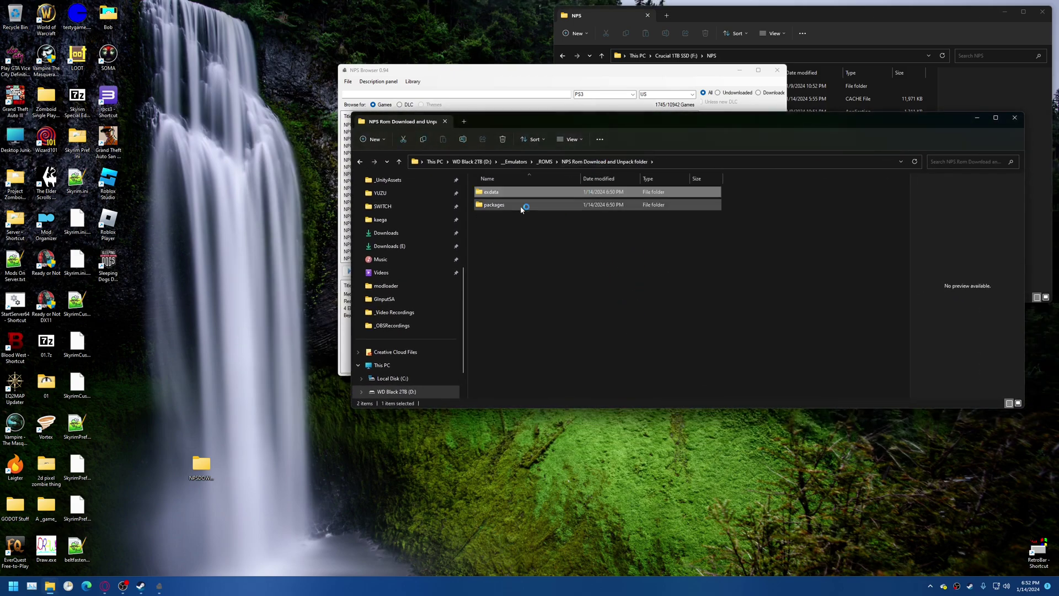
pyautogui.doubleClick(508, 205)
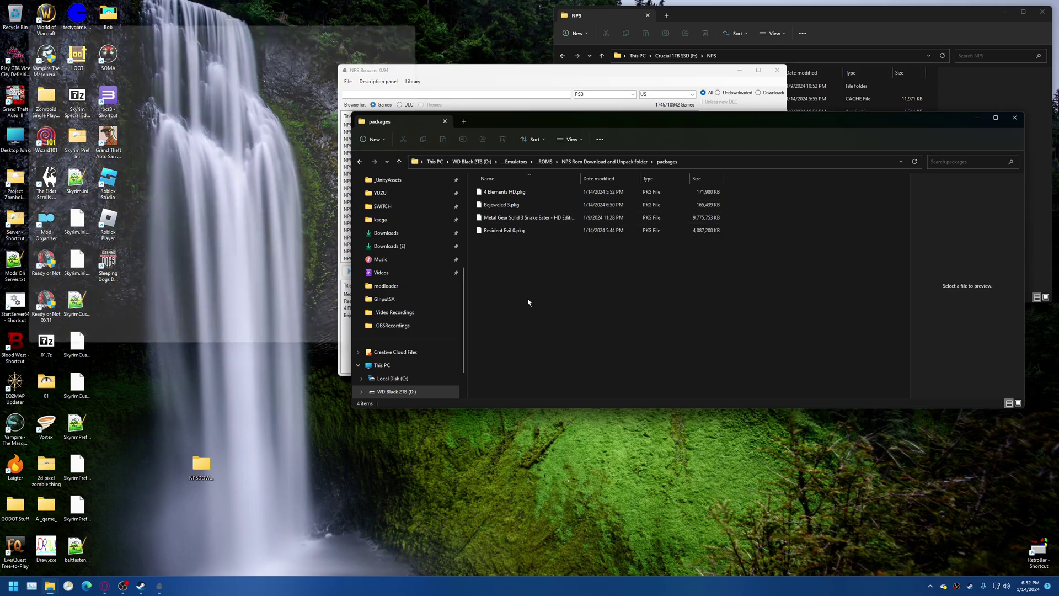
pyautogui.moveTo(560, 119); pyautogui.dragTo(621, 138)
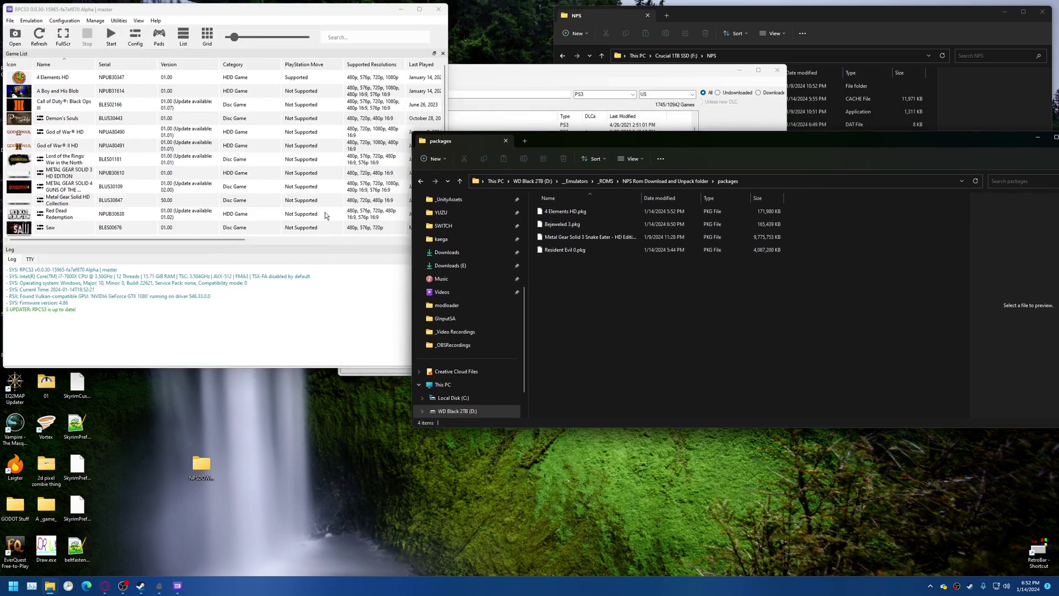
pyautogui.click(443, 183)
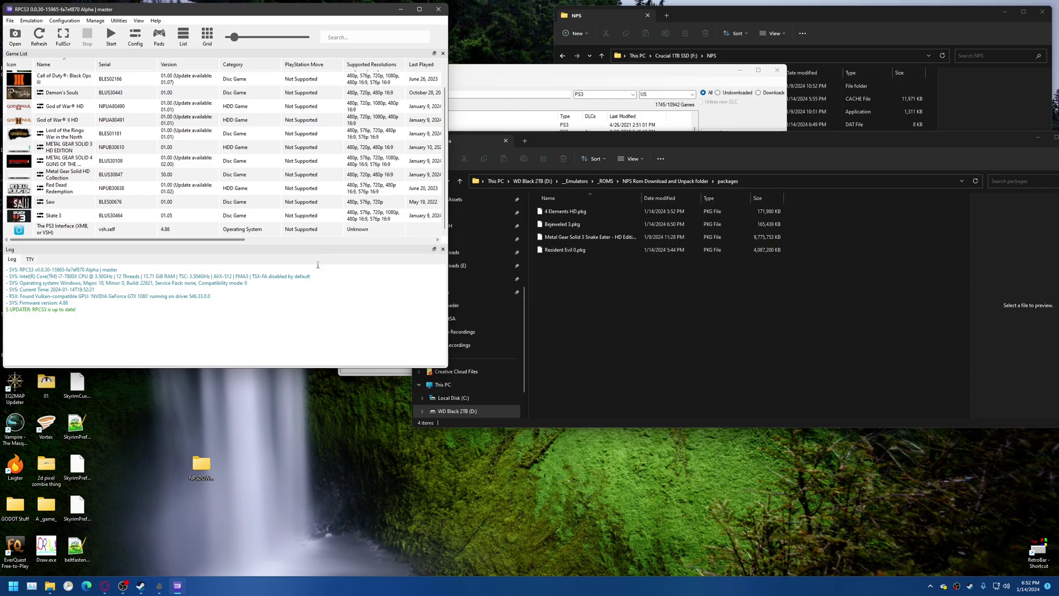
pyautogui.moveTo(292, 243); pyautogui.dragTo(299, 344)
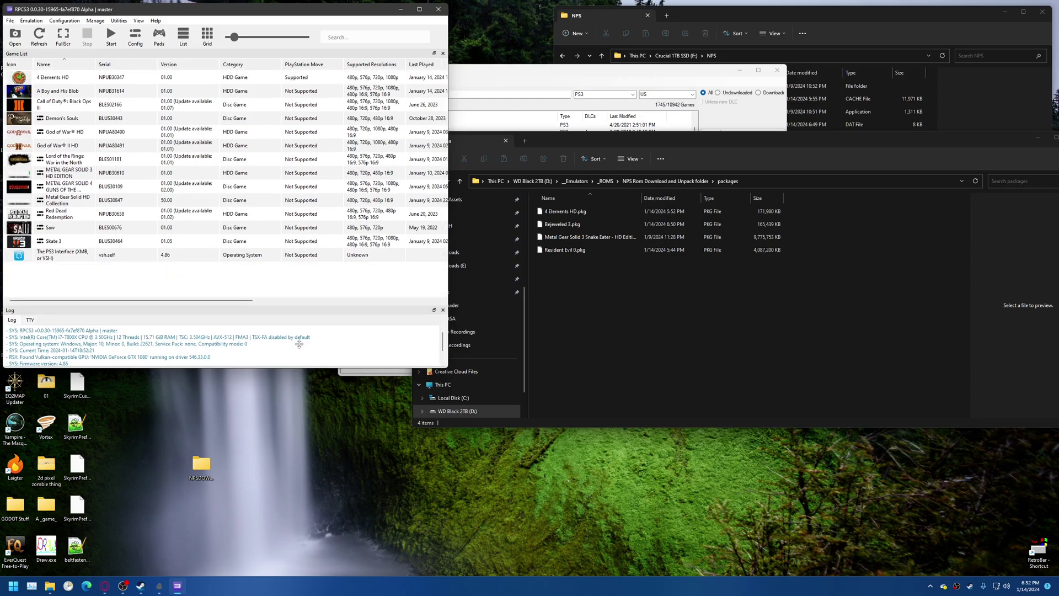
# - Install Bejeweled 3.pkg from the packages folder into RPCS3 without adding shortcuts or precompiling caches
pyautogui.click(636, 289)
pyautogui.click(612, 228)
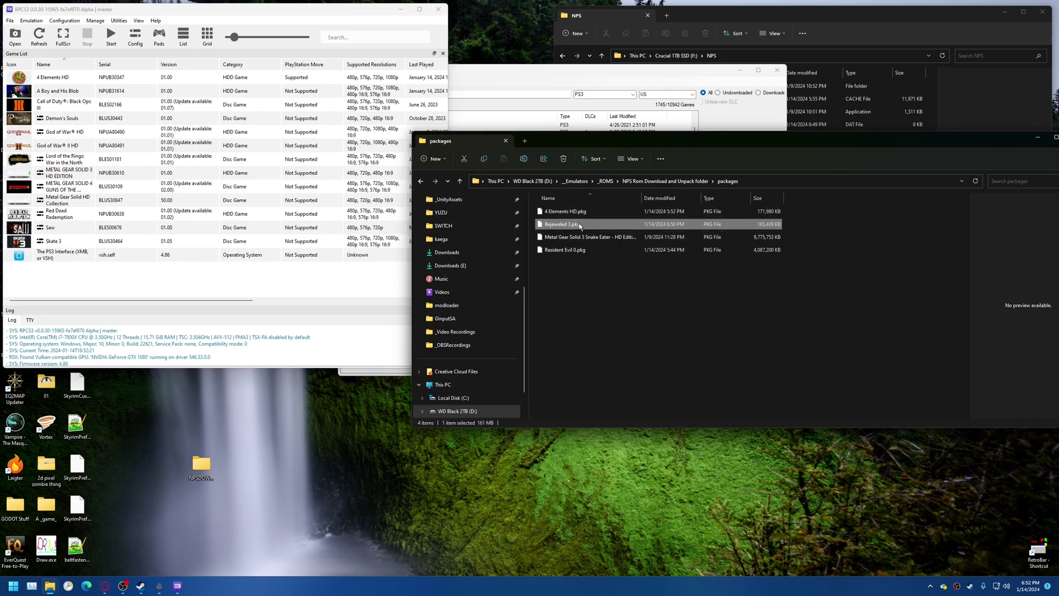
pyautogui.moveTo(579, 226); pyautogui.dragTo(223, 278)
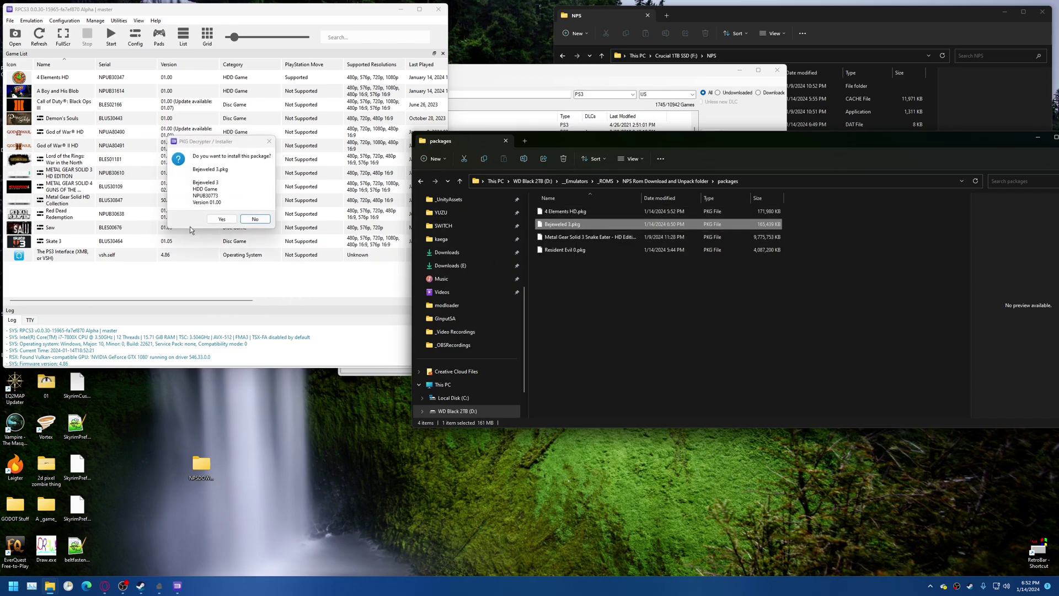
pyautogui.click(222, 219)
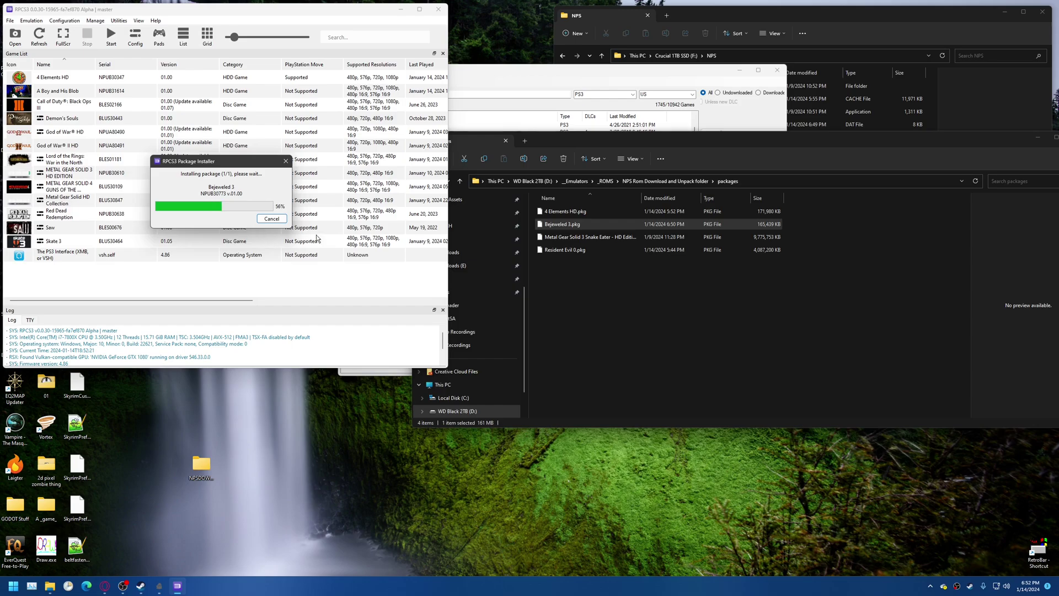
pyautogui.click(664, 181)
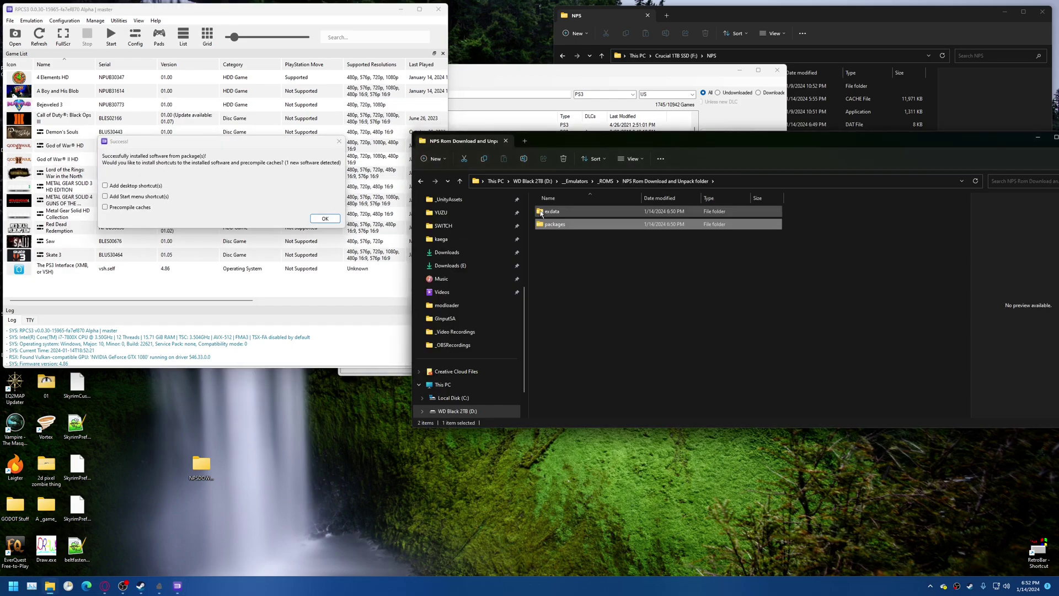
pyautogui.click(325, 217)
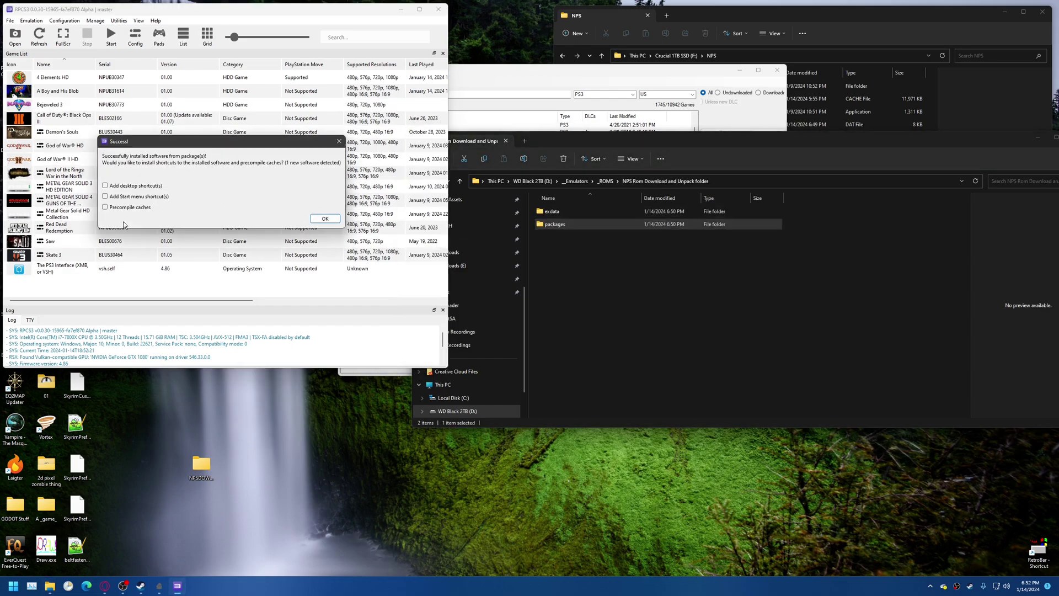
pyautogui.click(324, 218)
# - Open the exdata folder in File Explorer and select the Bejeweled 3 RAP file
pyautogui.click(614, 260)
pyautogui.doubleClick(557, 211)
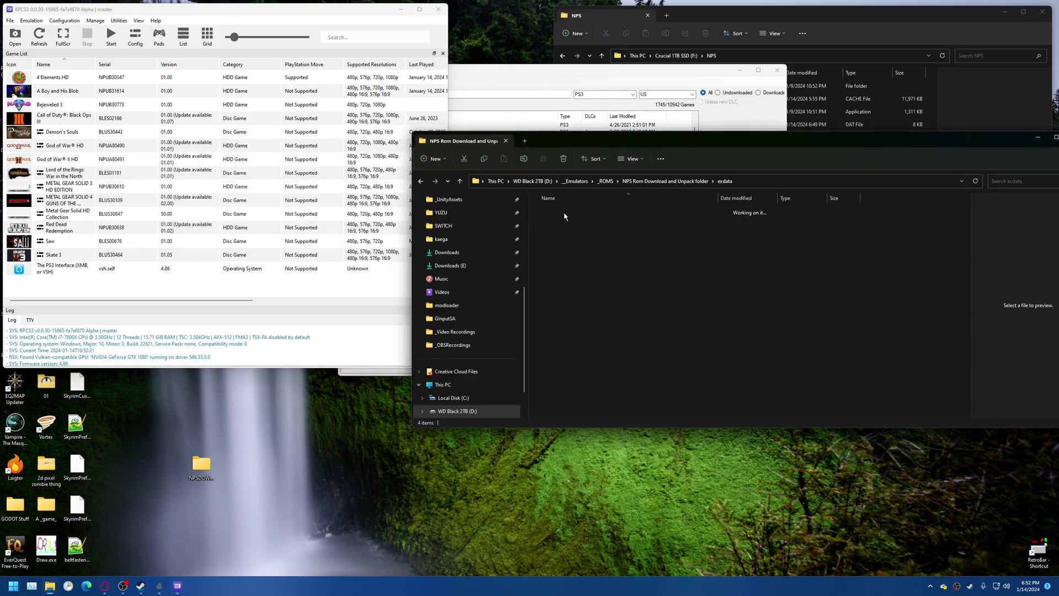
pyautogui.click(605, 215)
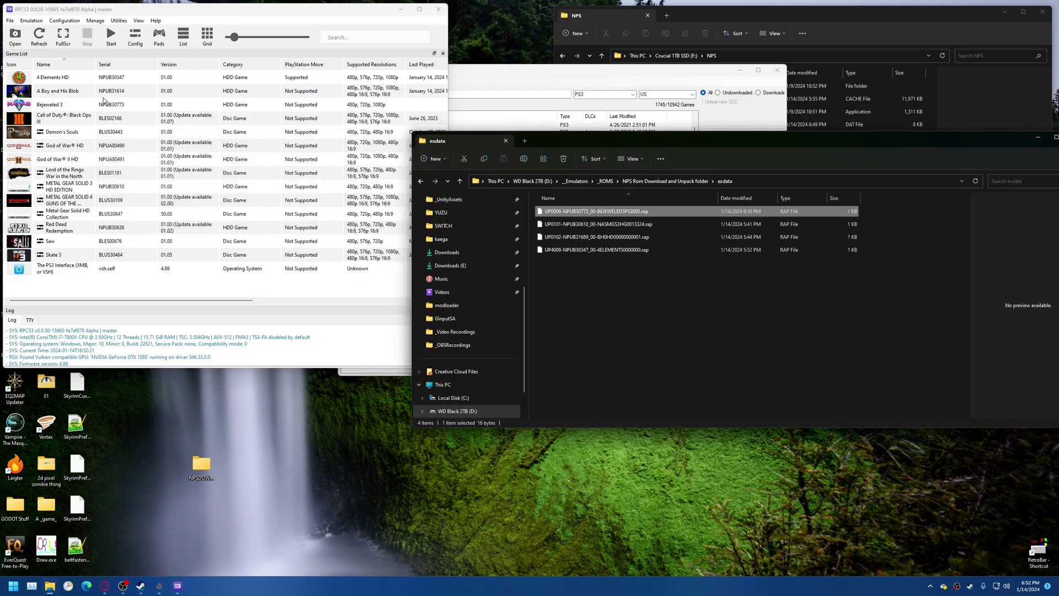
# - Try to boot Bejeweled 3 from the RPCS3 game list without its RAP file installed
pyautogui.click(50, 83)
pyautogui.click(44, 107)
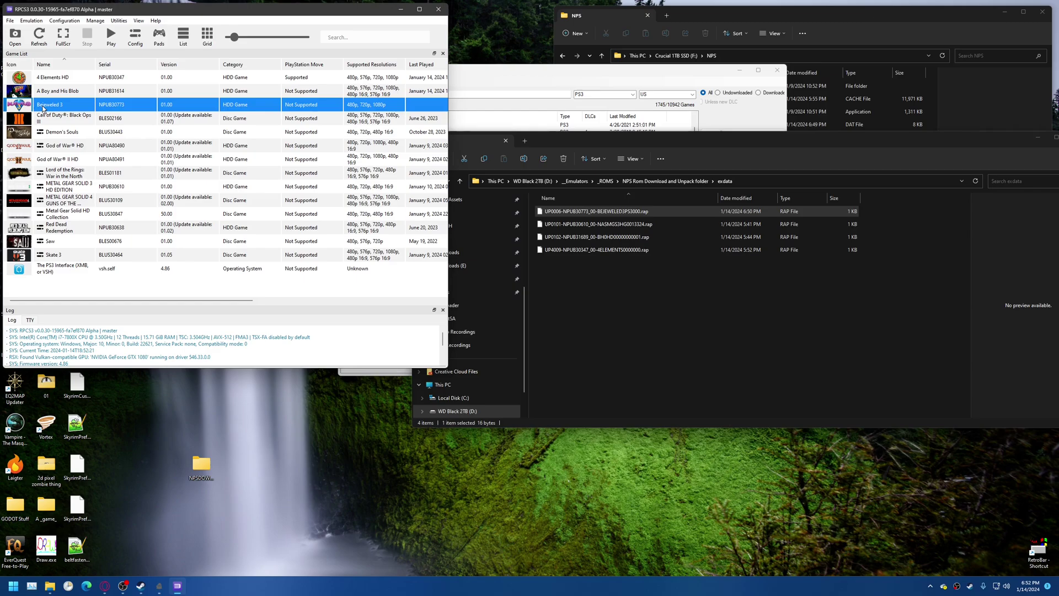
pyautogui.doubleClick(44, 108)
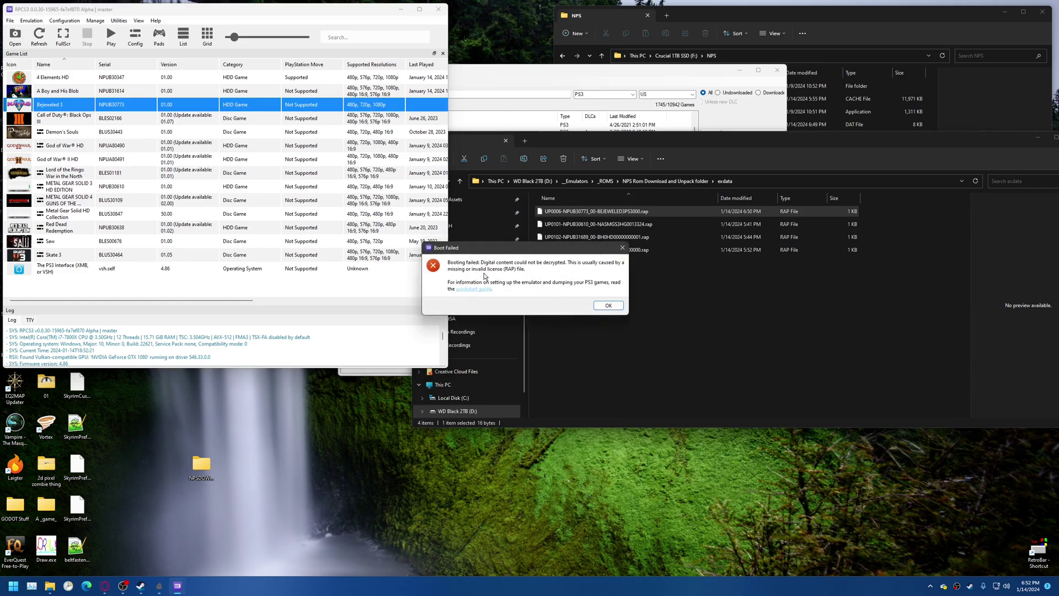
pyautogui.click(609, 305)
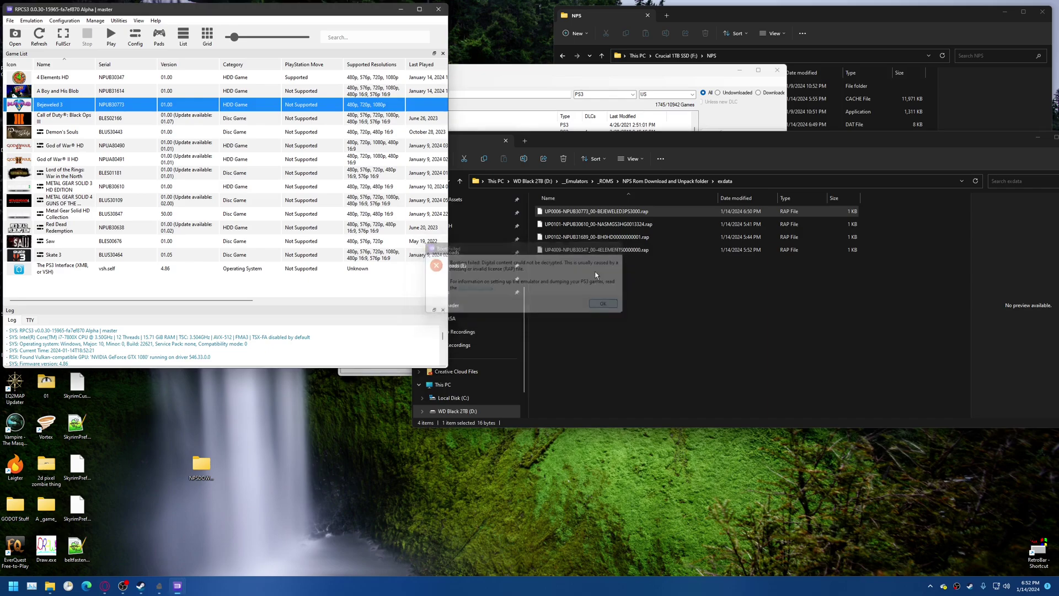
# - Import UP0006-NPUB30773_00-BEJEWELED3PS3000.rap from exdata into RPCS3 and test-boot Bejeweled 3, closing the game window
pyautogui.moveTo(607, 212); pyautogui.dragTo(304, 295)
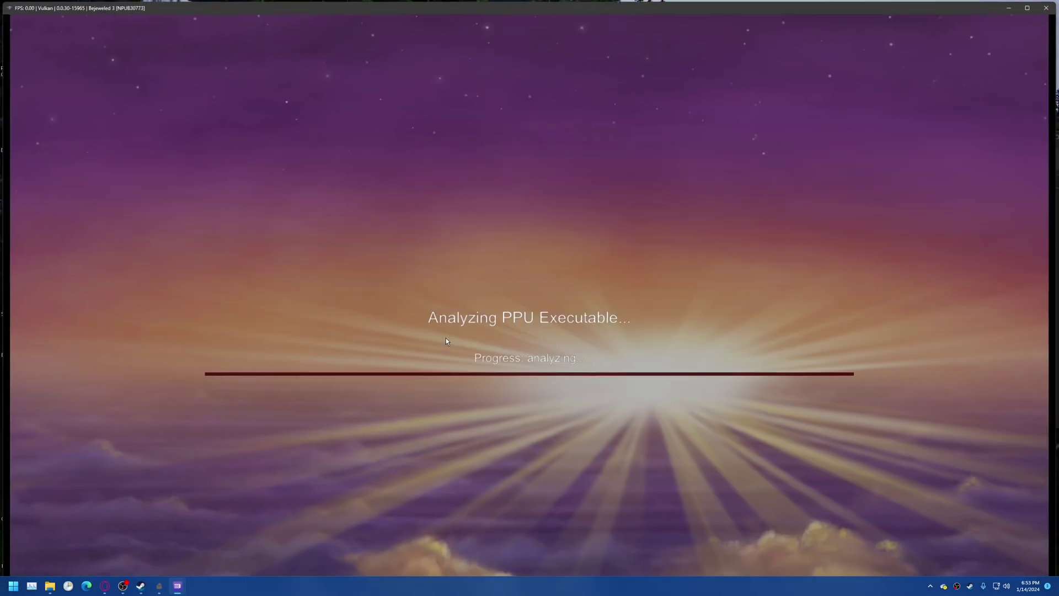
pyautogui.click(1049, 6)
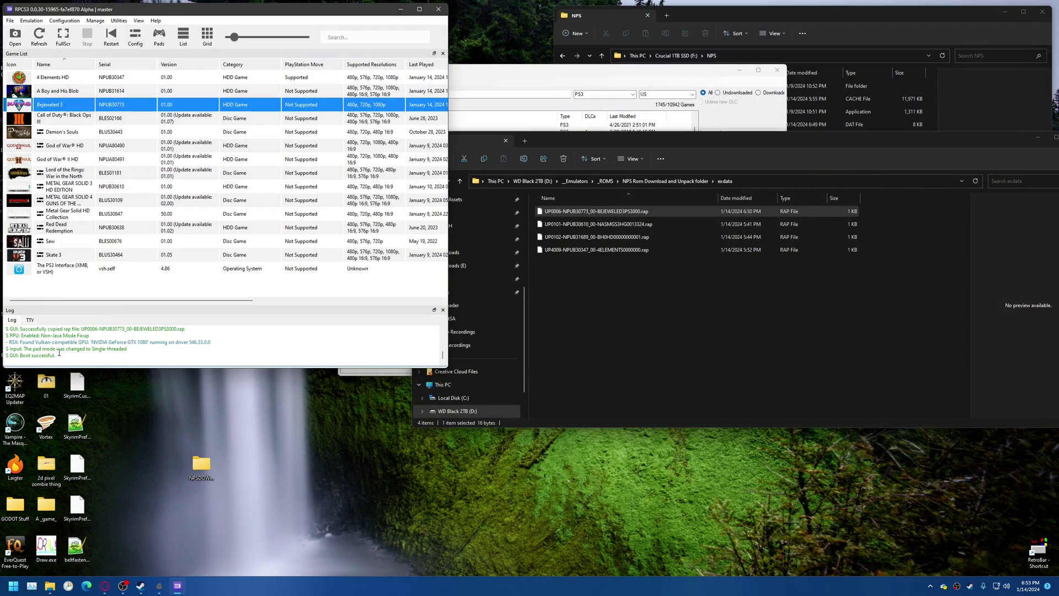
# - Examine the RPCS3 log entries about the RAP file and the failed boot, and reposition the emulator window
pyautogui.moveTo(30, 329); pyautogui.dragTo(211, 330)
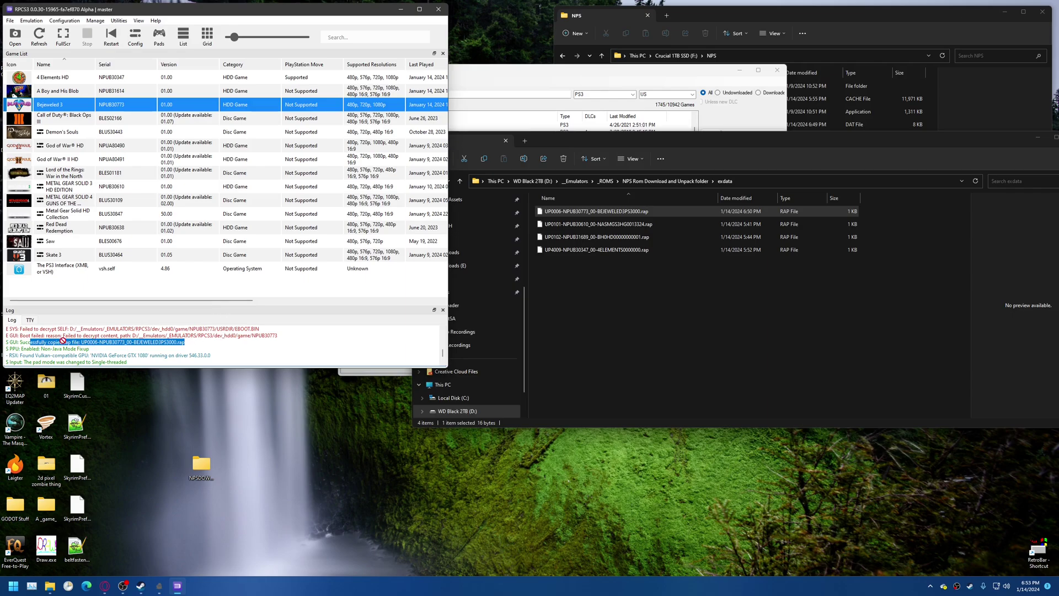
pyautogui.moveTo(86, 335); pyautogui.dragTo(215, 328)
pyautogui.click(244, 338)
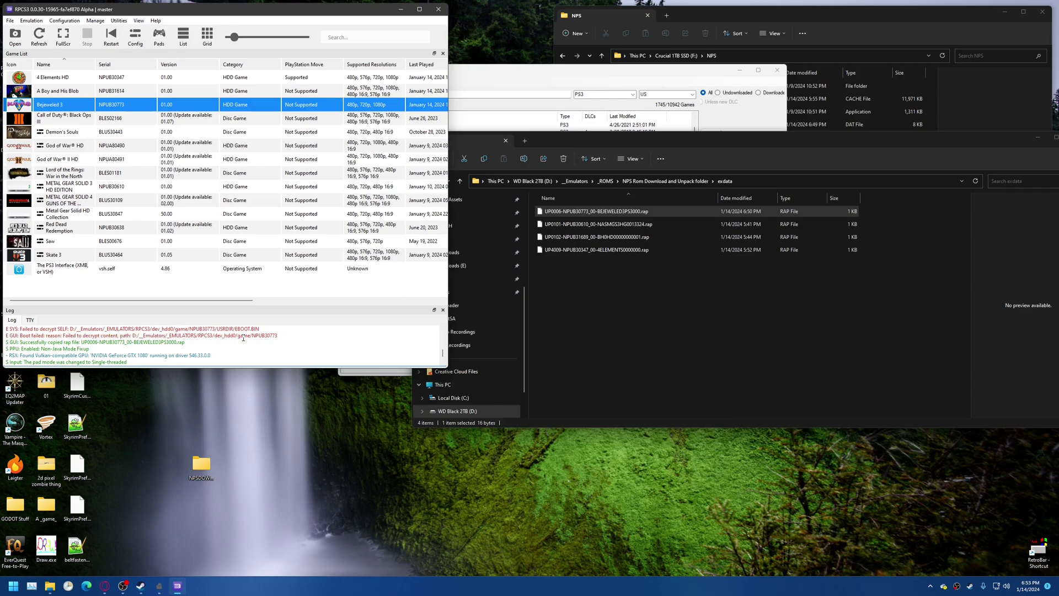
pyautogui.press('super+Down')
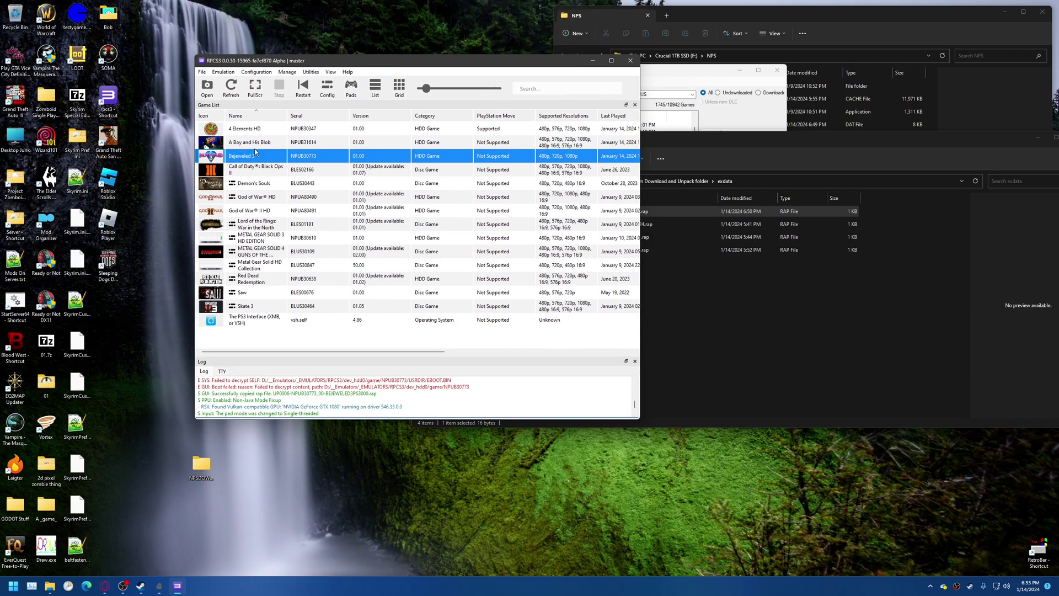
# - Bring NPS Browser forward from behind the other windows and look through its list of US PS3 games
pyautogui.click(680, 273)
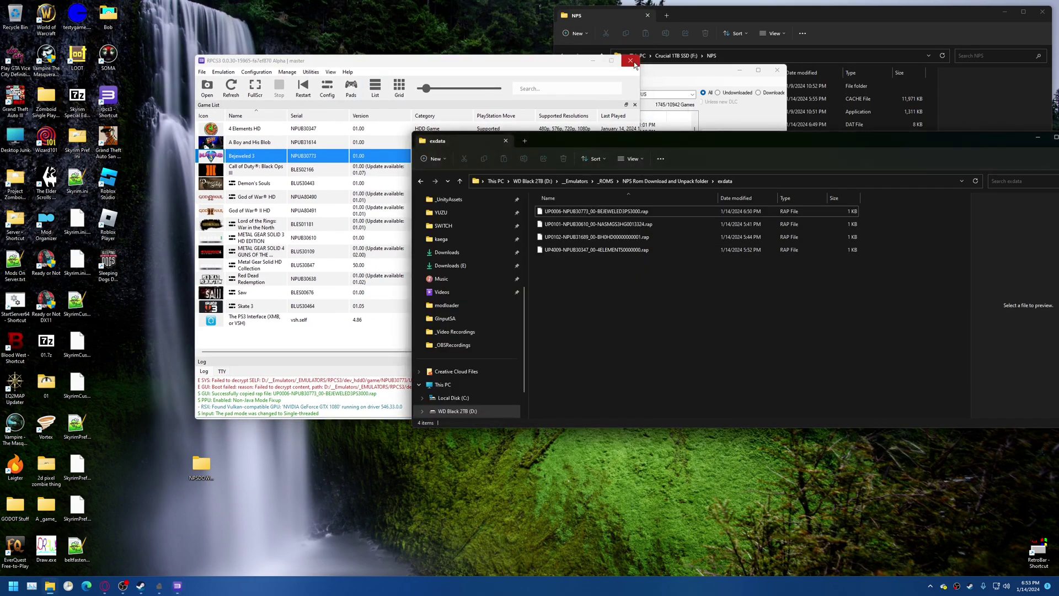
pyautogui.moveTo(523, 59); pyautogui.dragTo(378, 25)
pyautogui.moveTo(567, 71); pyautogui.dragTo(603, 62)
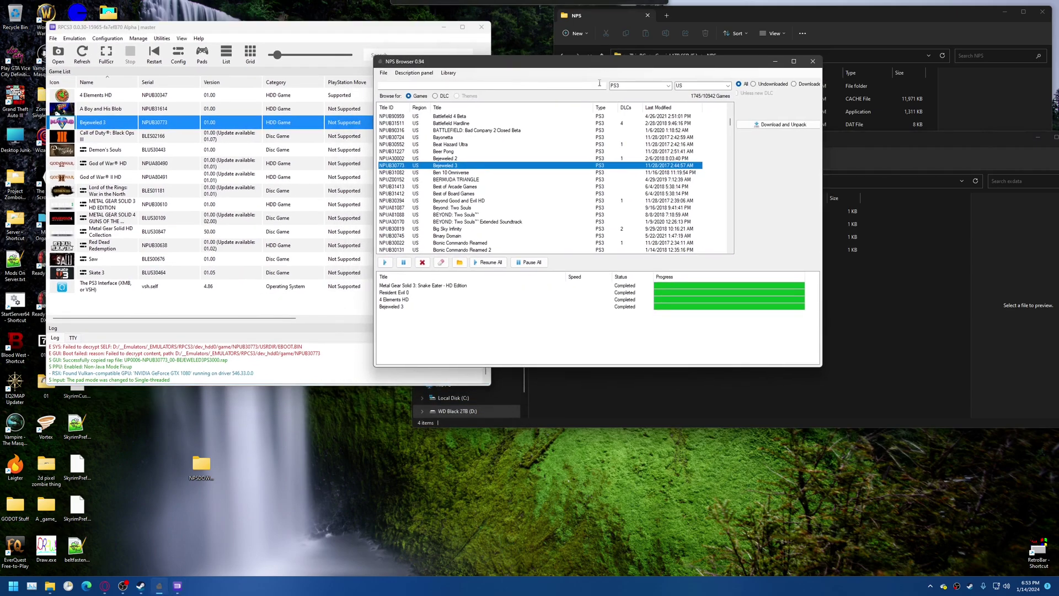
pyautogui.click(542, 203)
pyautogui.scroll(-5, 542, 203)
pyautogui.scroll(5, 542, 203)
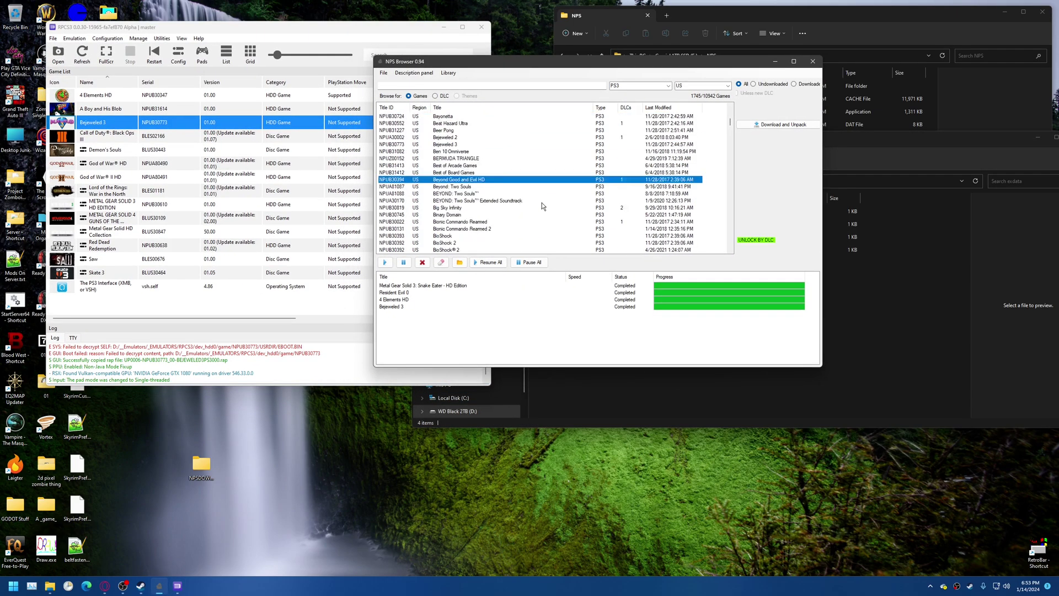
pyautogui.scroll(-10, 530, 204)
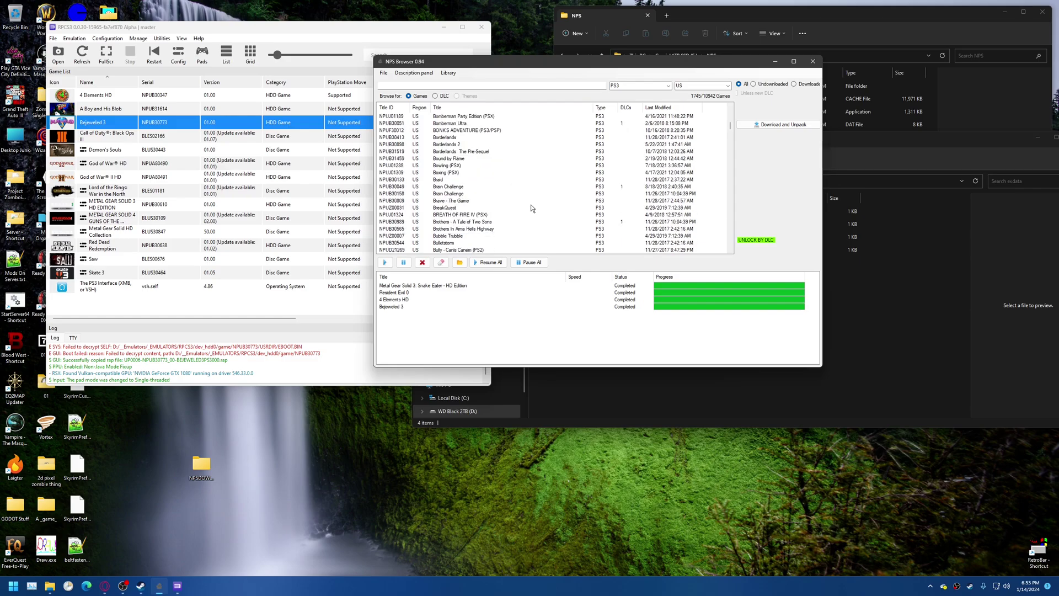
pyautogui.moveTo(523, 66); pyautogui.dragTo(380, 92)
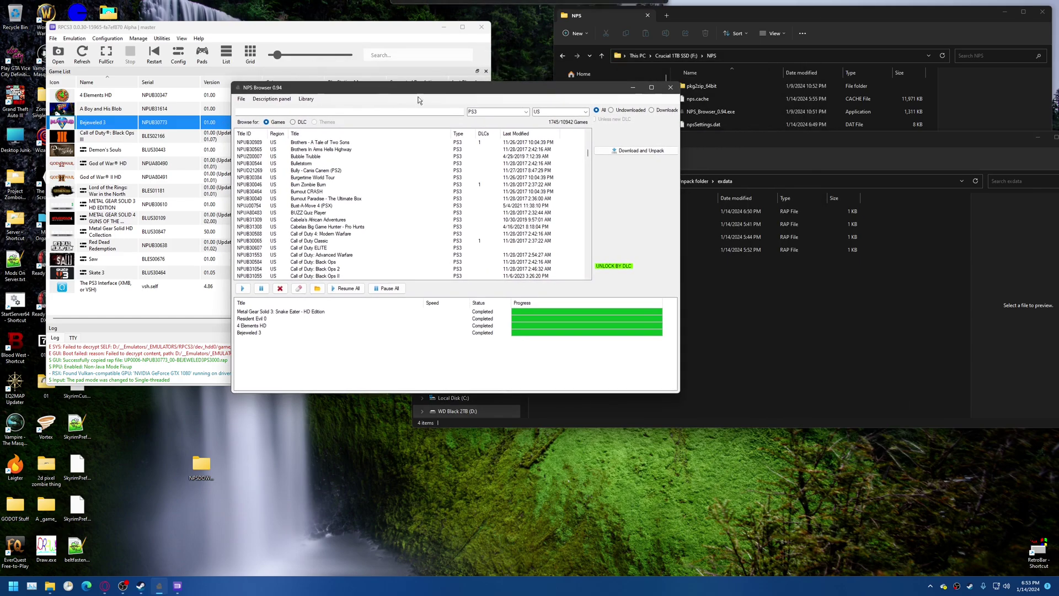
# - Examine the platform options available for filtering the NPS Browser games list
pyautogui.click(527, 112)
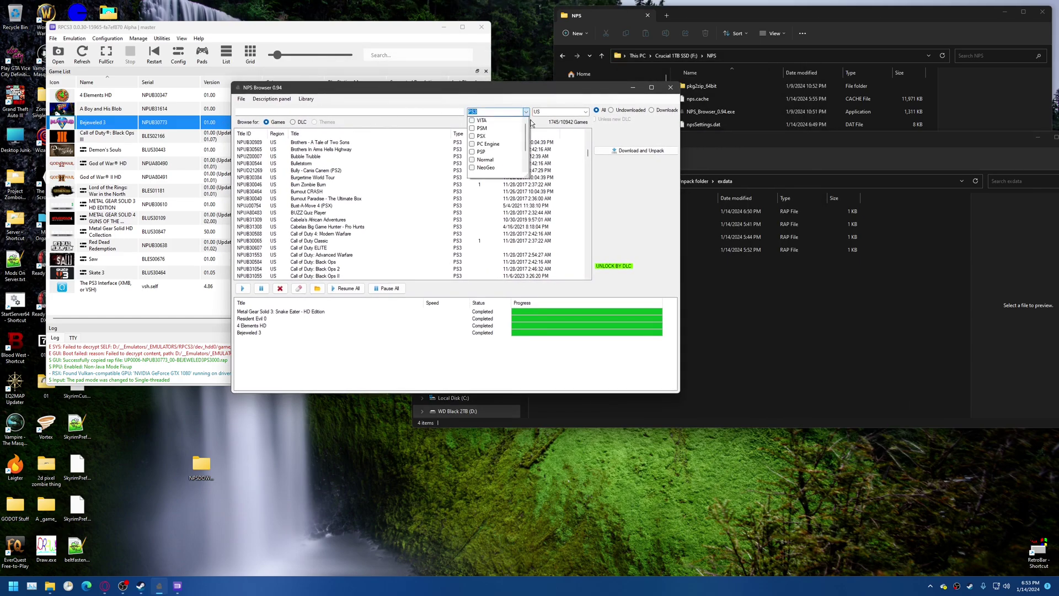
pyautogui.click(525, 112)
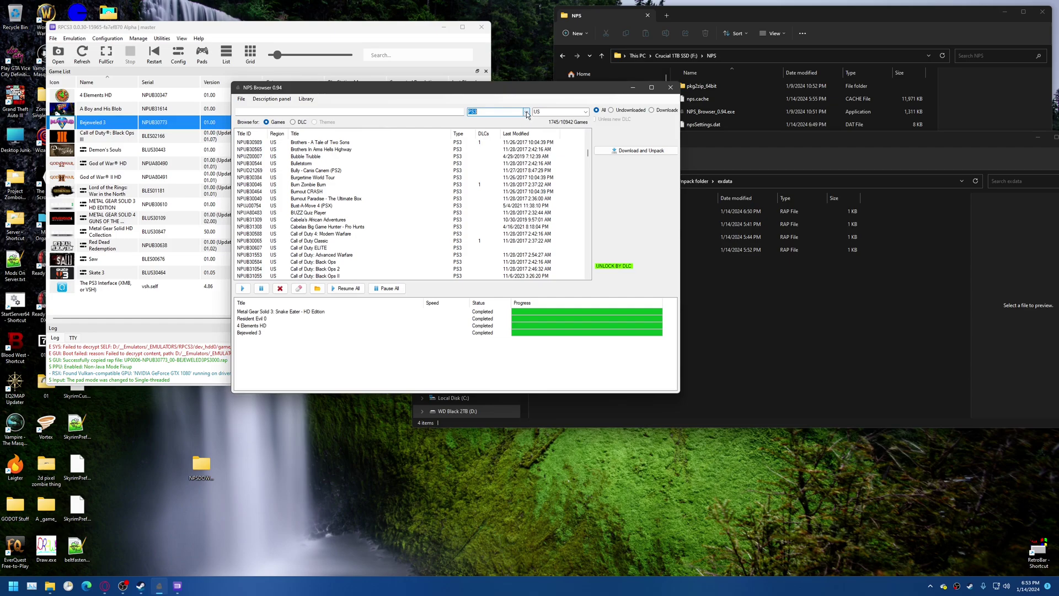
pyautogui.moveTo(515, 92); pyautogui.dragTo(538, 88)
pyautogui.click(550, 109)
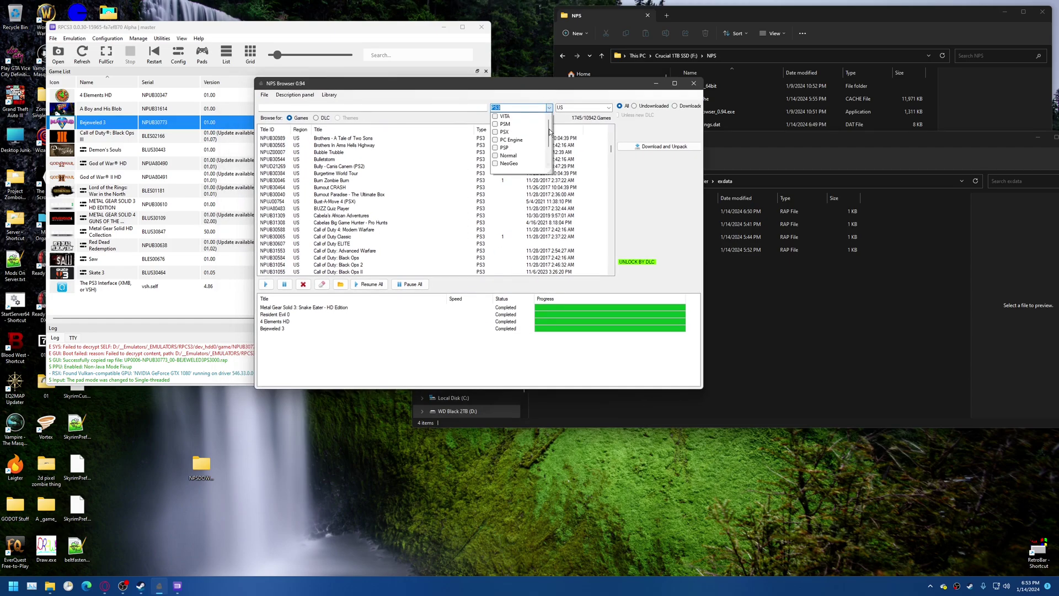
pyautogui.scroll(-2, 549, 130)
pyautogui.scroll(2, 548, 124)
pyautogui.scroll(-2, 547, 122)
pyautogui.scroll(2, 548, 124)
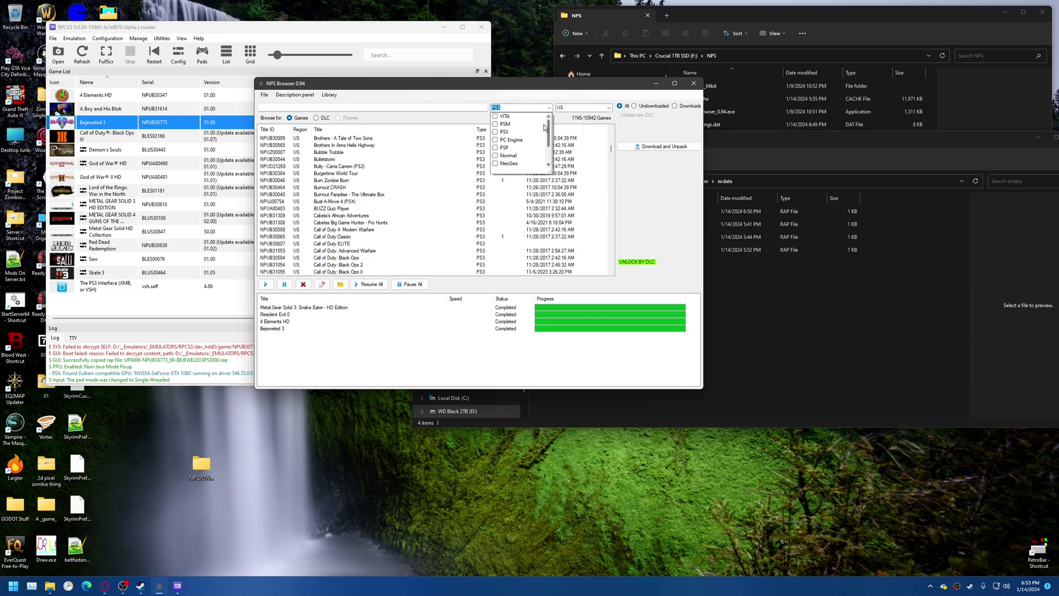
# - Try the VITA and PSX platform filters one at a time, restoring the PS3-only filter after each
pyautogui.click(495, 116)
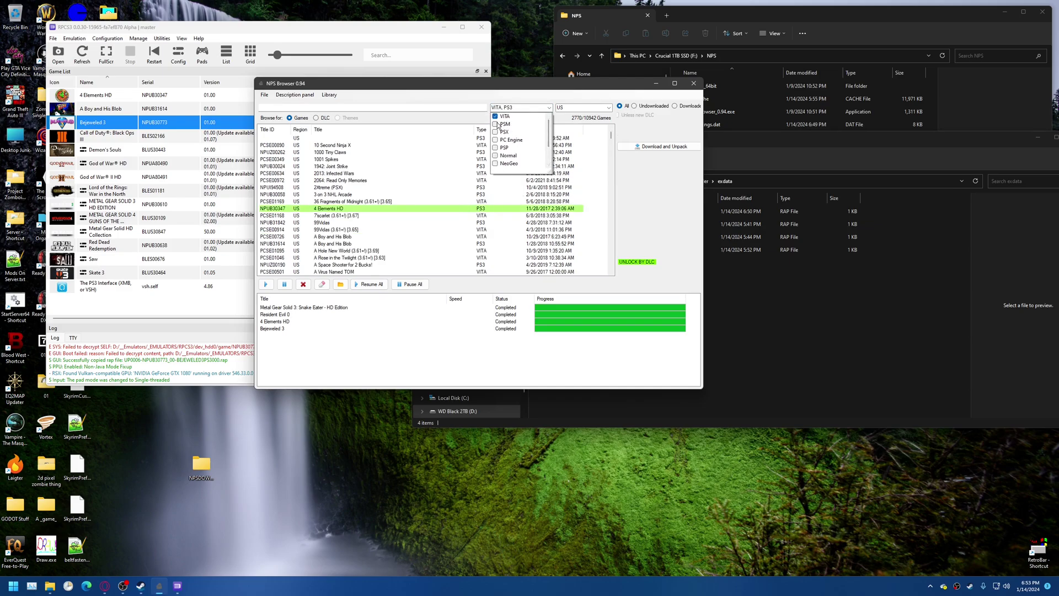
pyautogui.click(495, 117)
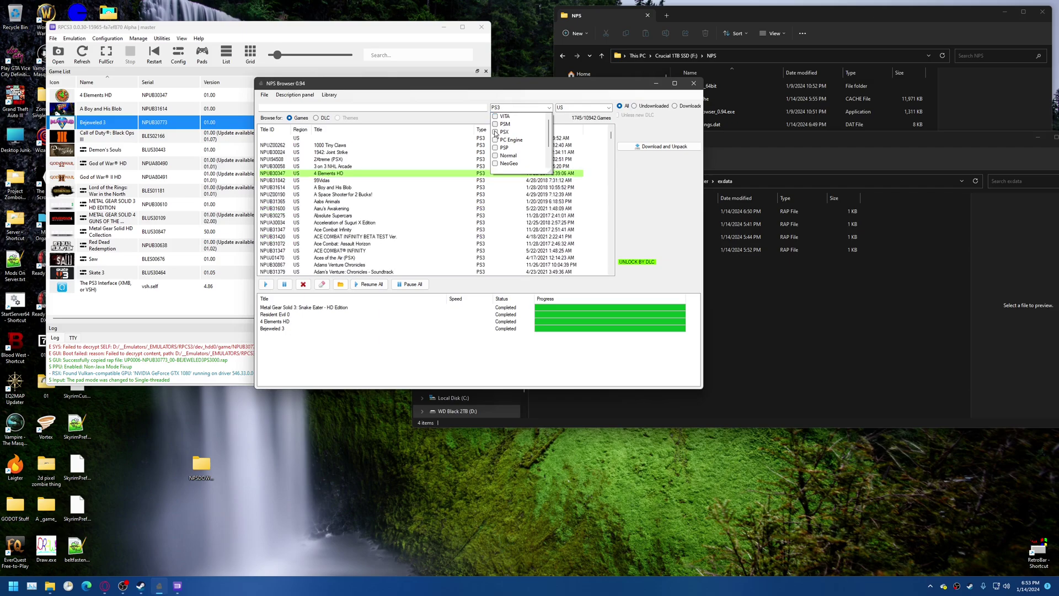
pyautogui.click(495, 133)
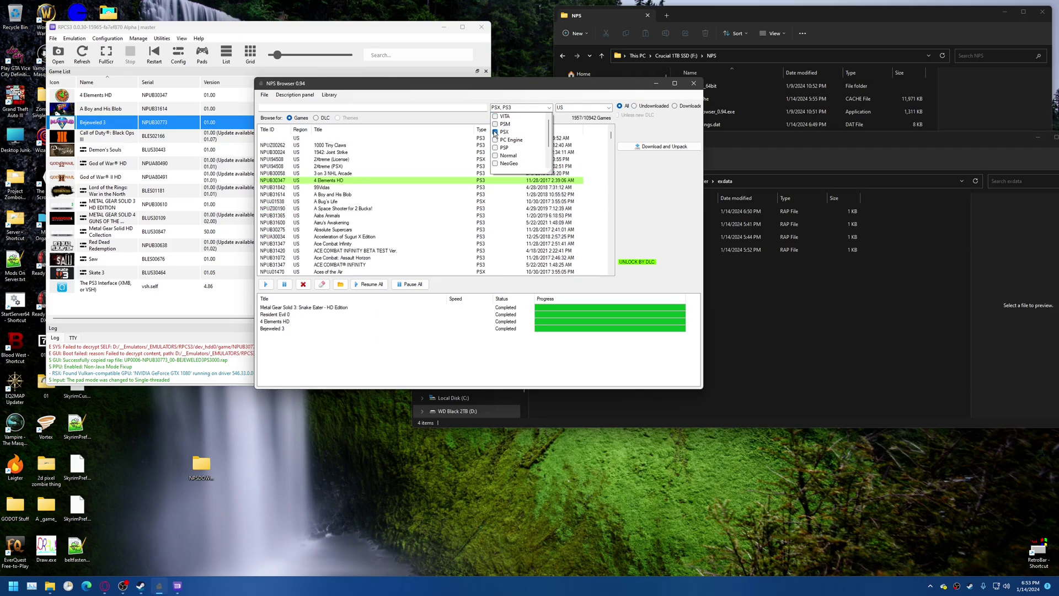
pyautogui.click(495, 132)
pyautogui.click(562, 110)
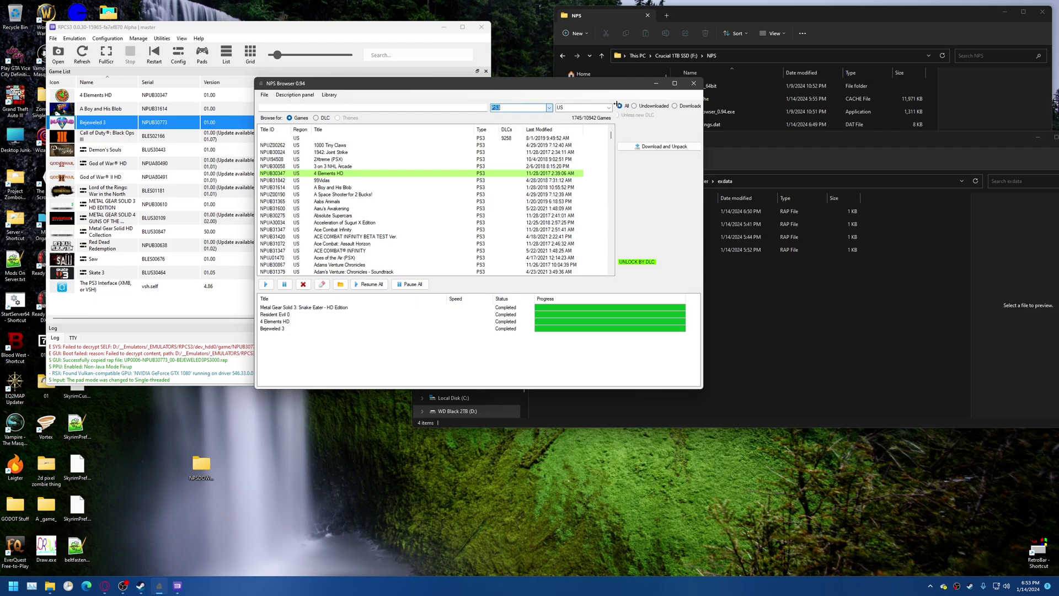
# - Check the region options for the games list and reposition the NPS Browser window
pyautogui.click(609, 108)
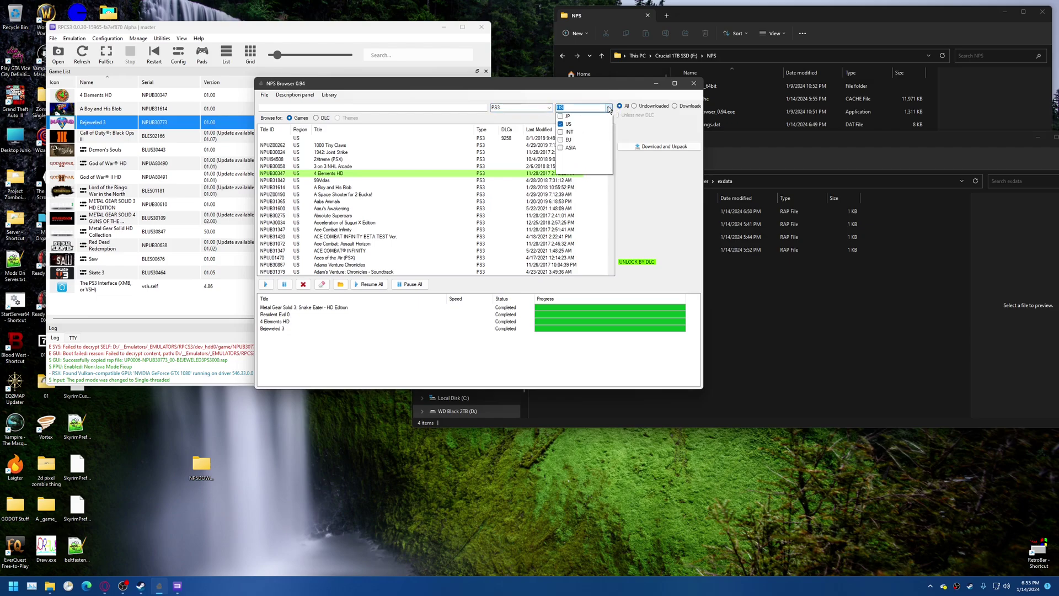
pyautogui.click(579, 88)
pyautogui.moveTo(579, 88); pyautogui.dragTo(675, 105)
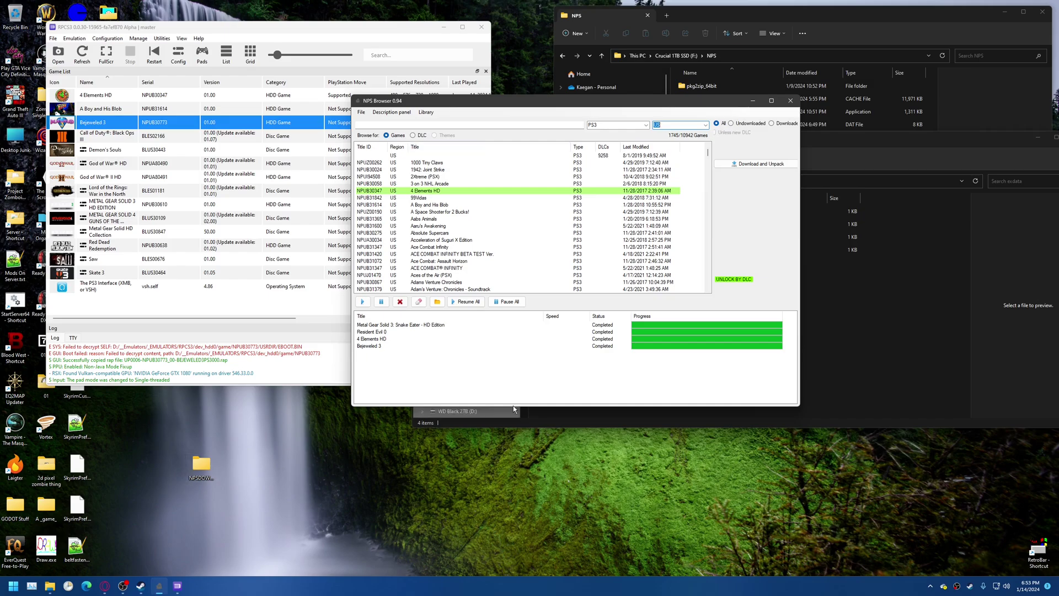
pyautogui.moveTo(473, 107); pyautogui.dragTo(450, 89)
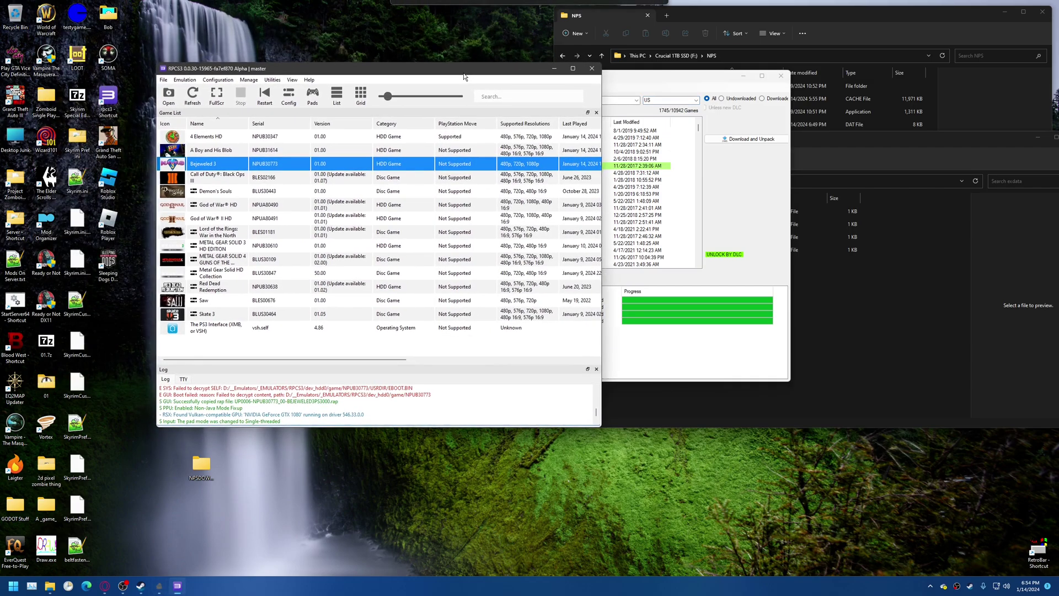
# - Close RPCS3, NPS Browser and the exdata and NPS File Explorer windows to clear the desktop
pyautogui.moveTo(463, 76); pyautogui.dragTo(383, 32)
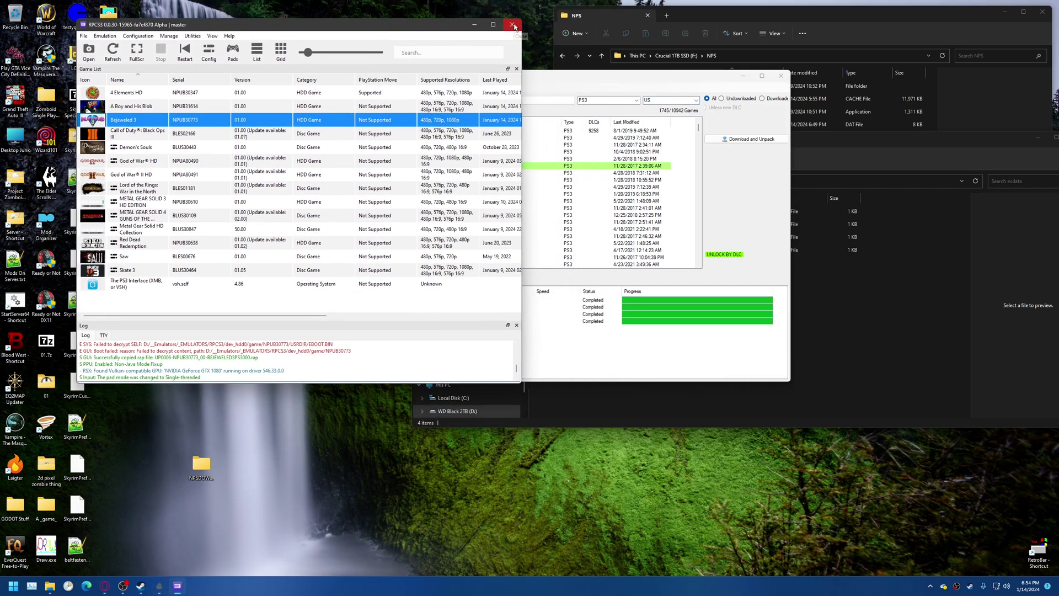
pyautogui.click(513, 25)
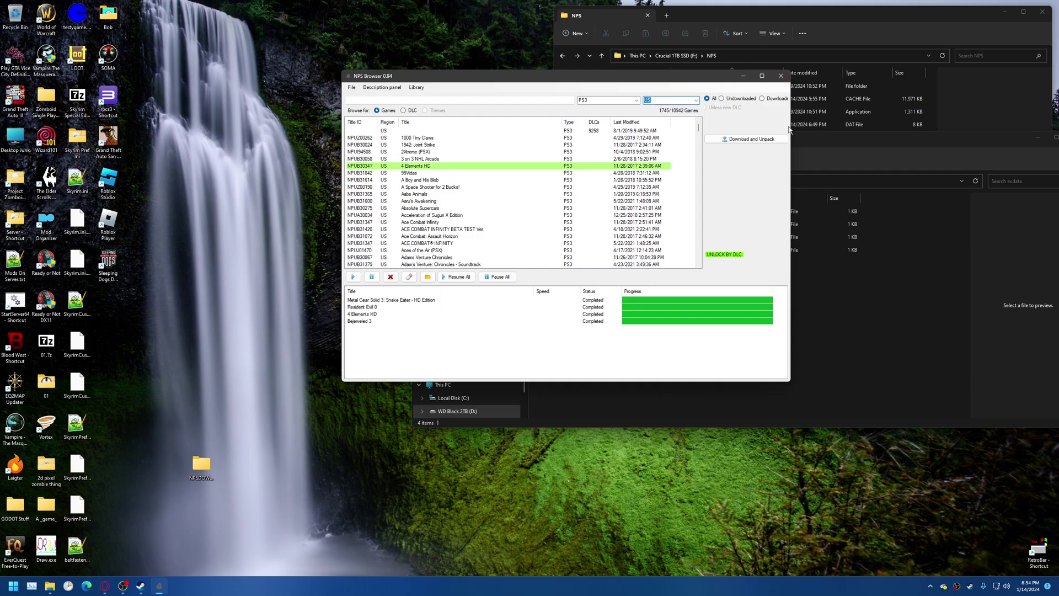
pyautogui.click(781, 75)
pyautogui.moveTo(927, 142); pyautogui.dragTo(733, 102)
pyautogui.click(867, 101)
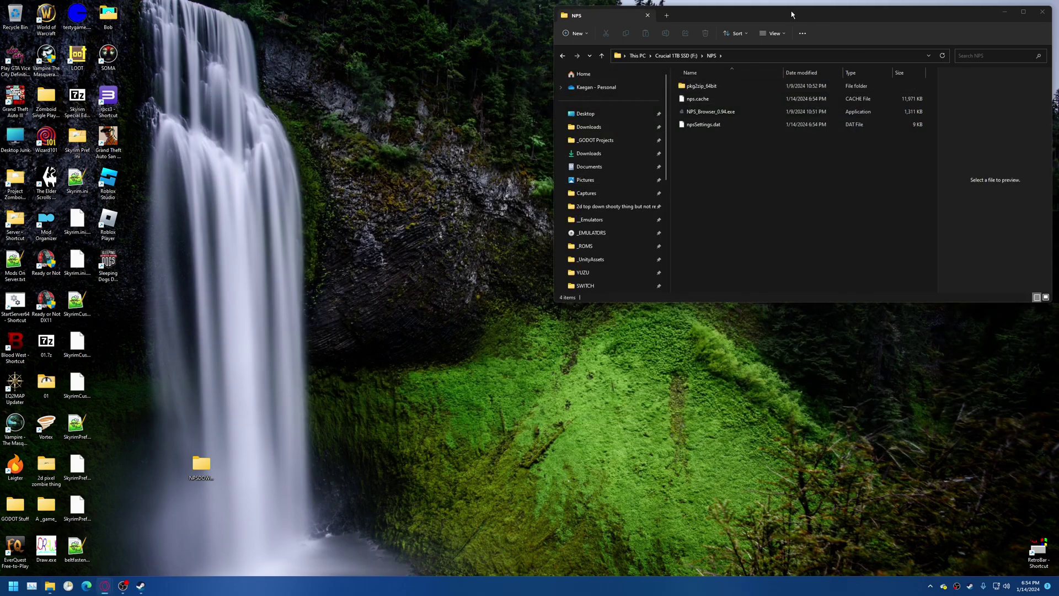
pyautogui.moveTo(792, 14); pyautogui.dragTo(473, 78)
pyautogui.click(726, 75)
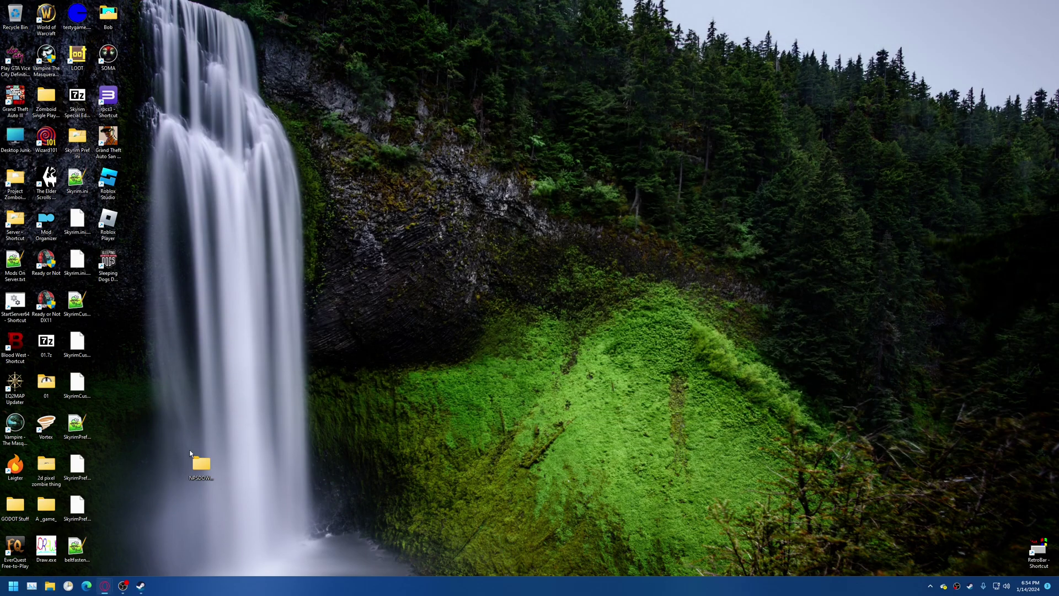
# - Move the NPSDOWNLOADANDUNPACKDIR folder from the desktop to the Recycle Bin
pyautogui.moveTo(201, 463); pyautogui.dragTo(110, 304)
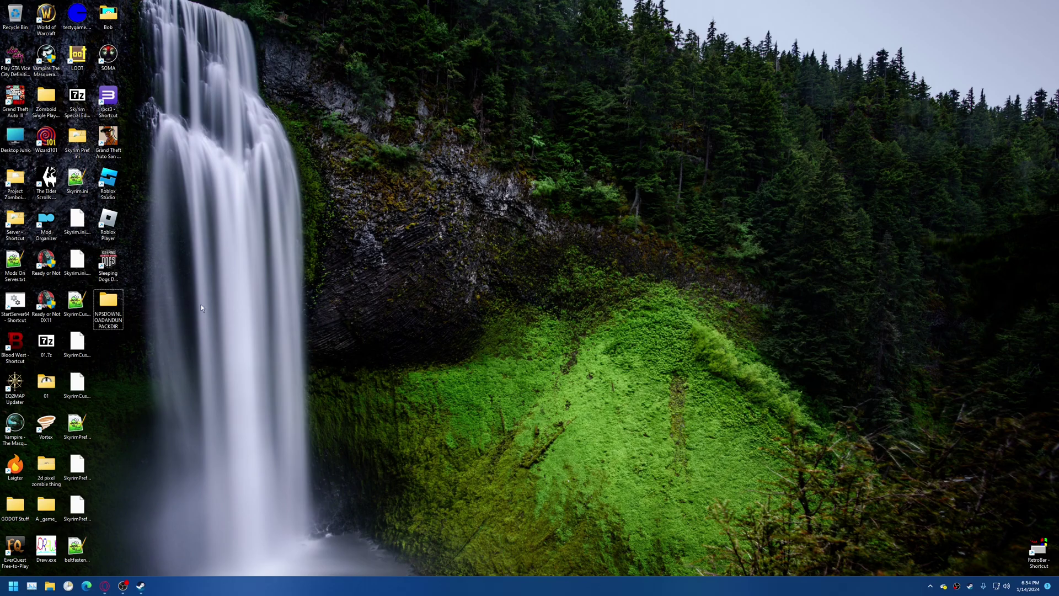
pyautogui.moveTo(124, 328); pyautogui.dragTo(15, 17)
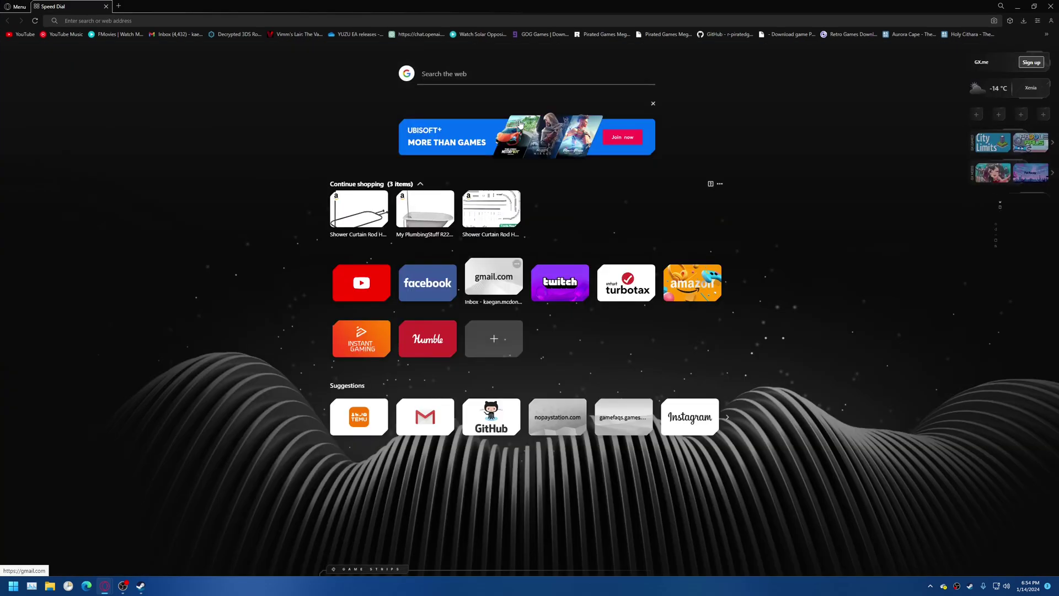
# - Switch to the web browser, search for nopaystation and open the NoPayStation v3 site
pyautogui.write('nopaystation')
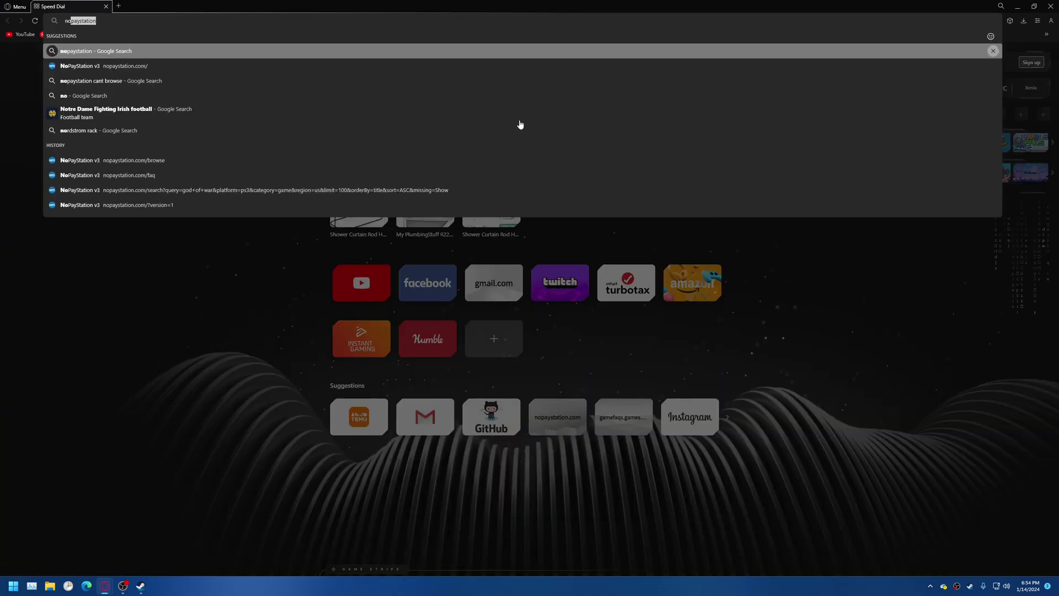
pyautogui.press('Return')
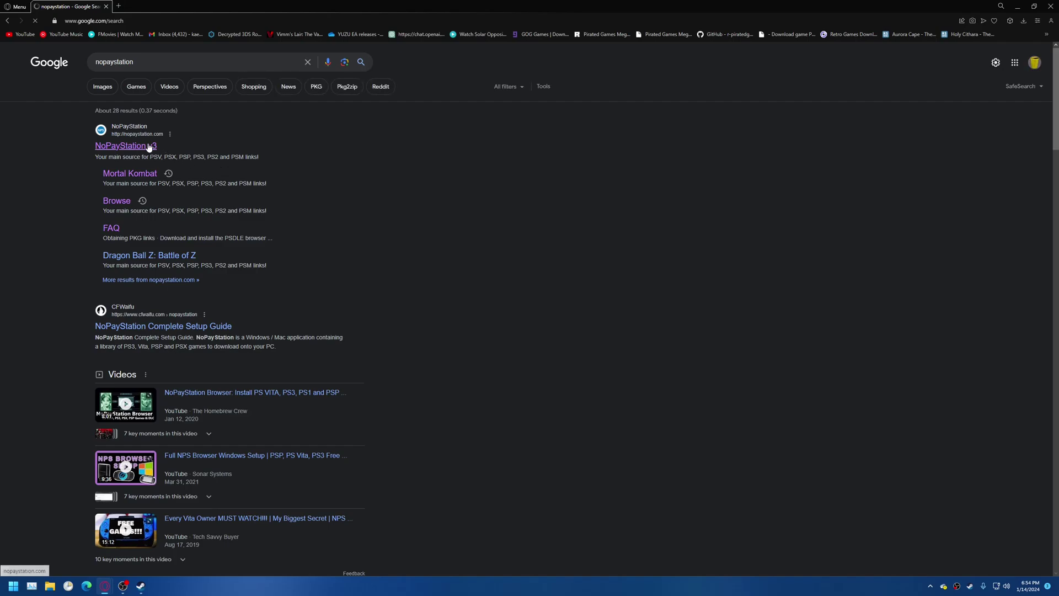
pyautogui.click(147, 147)
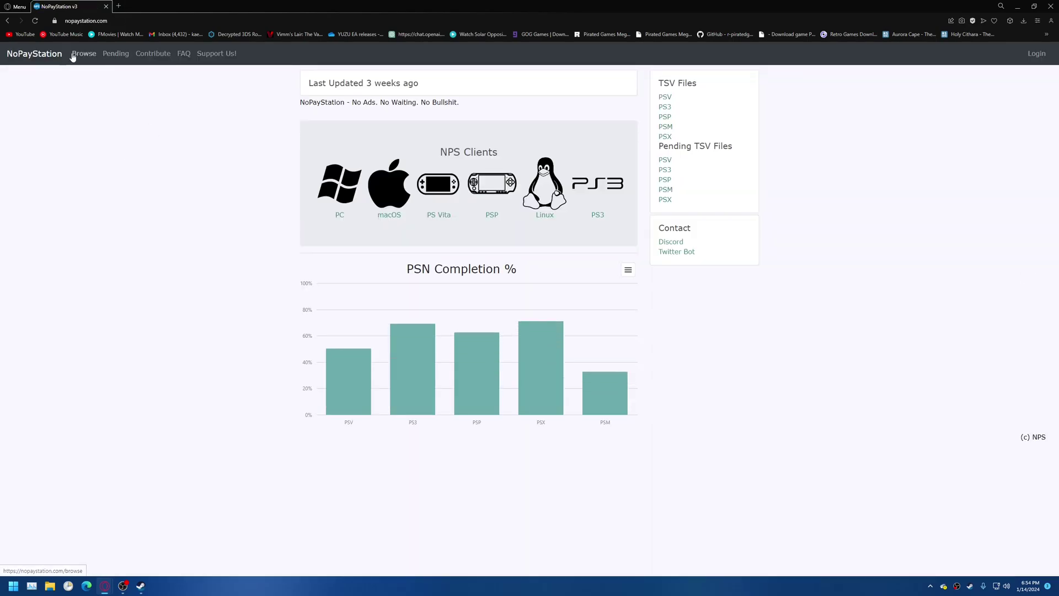
# - Try to open NoPayStation's Browse page and its search page by address, and reload the site
pyautogui.click(83, 58)
pyautogui.doubleClick(131, 22)
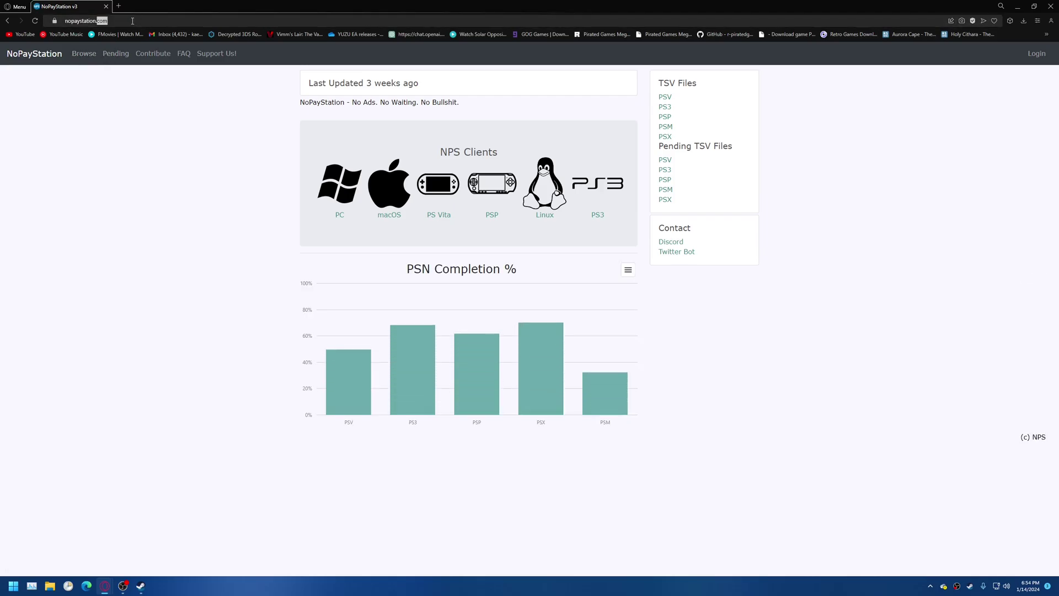
pyautogui.write('/s')
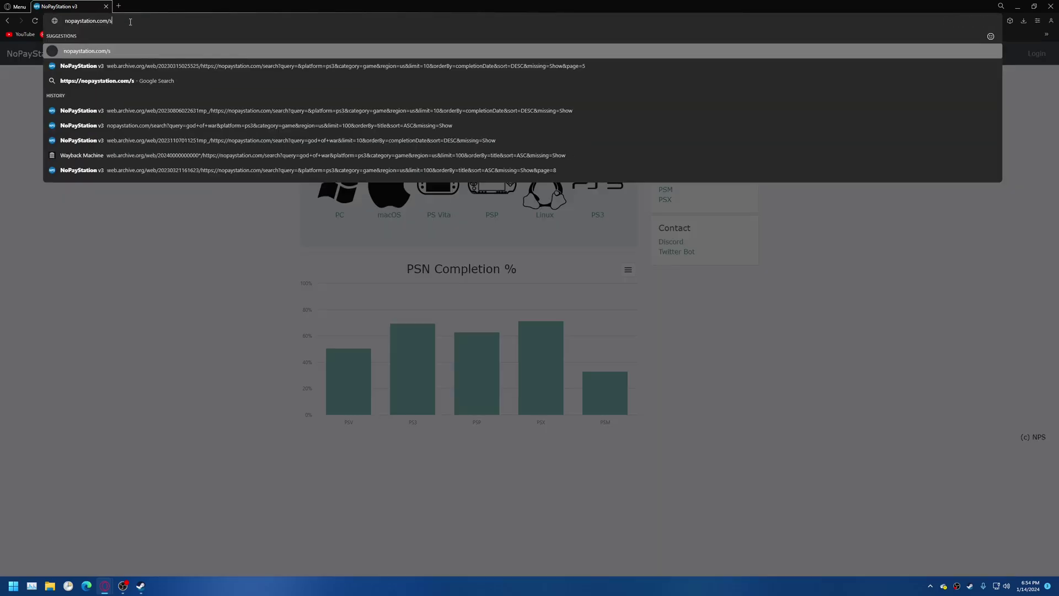
pyautogui.write('easrrch')
pyautogui.press('Return')
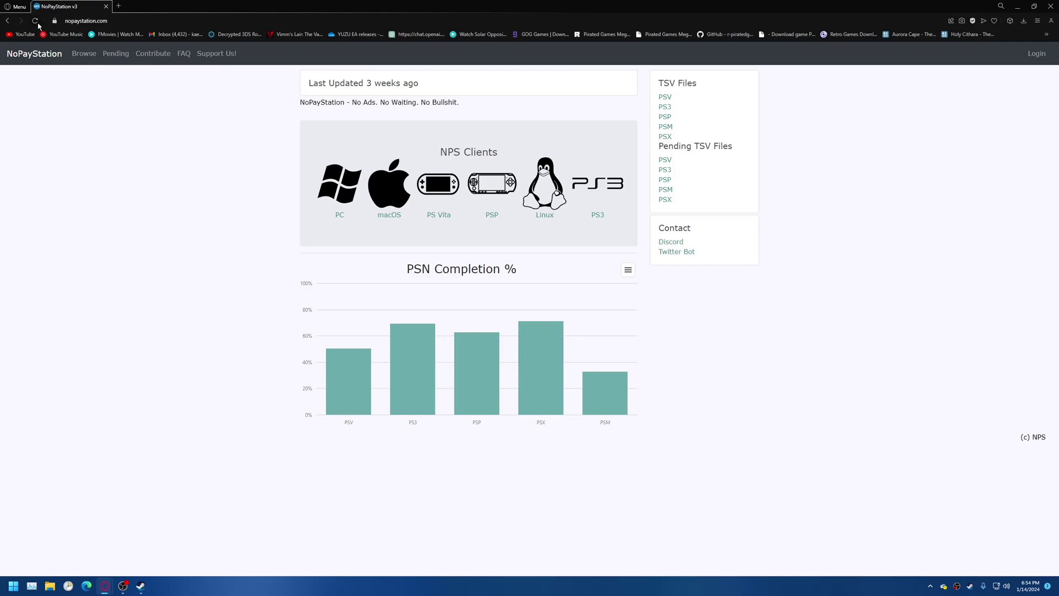
pyautogui.click(32, 23)
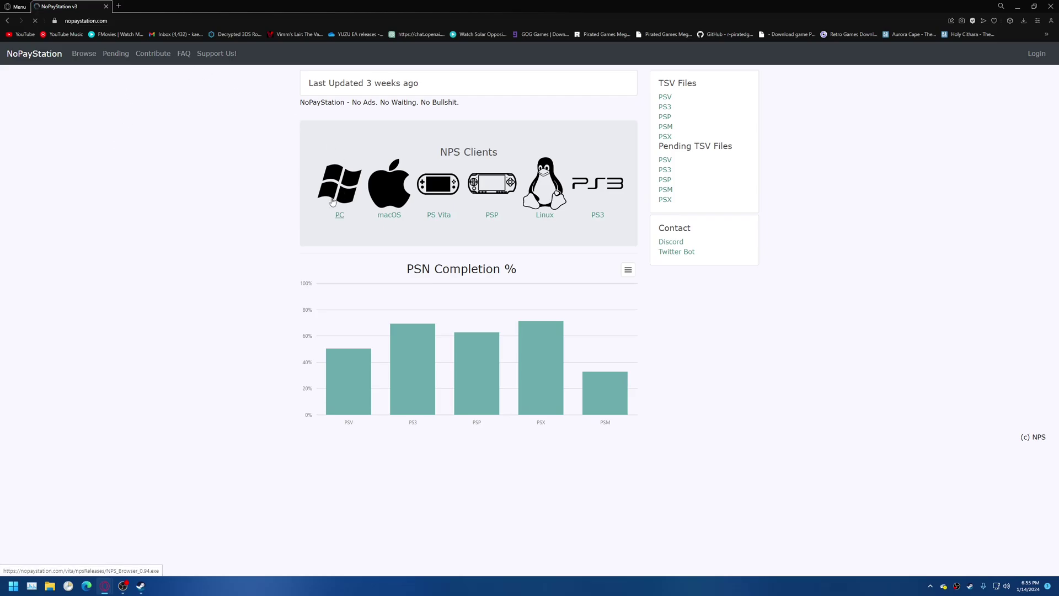
# - Start downloading the PC version of NPS Browser from the NPS Clients section and cancel saving the file
pyautogui.click(332, 200)
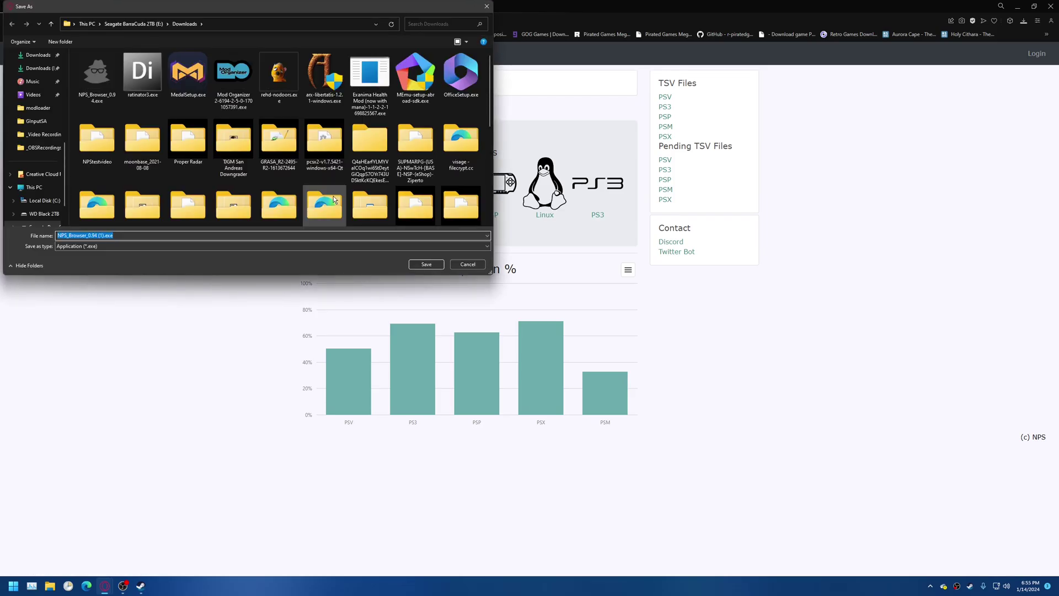
pyautogui.click(487, 6)
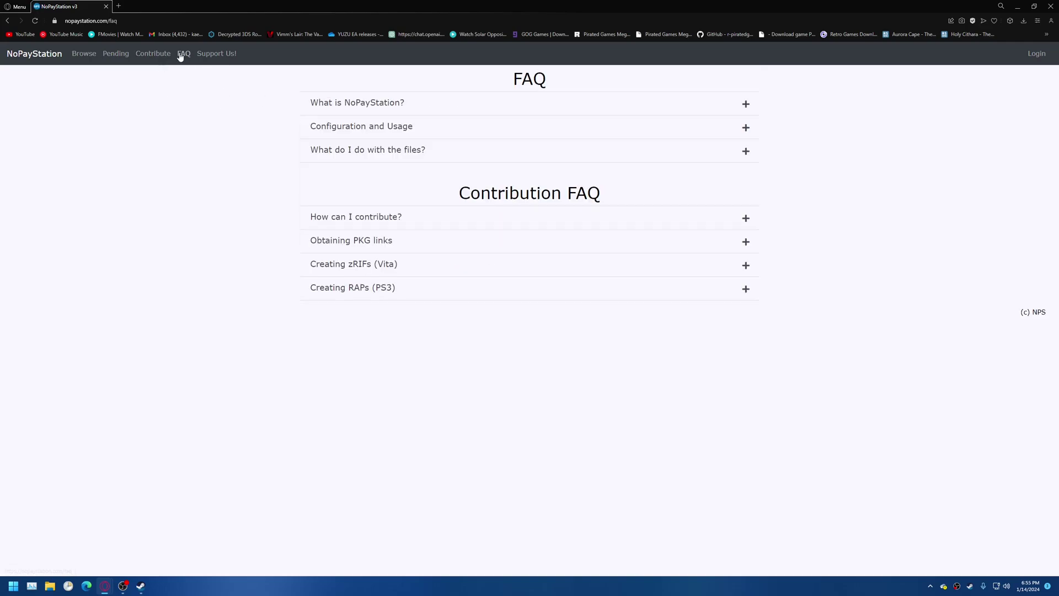
# - Expand the Configuration and Usage section of the NoPayStation FAQ and follow its pkg2zip link to the GitHub page's Download section
pyautogui.click(349, 128)
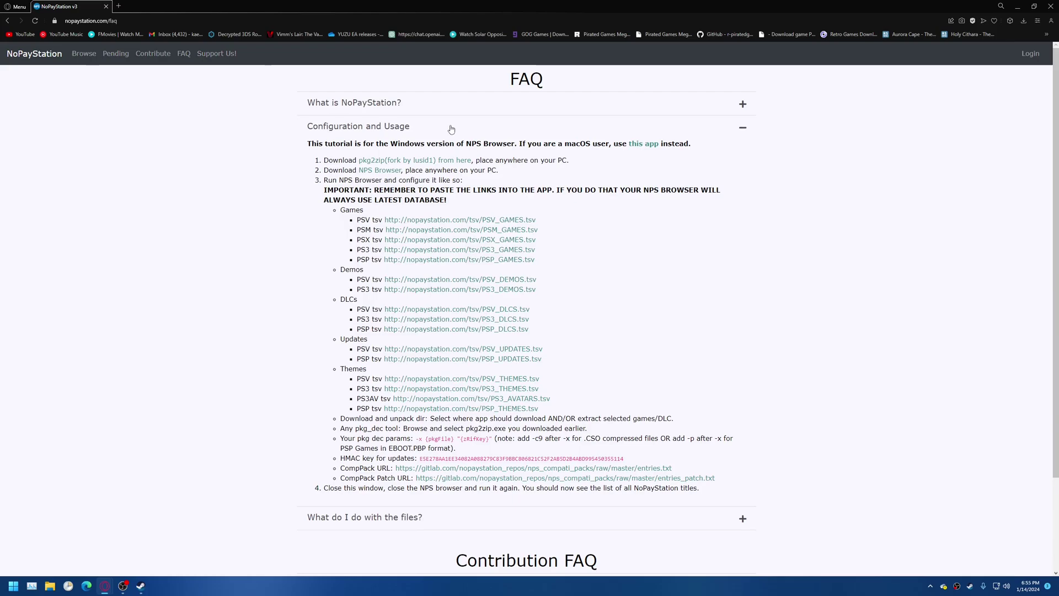
pyautogui.click(372, 164)
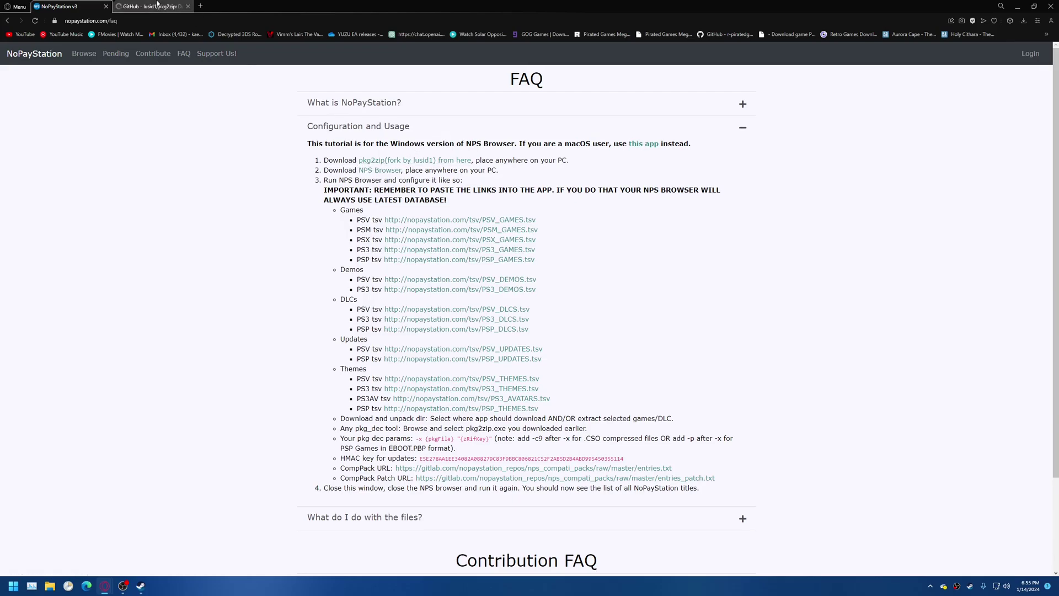
pyautogui.scroll(-15, 197, 320)
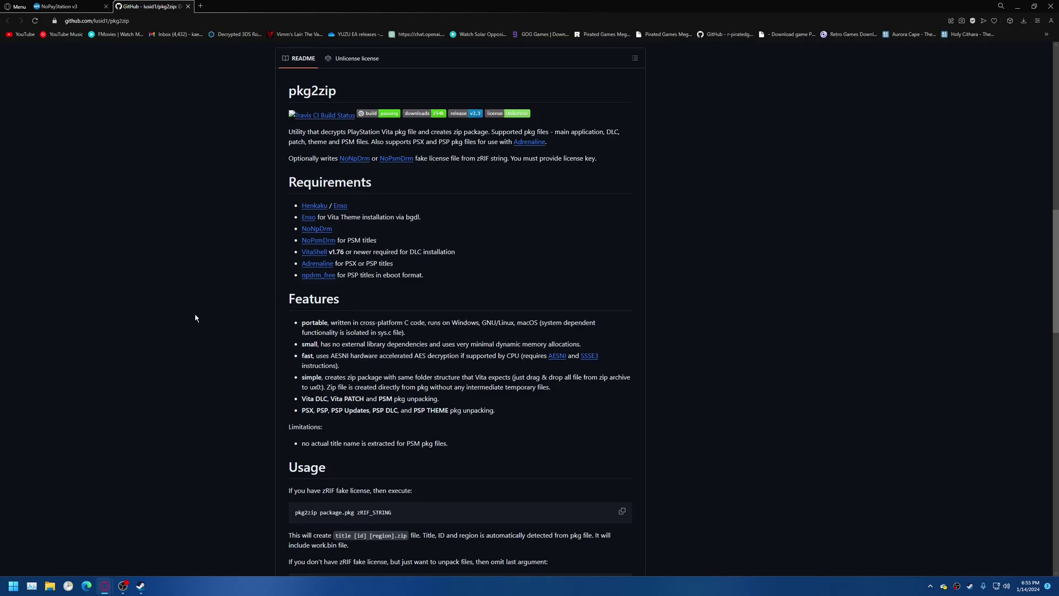
pyautogui.scroll(-12, 196, 318)
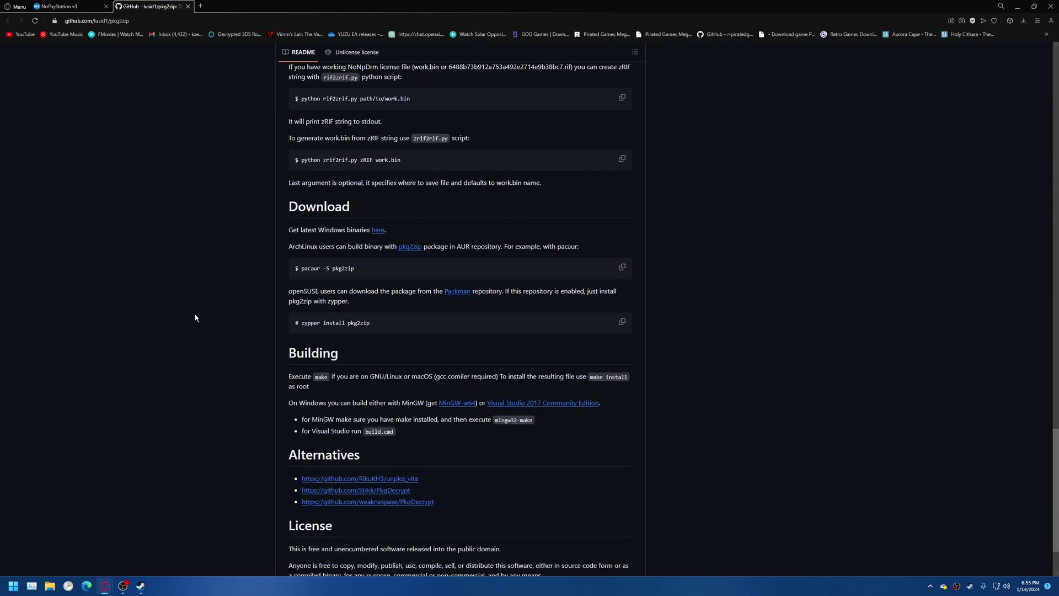
# - Follow the latest Windows binaries link and download pkg2zip_64bit.zip from the pkg2zip v2.3 release, saving it in Downloads
pyautogui.scroll(20, 297, 260)
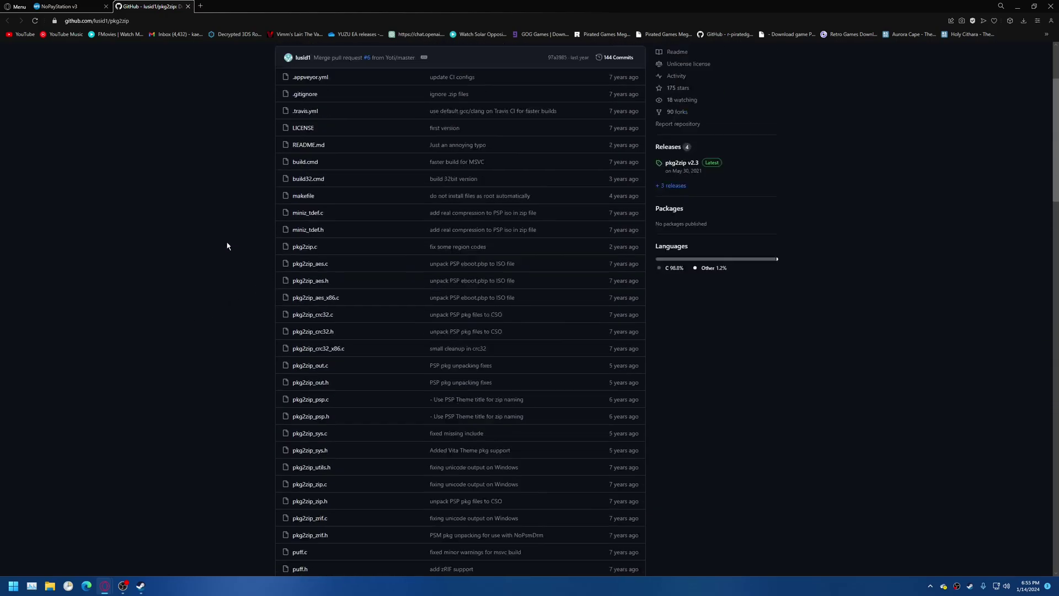
pyautogui.scroll(-18, 235, 247)
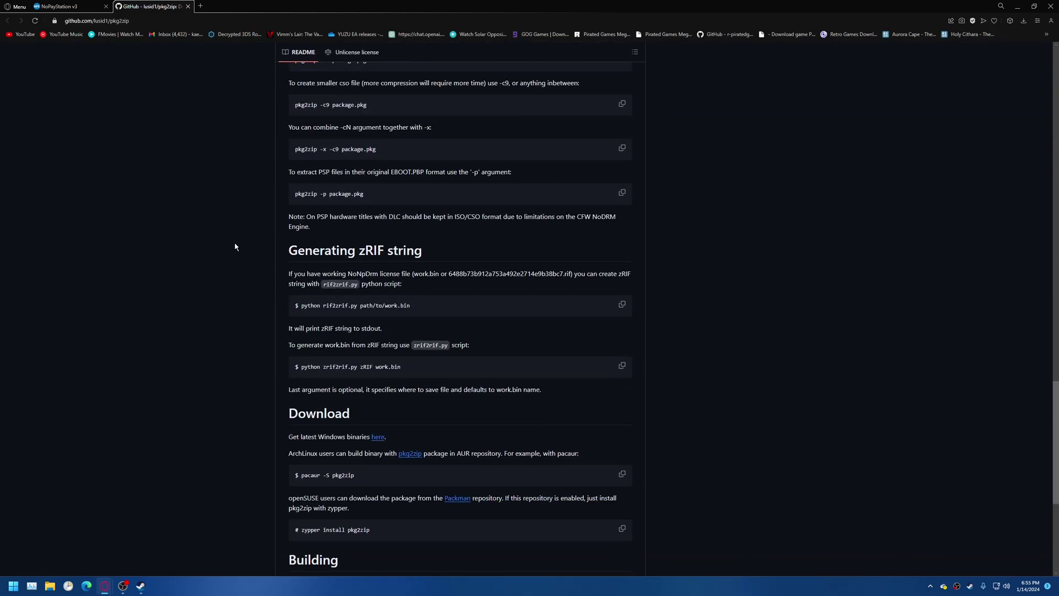
pyautogui.scroll(-3, 235, 246)
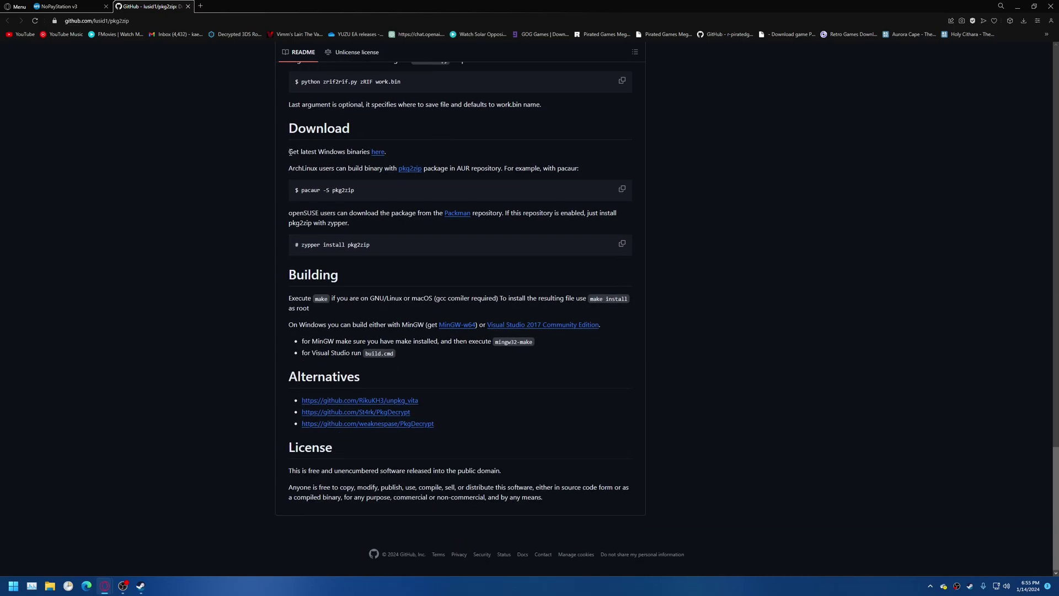
pyautogui.click(378, 153)
pyautogui.click(423, 346)
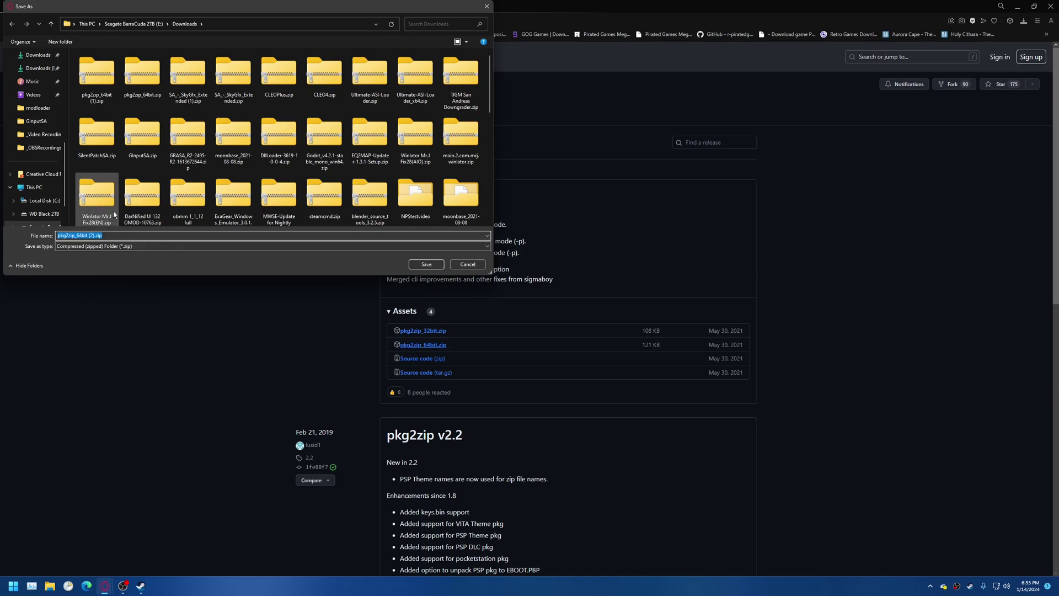
pyautogui.click(425, 263)
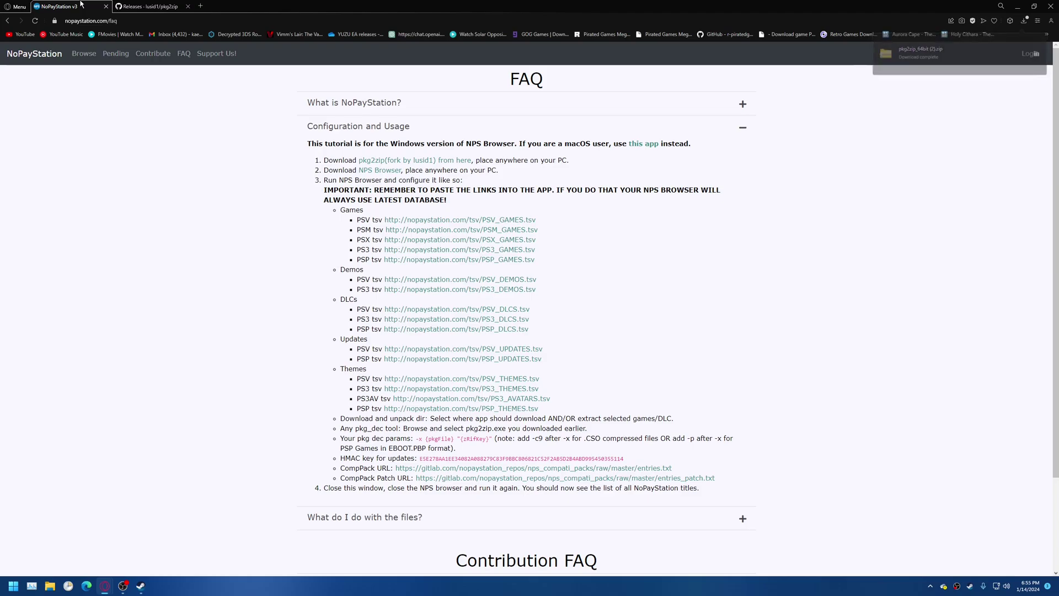
# - Return to the NoPayStation FAQ and download NPS Browser from its setup instructions, saving the executable in Downloads
pyautogui.click(66, 6)
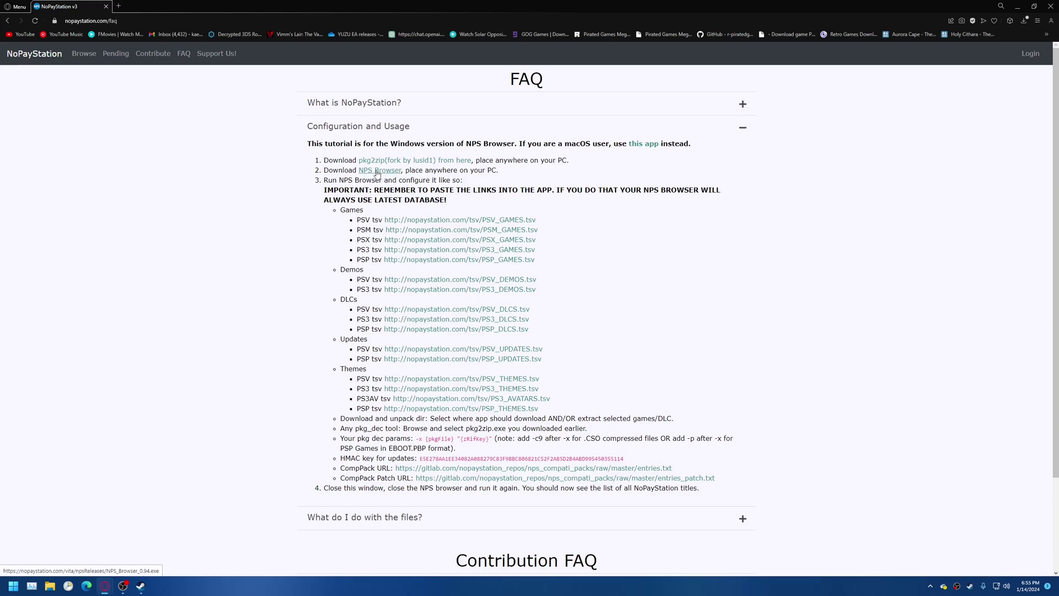
pyautogui.click(378, 171)
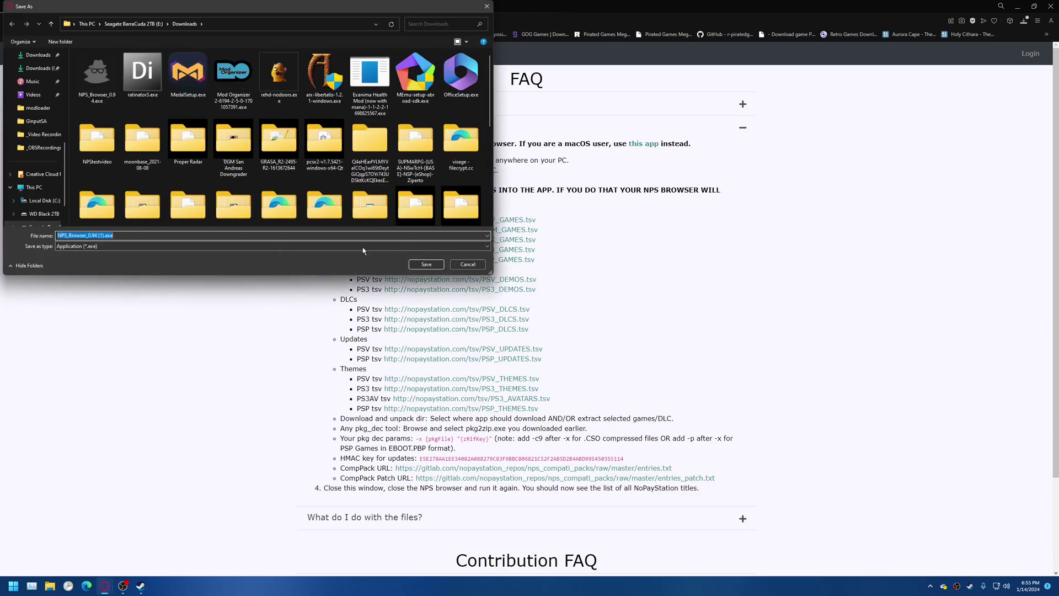
pyautogui.click(425, 265)
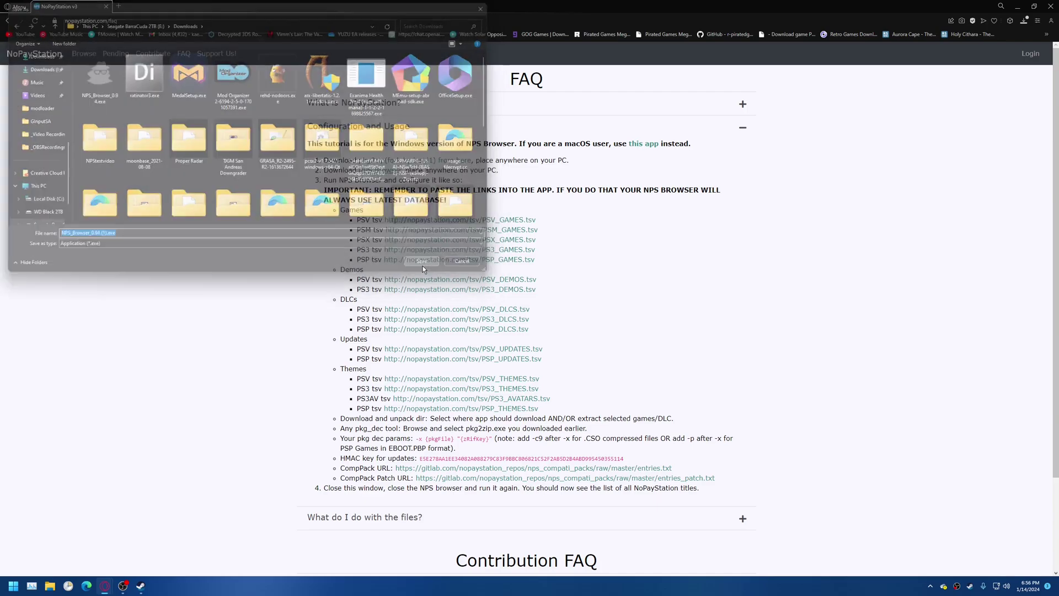
# - Shrink the browser window, create a desktop folder named NPSTUTORIAL, and open it beside the browser
pyautogui.doubleClick(285, 4)
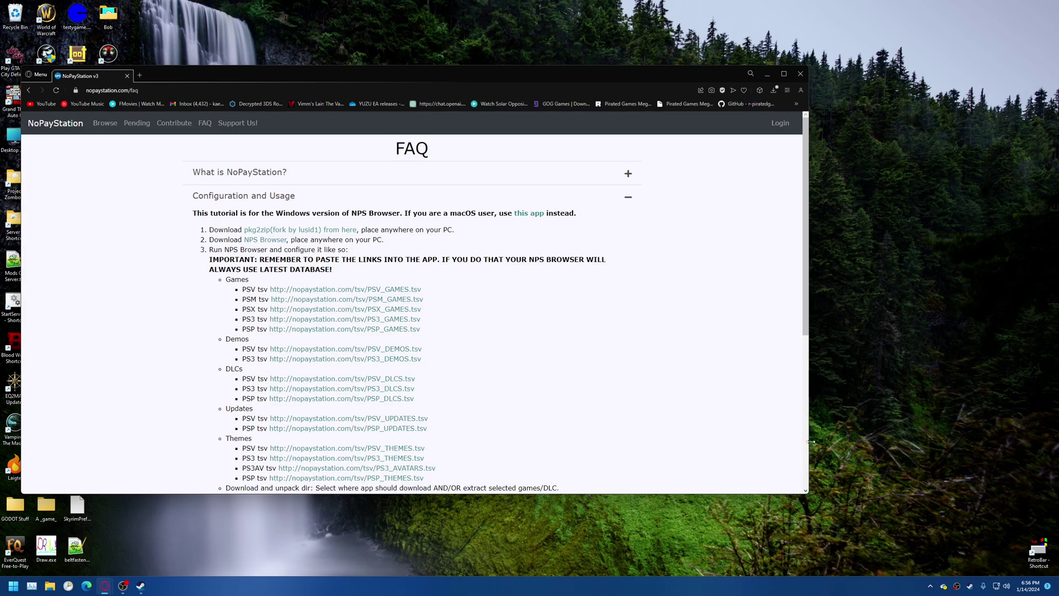
pyautogui.moveTo(811, 441); pyautogui.dragTo(440, 441)
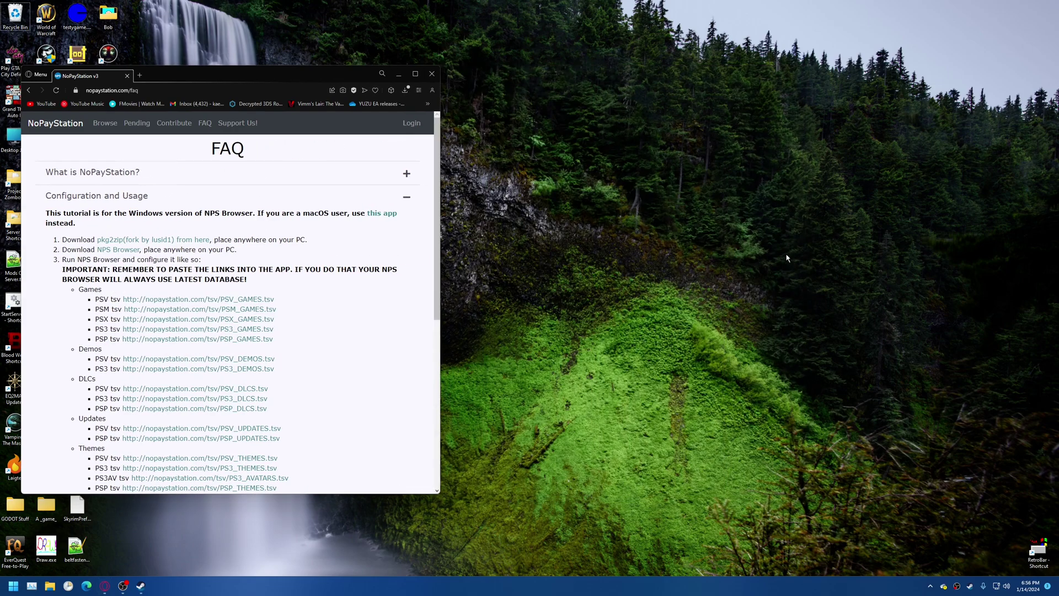
pyautogui.rightClick(760, 129)
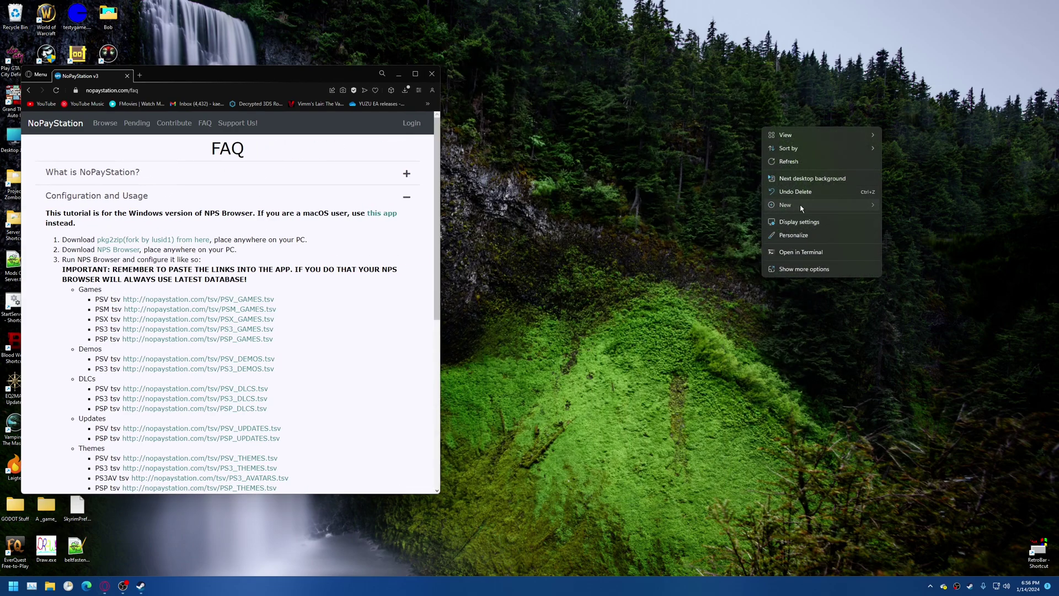
pyautogui.moveTo(800, 204)
pyautogui.click(902, 209)
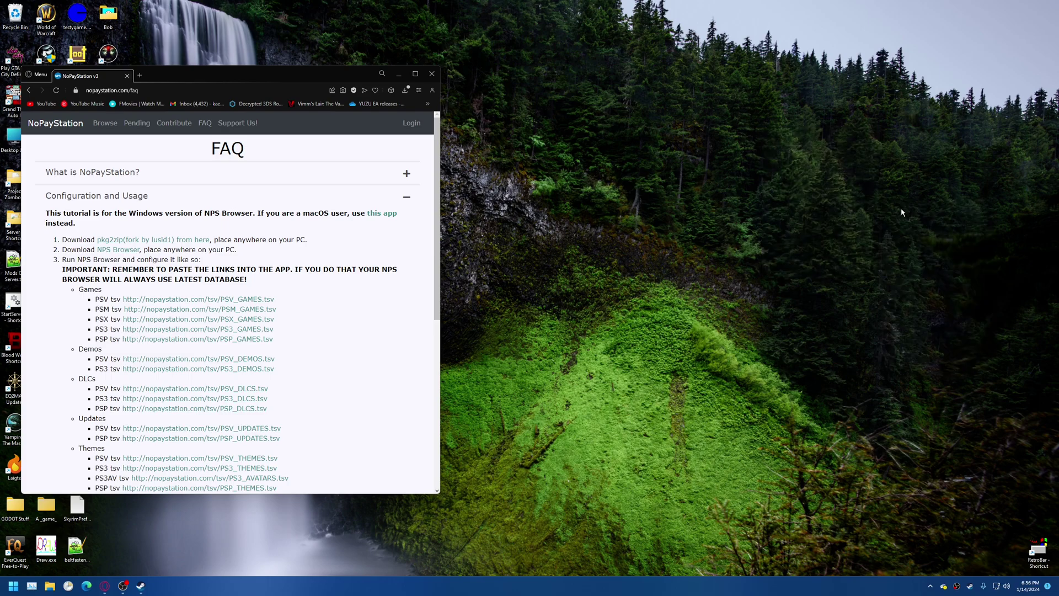
pyautogui.write('NPSTUTORIAL')
pyautogui.press('Return')
pyautogui.press('Return')
pyautogui.moveTo(486, 73); pyautogui.dragTo(776, 73)
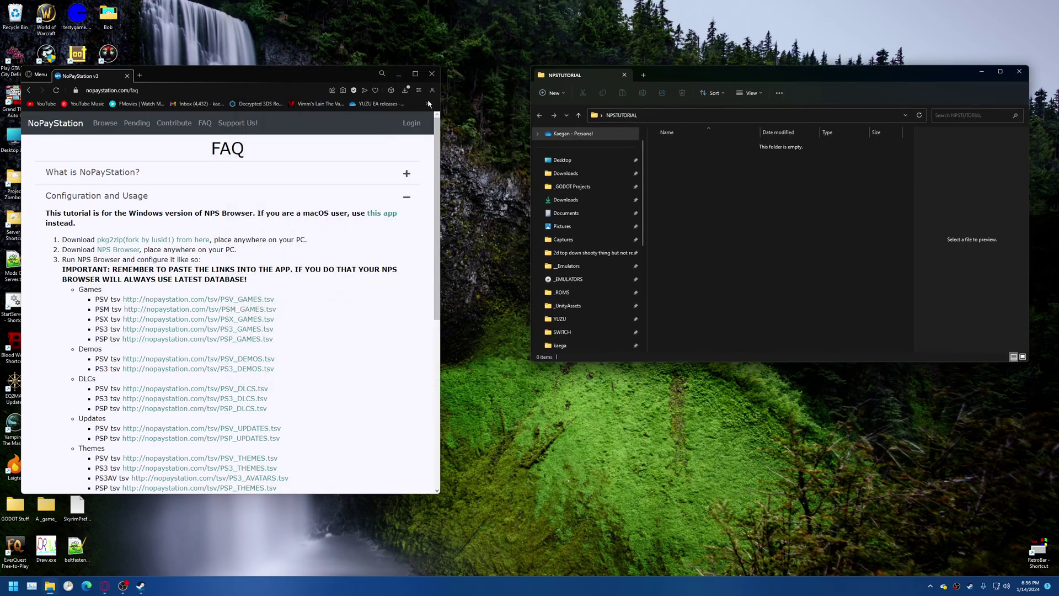
# - Show the downloaded NPS Browser file in its folder and copy NPS_Browser_0.94.exe into the NPSTUTORIAL folder
pyautogui.click(405, 90)
pyautogui.click(419, 144)
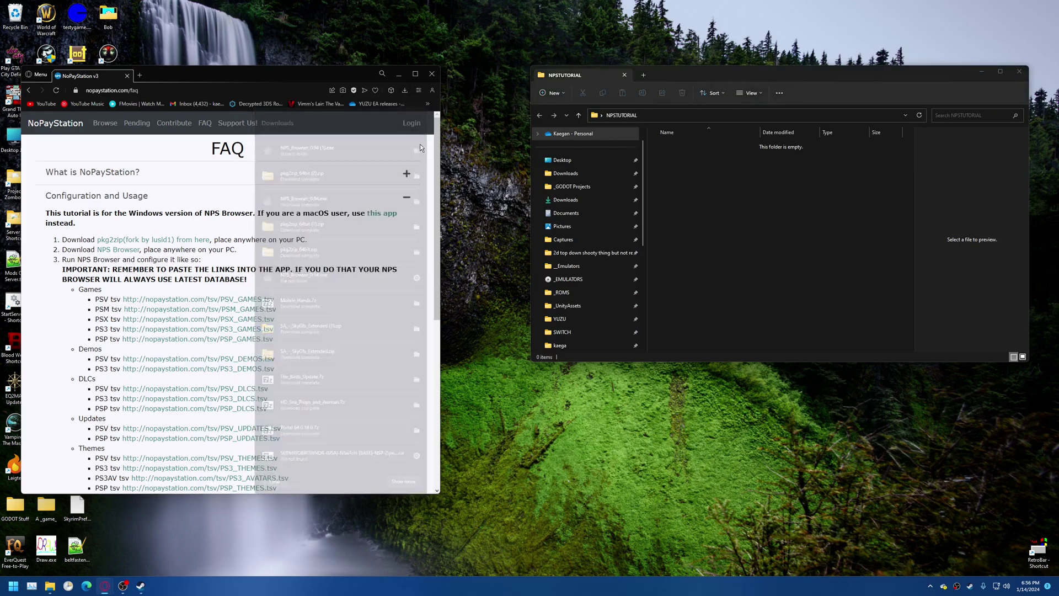
pyautogui.moveTo(266, 87); pyautogui.dragTo(160, 87)
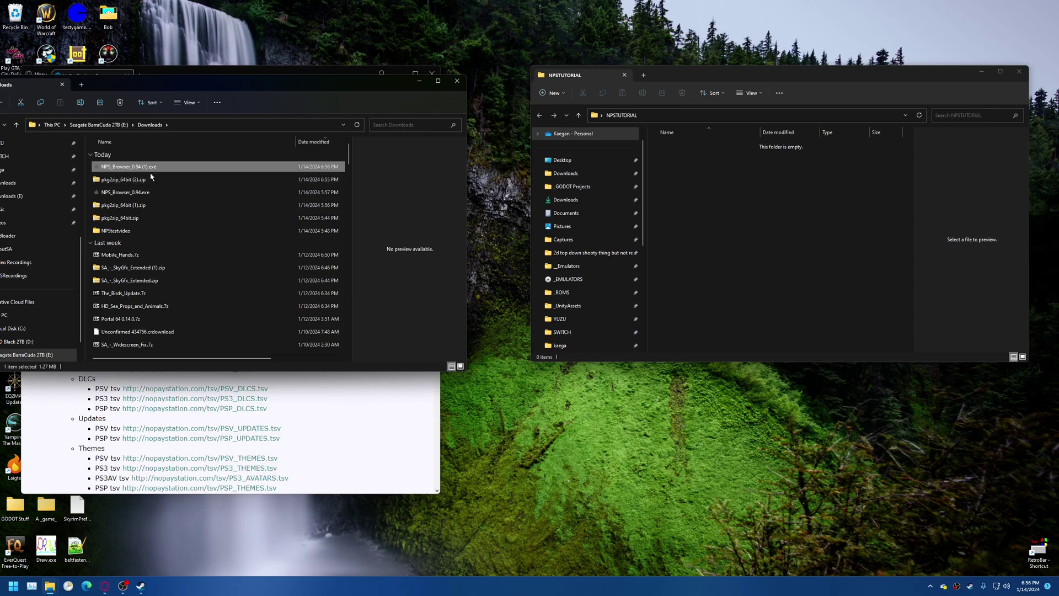
pyautogui.click(139, 195)
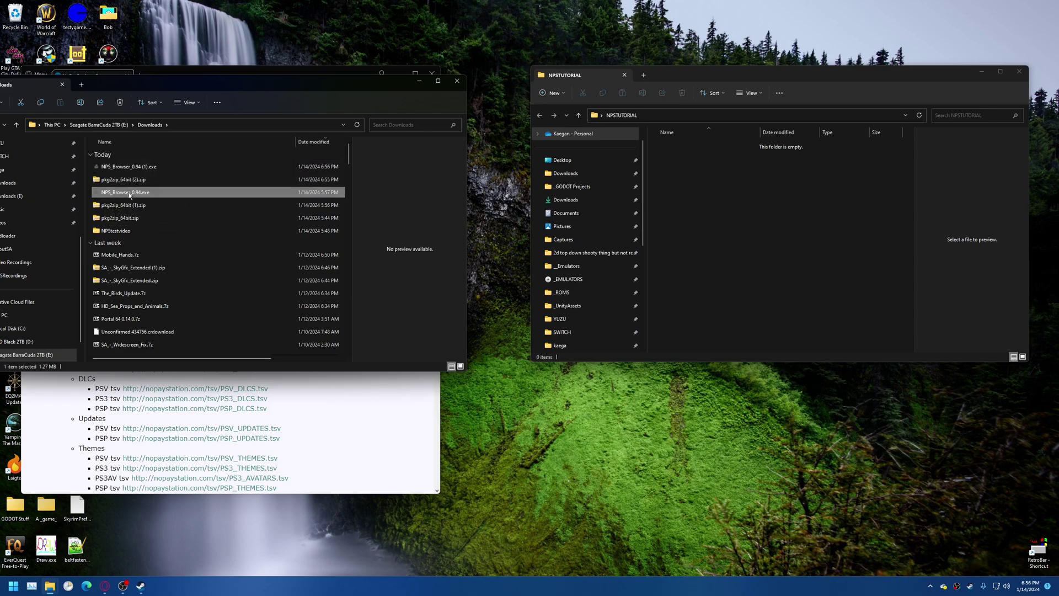
pyautogui.moveTo(129, 194); pyautogui.dragTo(756, 197)
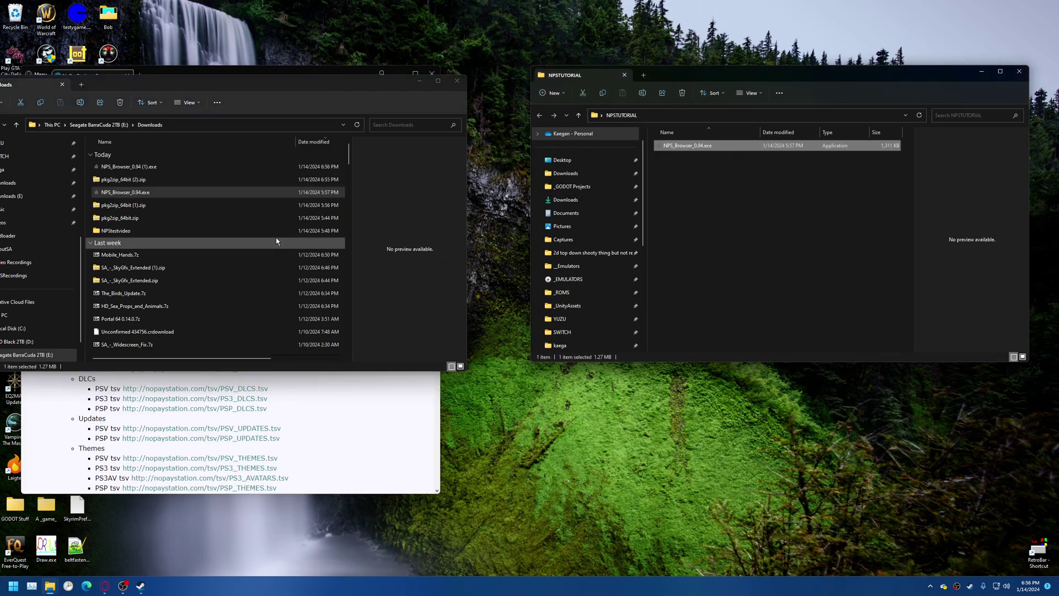
# - Look inside the pkg2zip_64bit (2).zip archive and return to the Downloads folder
pyautogui.click(115, 185)
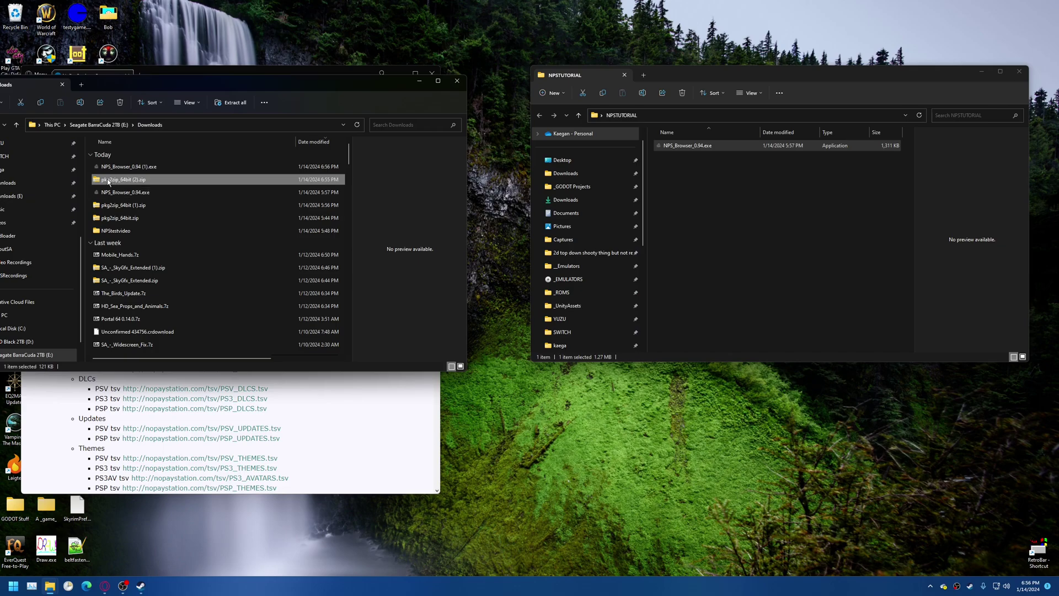
pyautogui.doubleClick(111, 183)
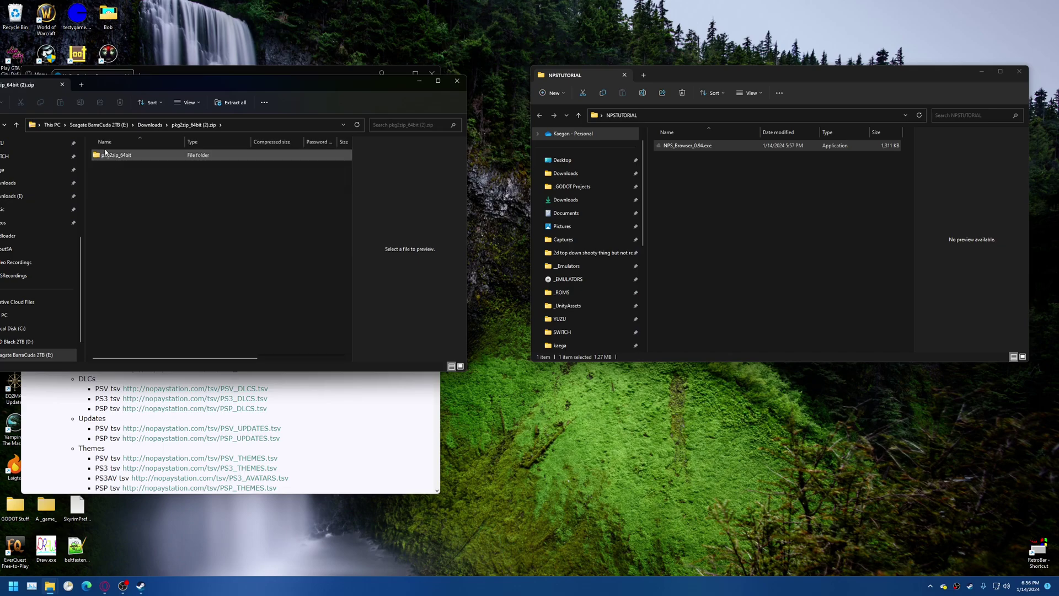
pyautogui.moveTo(154, 82); pyautogui.dragTo(247, 62)
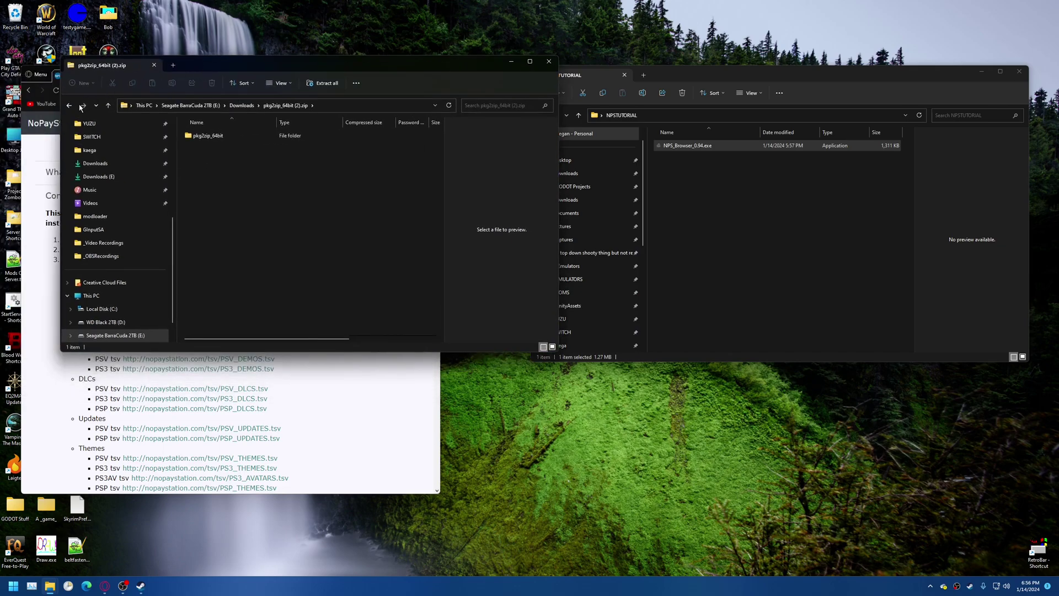
pyautogui.hotkey('alt', 'Left')
# - Examine the extraction options available for pkg2zip_64bit (2).zip, including Extract All and 7-Zip, without extracting it
pyautogui.rightClick(194, 159)
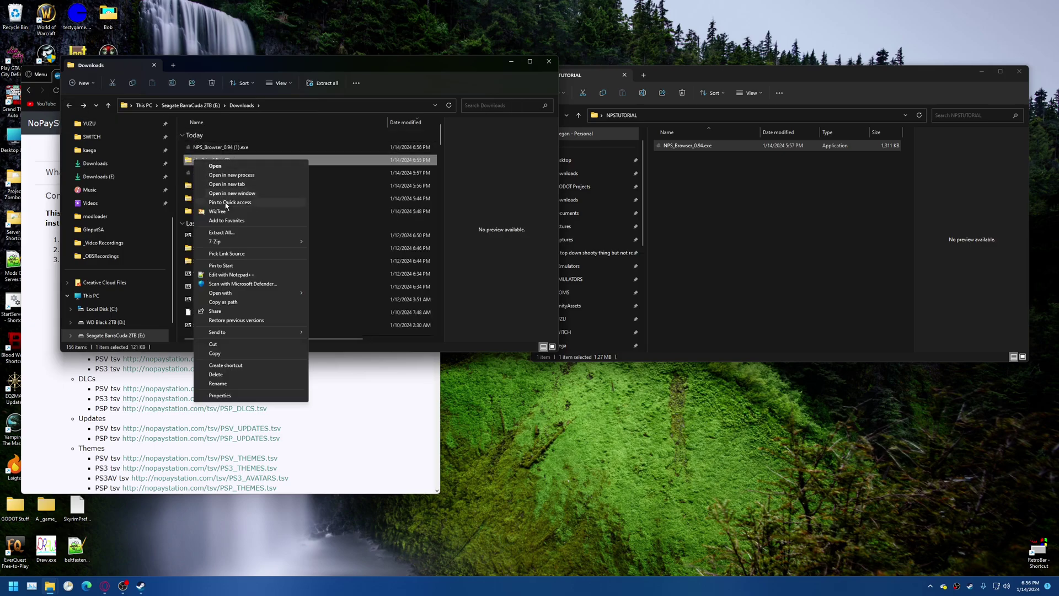
pyautogui.click(209, 165)
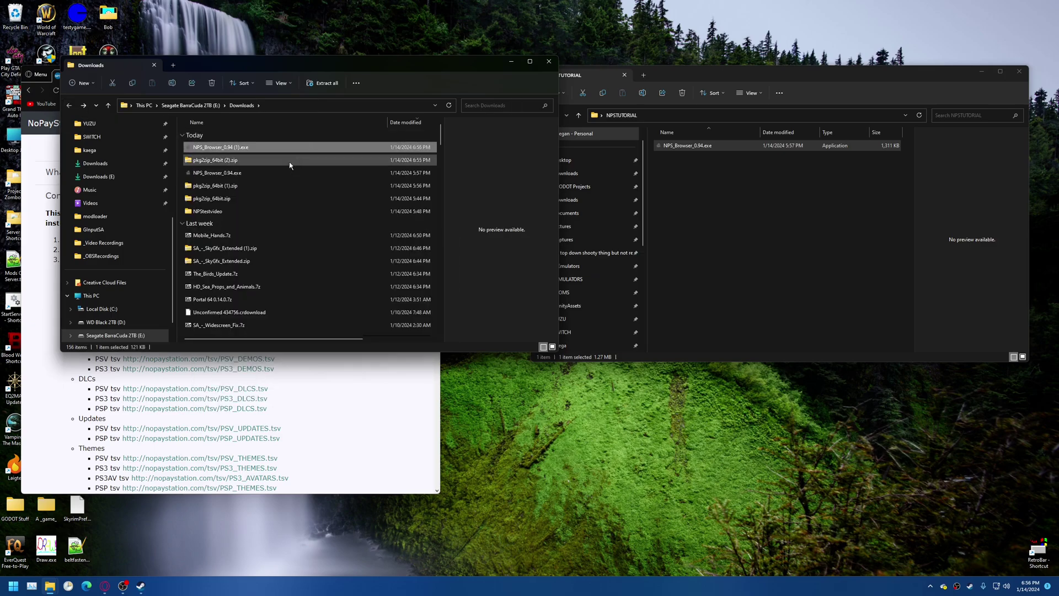
pyautogui.rightClick(209, 164)
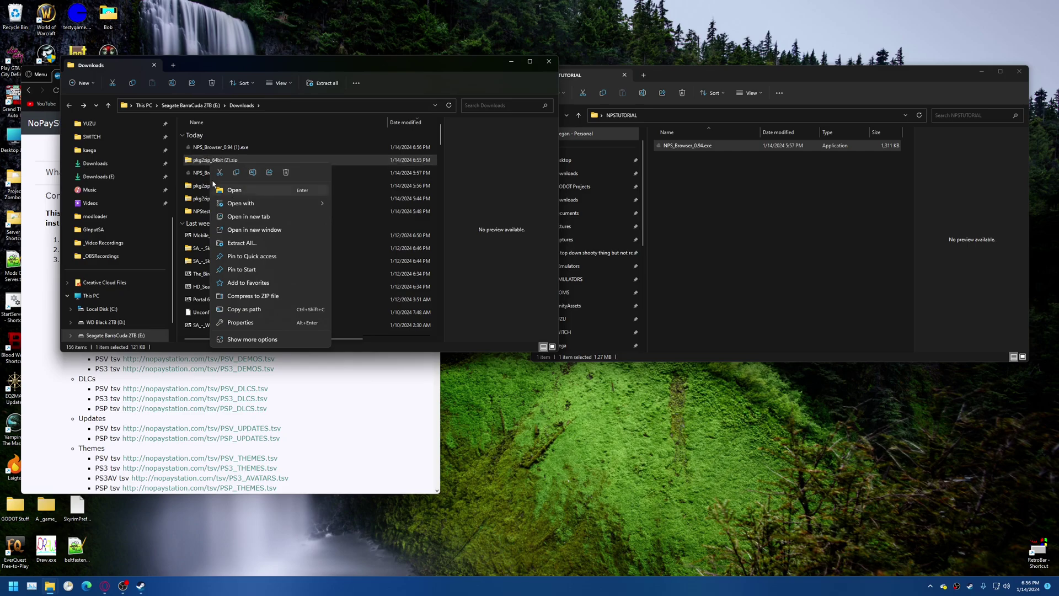
pyautogui.click(196, 160)
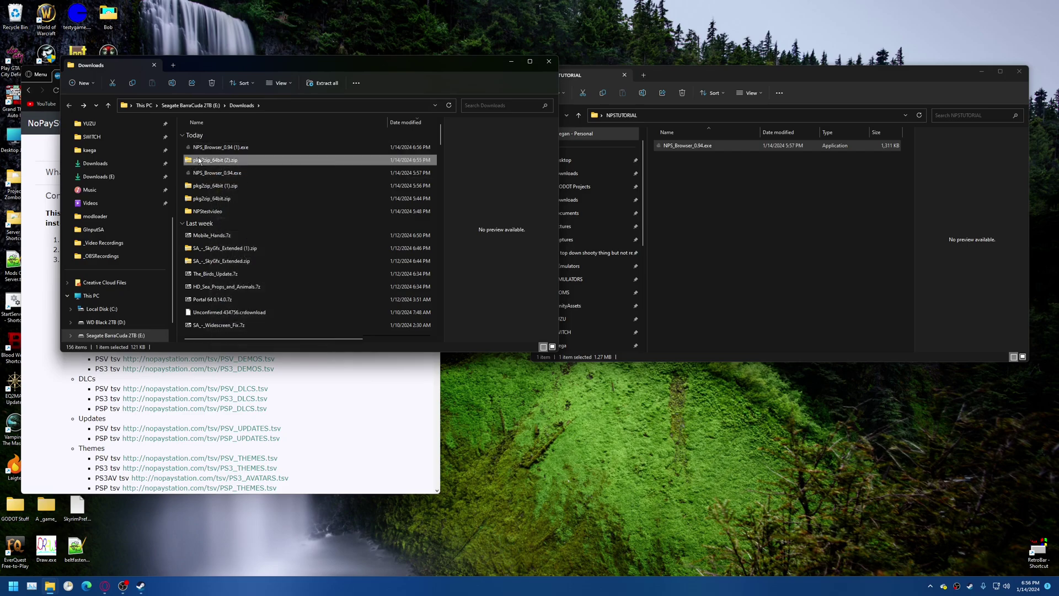
pyautogui.rightClick(190, 160)
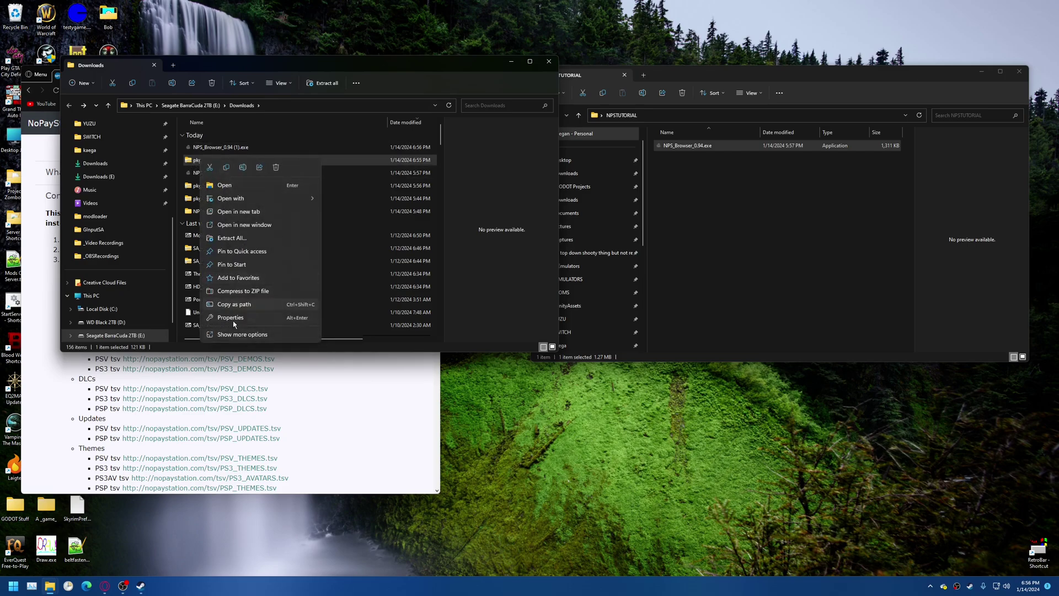
pyautogui.click(243, 334)
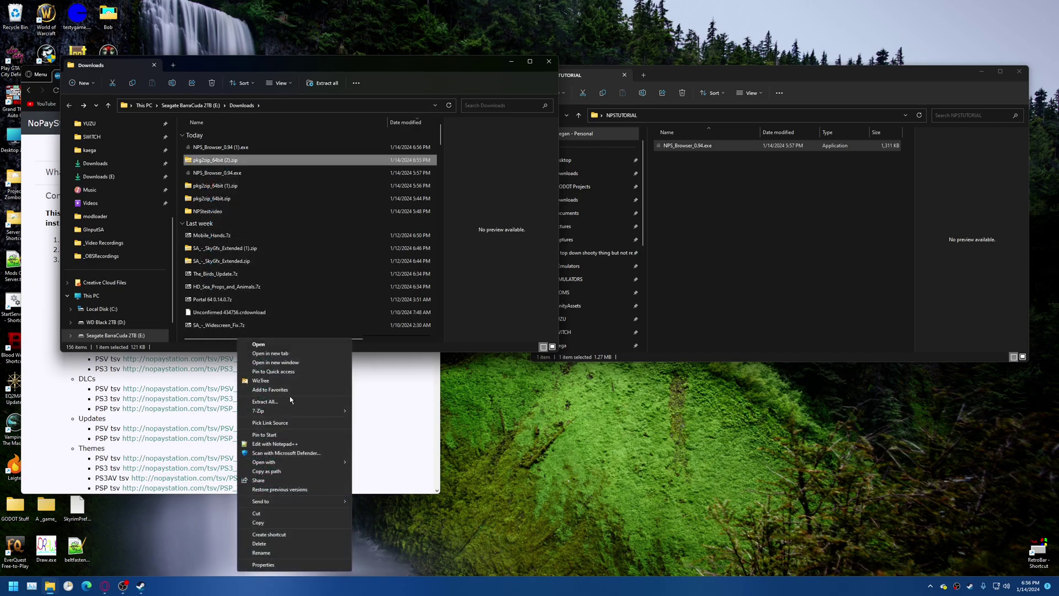
pyautogui.press('Escape')
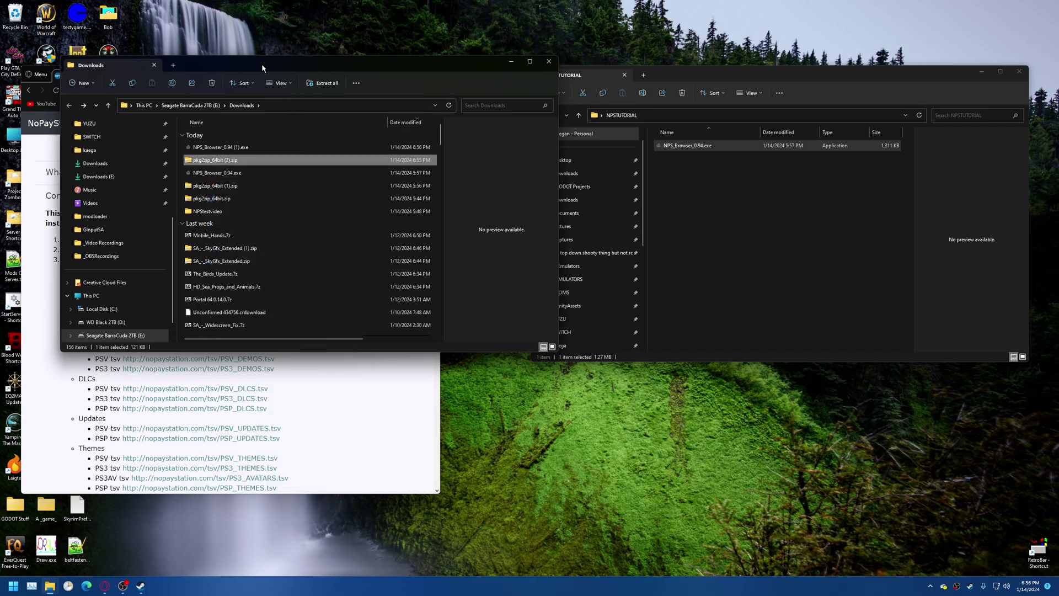
pyautogui.keyDown('shift'); pyautogui.rightClick(201, 163); pyautogui.keyUp('shift')
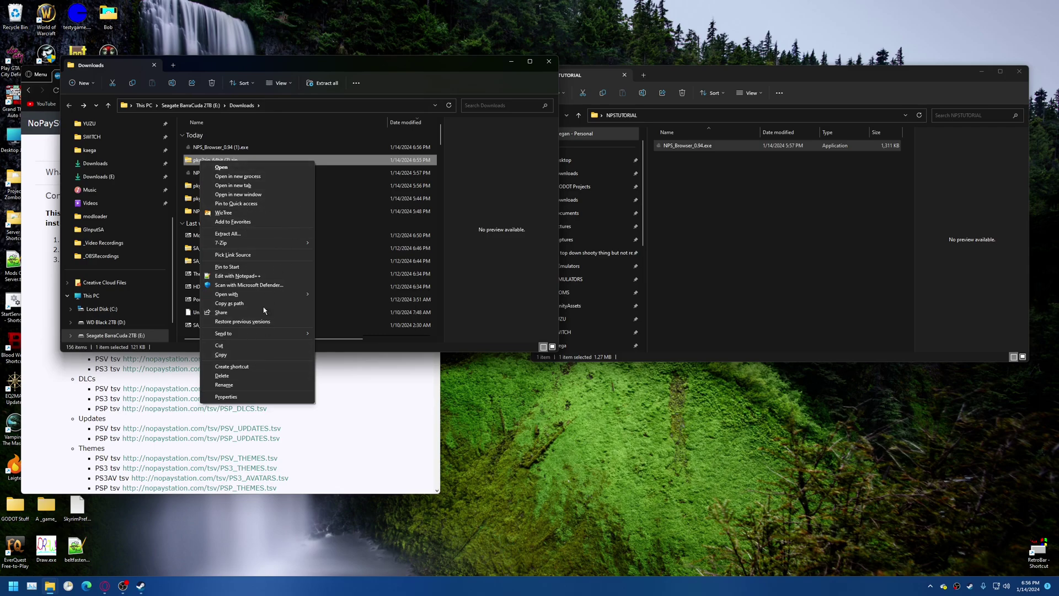
pyautogui.click(222, 159)
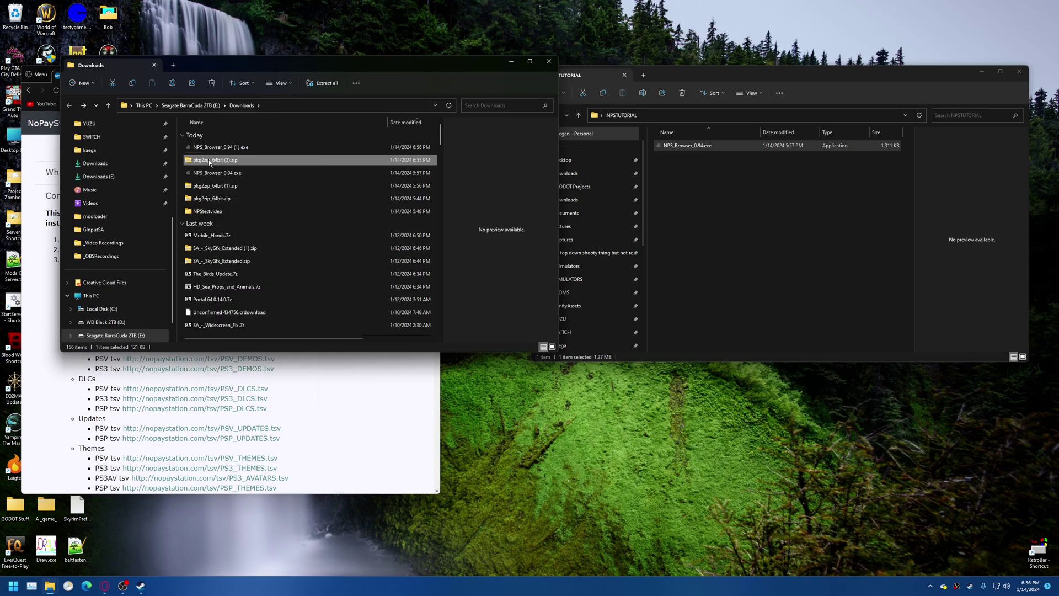
pyautogui.keyDown('shift'); pyautogui.rightClick(209, 159); pyautogui.keyUp('shift')
pyautogui.moveTo(284, 242)
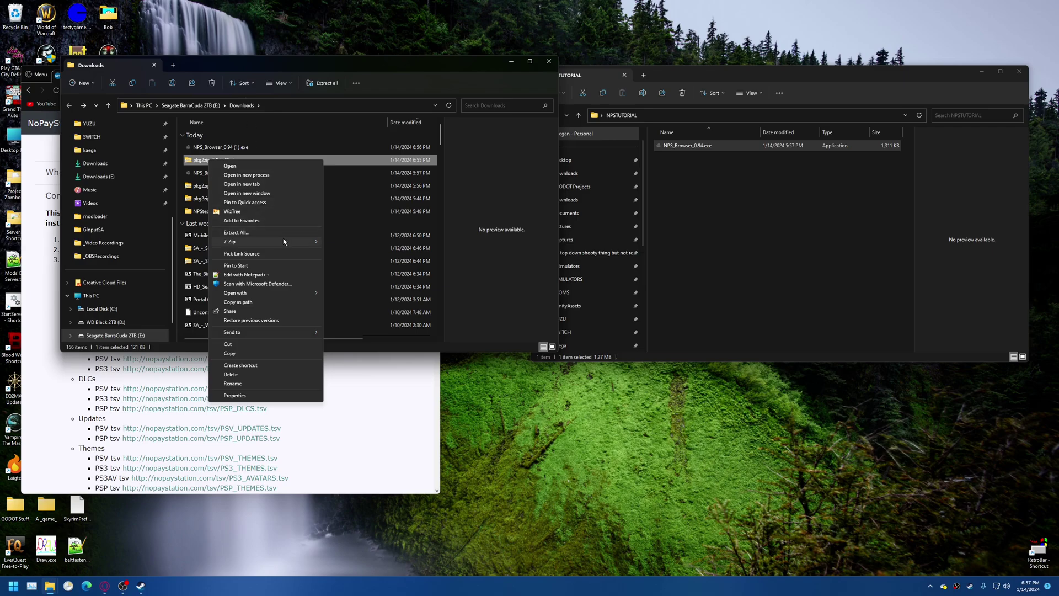
pyautogui.click(272, 63)
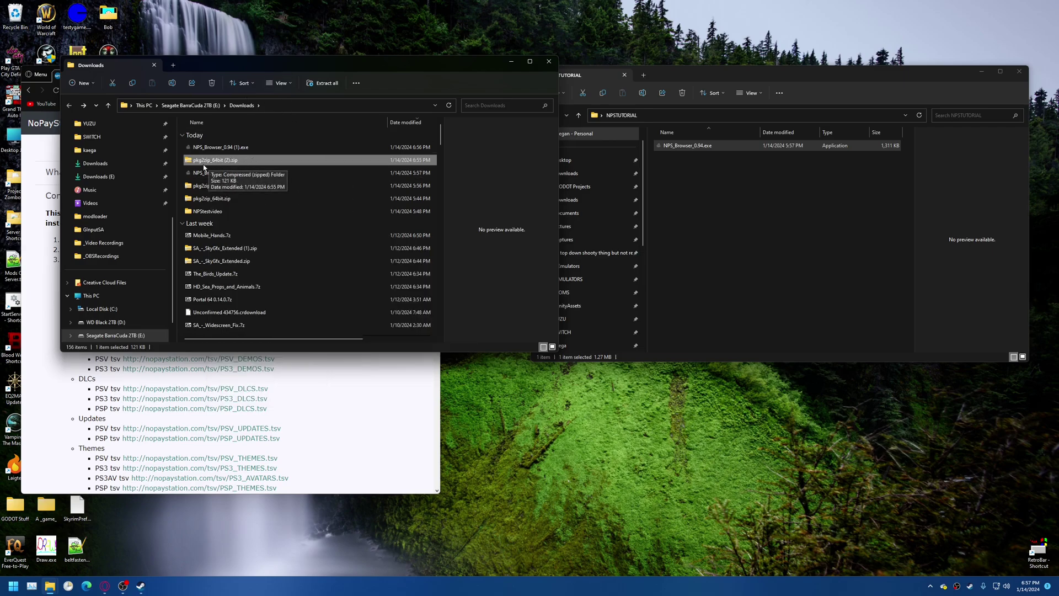
pyautogui.click(217, 236)
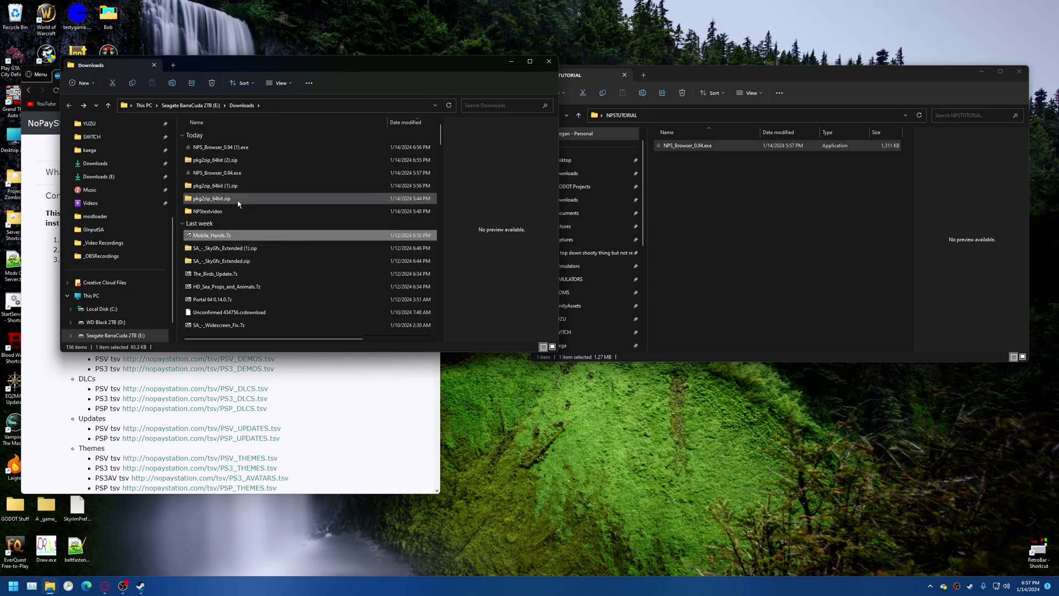
# - Copy the pkg2zip_64bit folder out of pkg2zip_64bit (2).zip into the NPSTUTORIAL folder and close the archive window
pyautogui.doubleClick(217, 159)
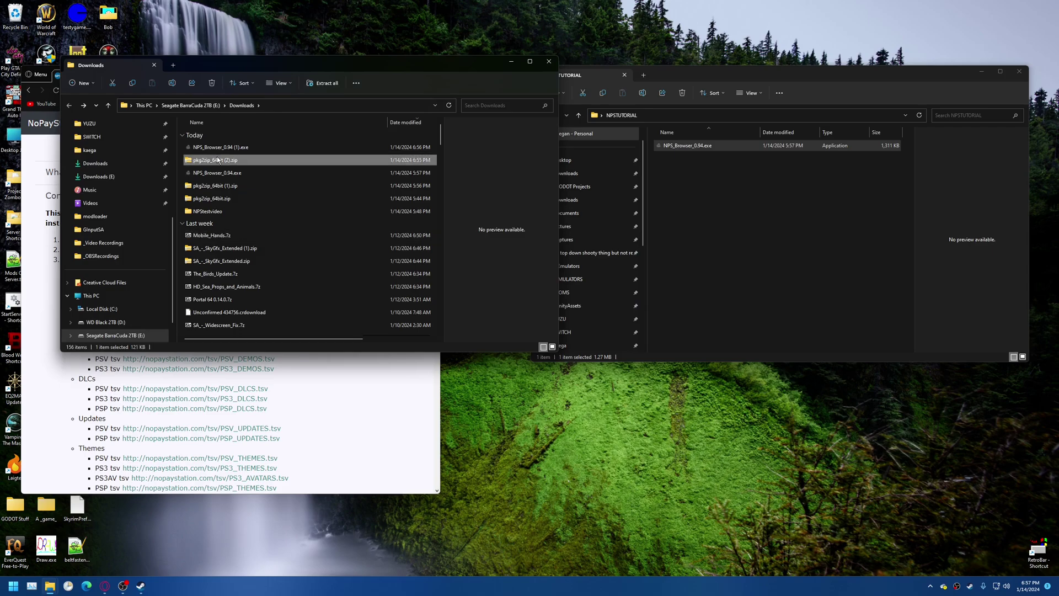
pyautogui.moveTo(184, 137); pyautogui.dragTo(724, 171)
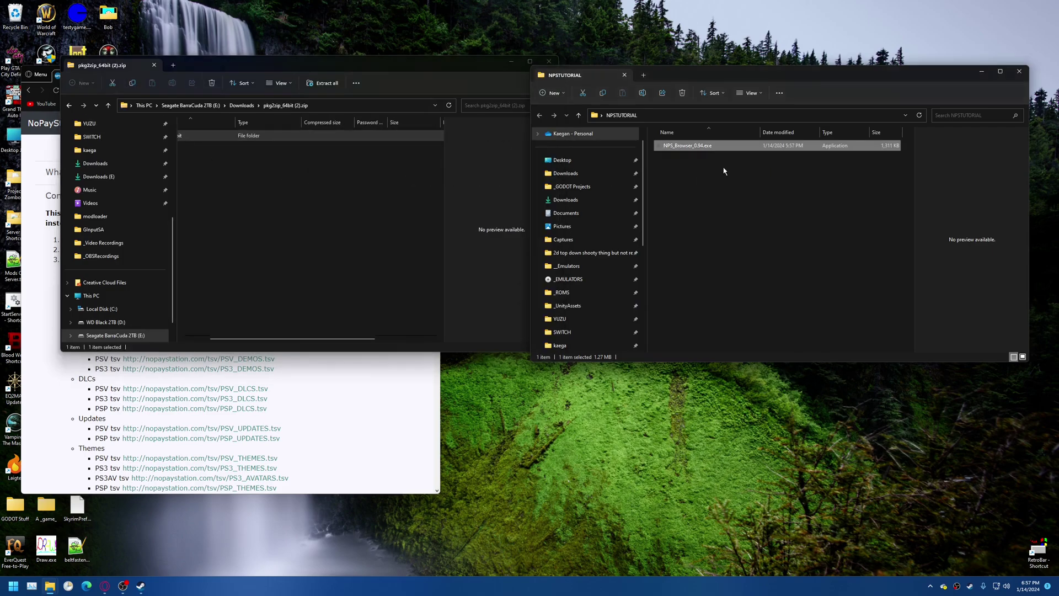
pyautogui.click(549, 60)
pyautogui.click(700, 188)
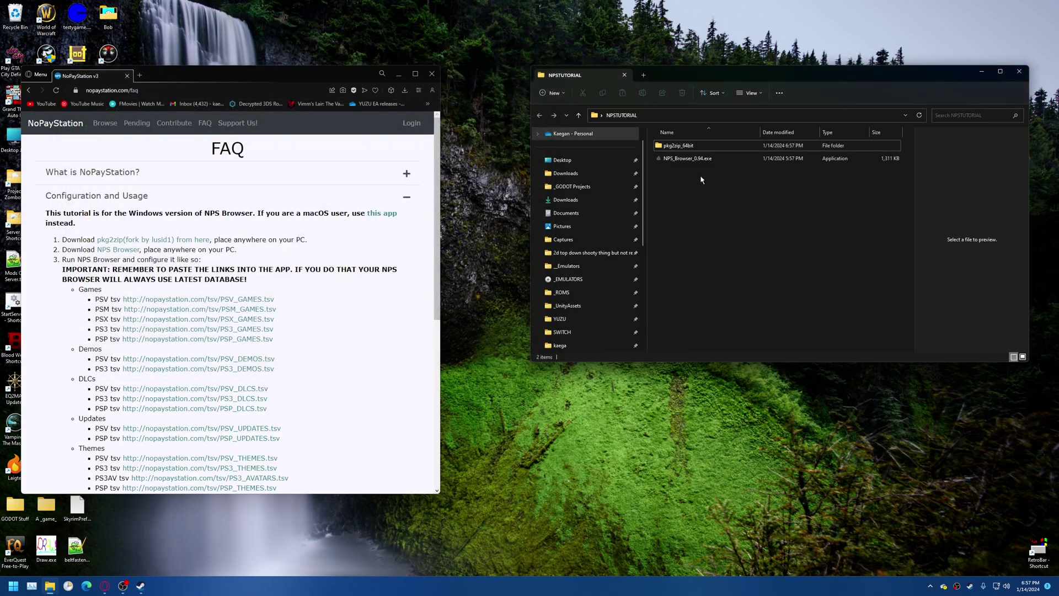
# - Look inside the pkg2zip_64bit folder and return to the NPSTUTORIAL folder
pyautogui.doubleClick(682, 150)
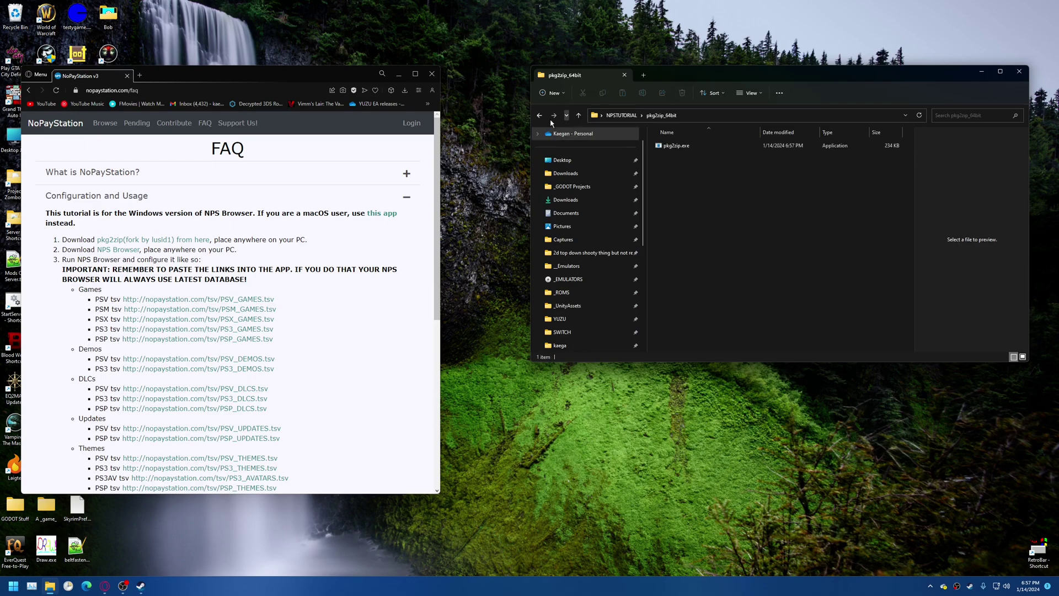
pyautogui.click(539, 116)
pyautogui.click(680, 160)
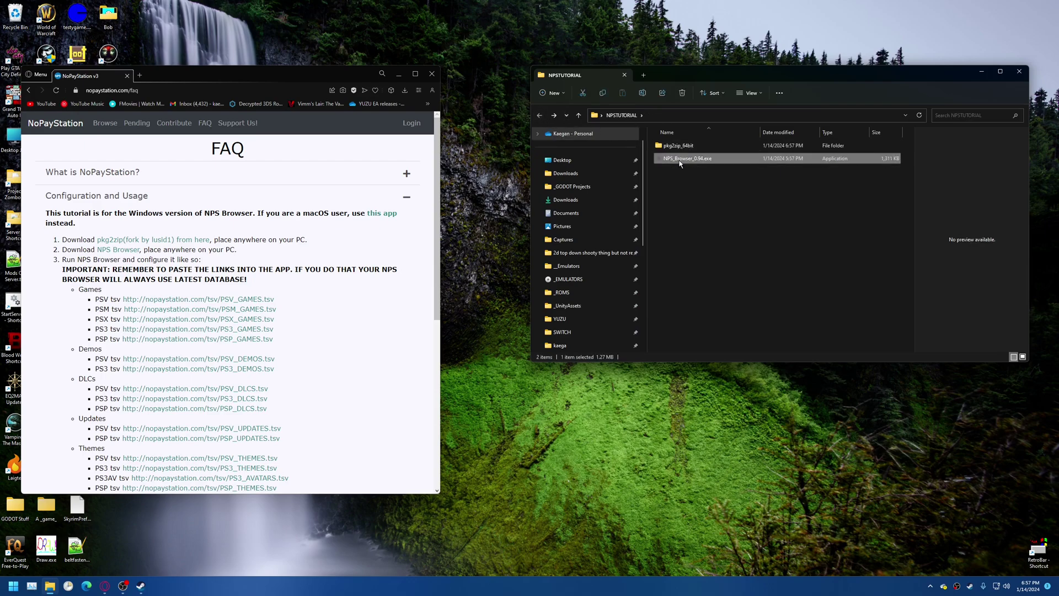
pyautogui.click(696, 195)
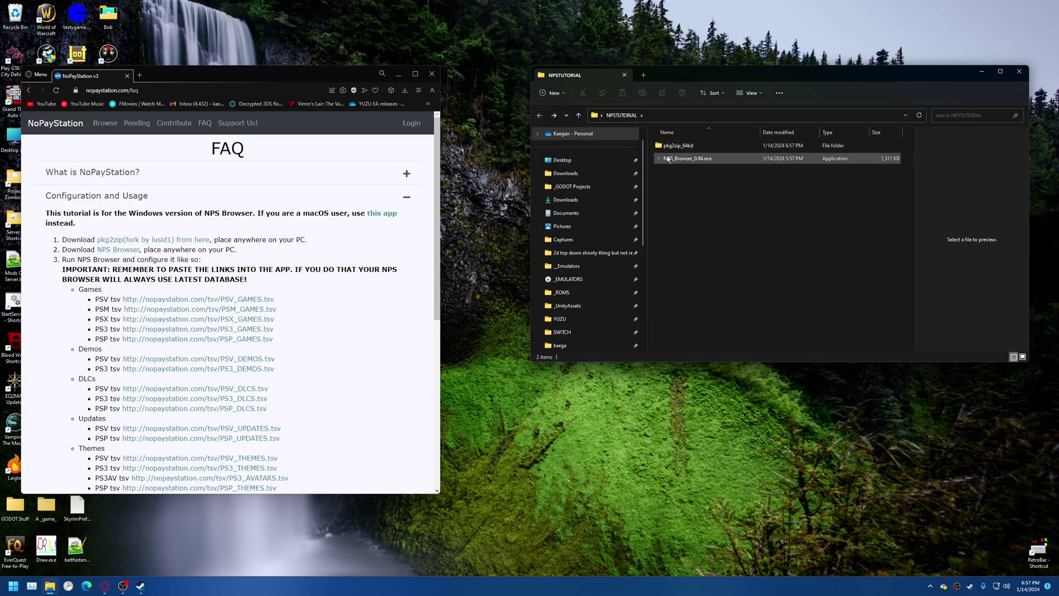
# - Launch NPS_Browser_0.94.exe from the NPSTUTORIAL folder and accept its disclaimer
pyautogui.doubleClick(668, 159)
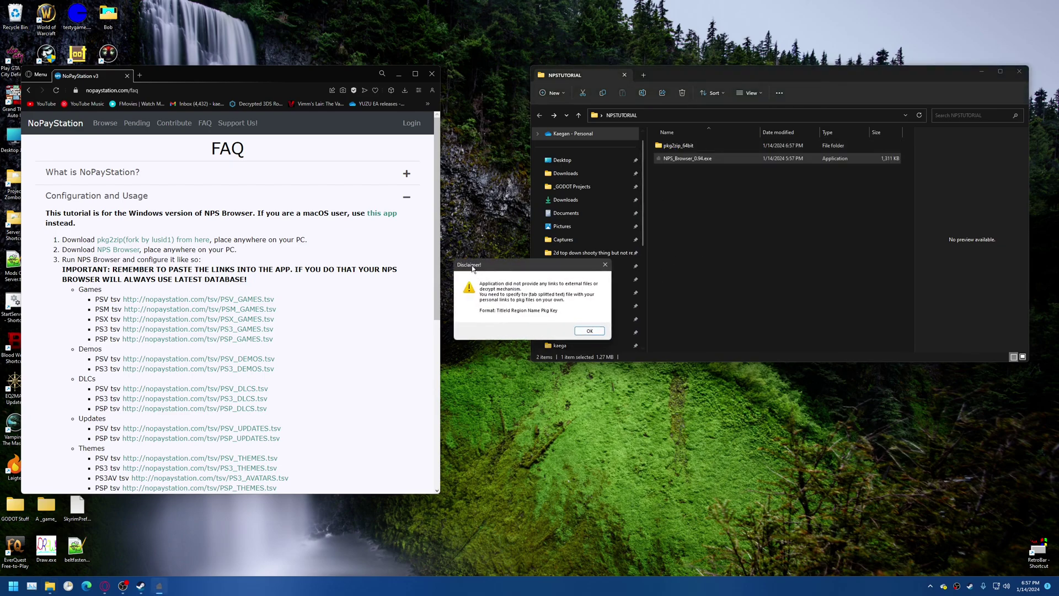
pyautogui.moveTo(472, 269); pyautogui.dragTo(558, 183)
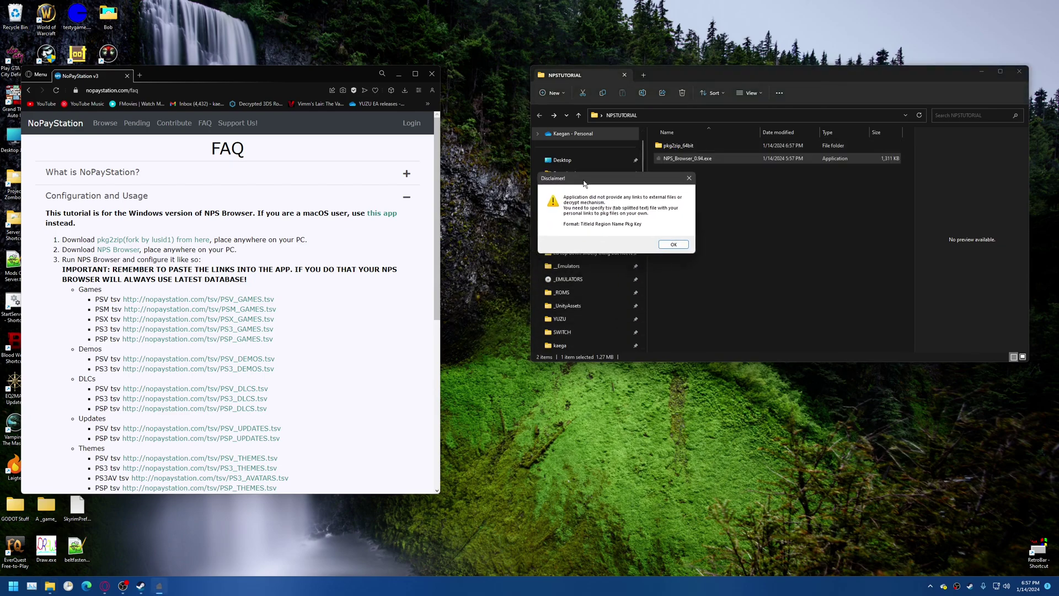
pyautogui.click(674, 247)
# - Arrange the NPS Browser Options window beside the NoPayStation FAQ page with the tsv links in view
pyautogui.moveTo(714, 104); pyautogui.dragTo(780, 50)
pyautogui.moveTo(322, 73); pyautogui.dragTo(368, 36)
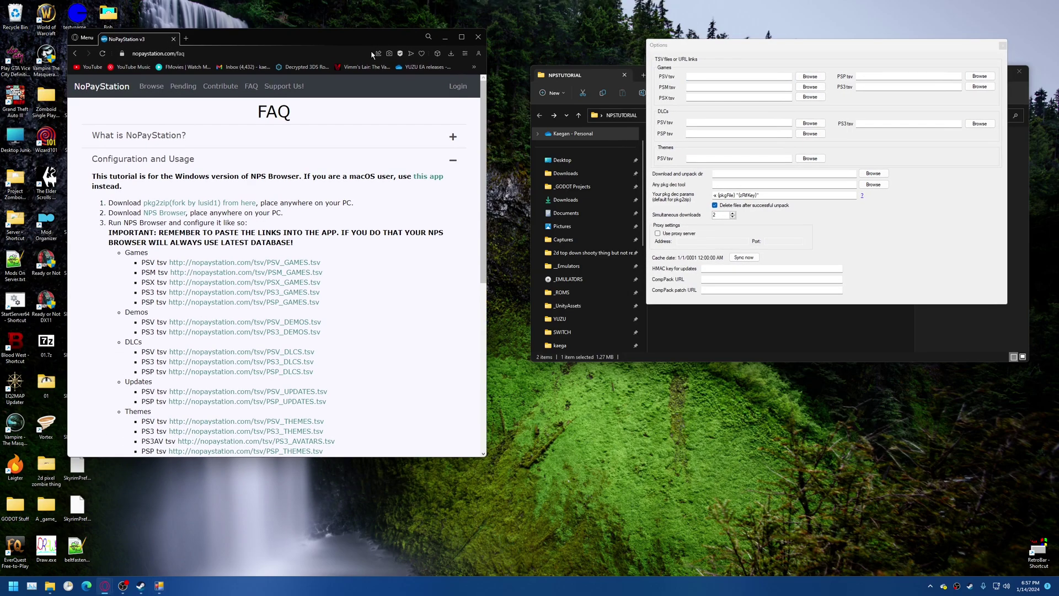
pyautogui.scroll(-3, 361, 224)
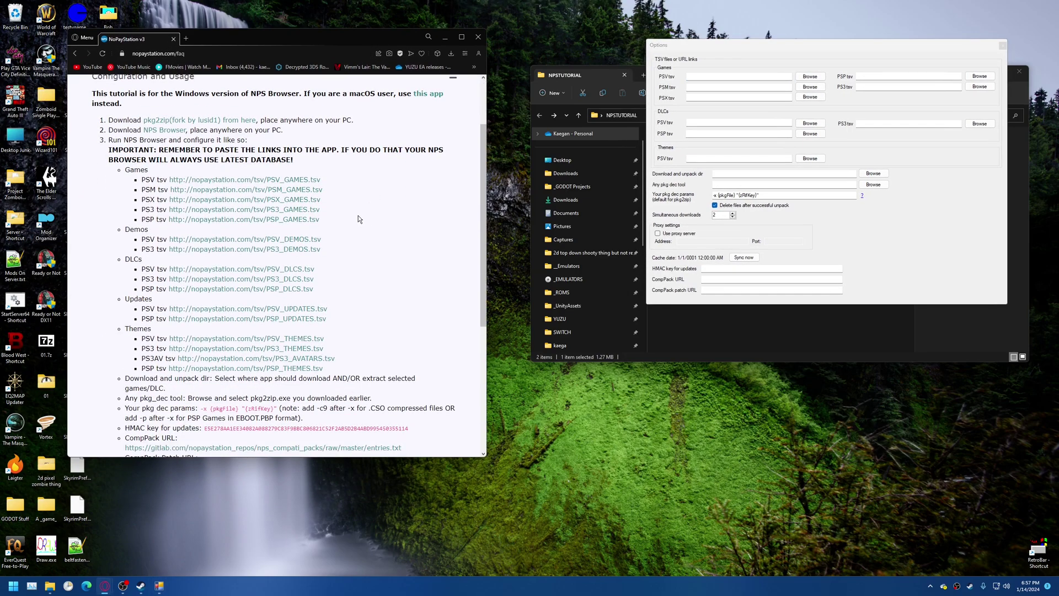
pyautogui.click(669, 74)
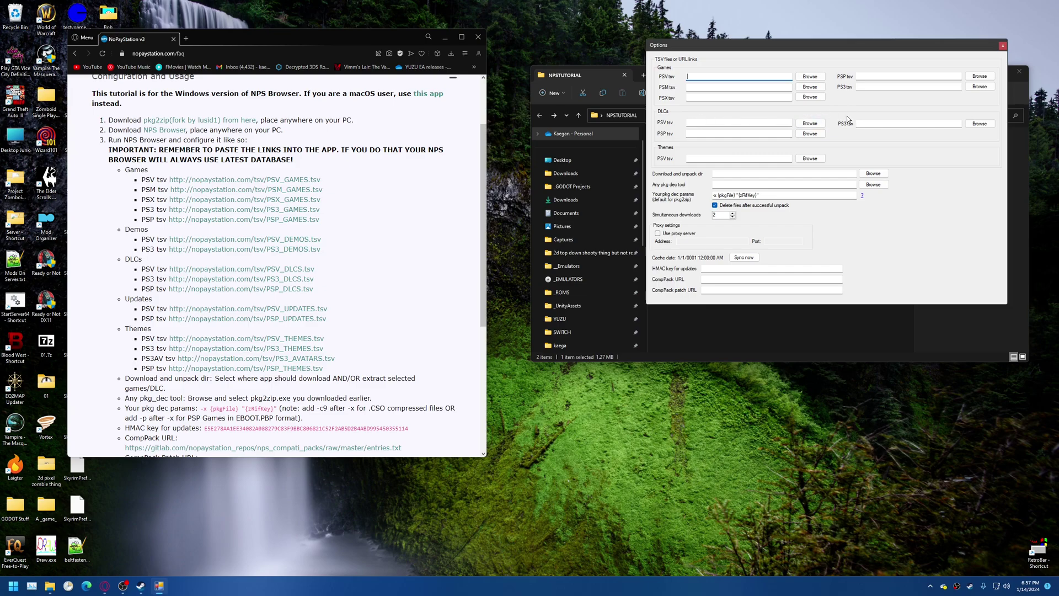
pyautogui.moveTo(792, 49); pyautogui.dragTo(744, 64)
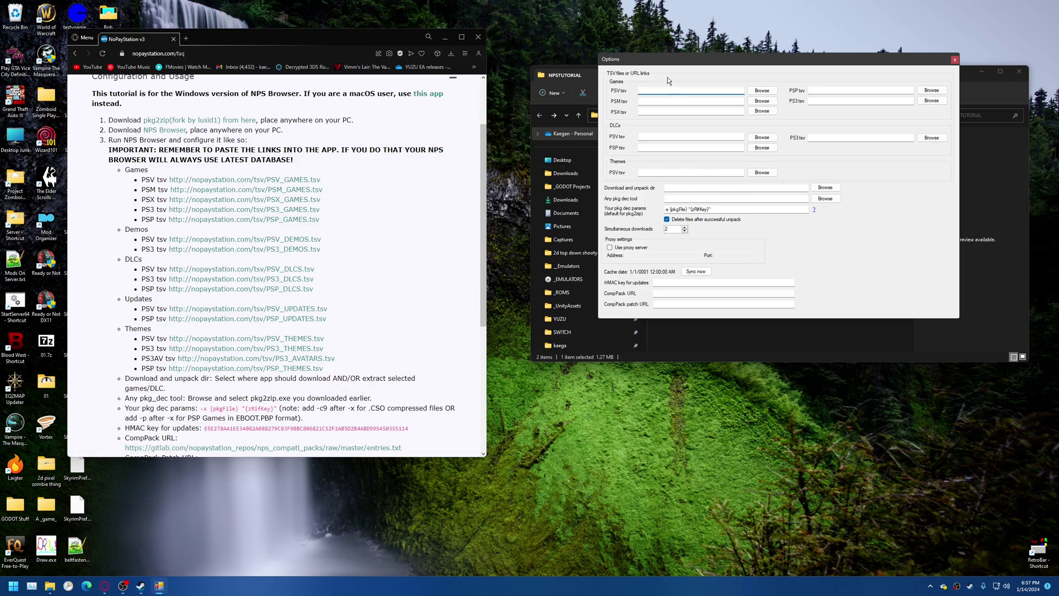
pyautogui.moveTo(650, 59); pyautogui.dragTo(643, 38)
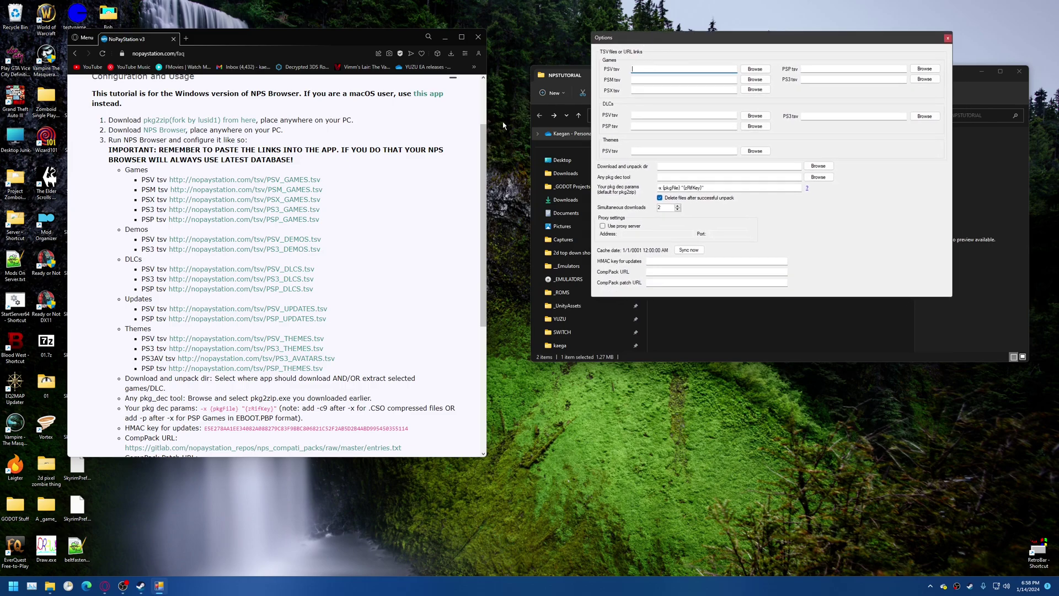
pyautogui.click(349, 180)
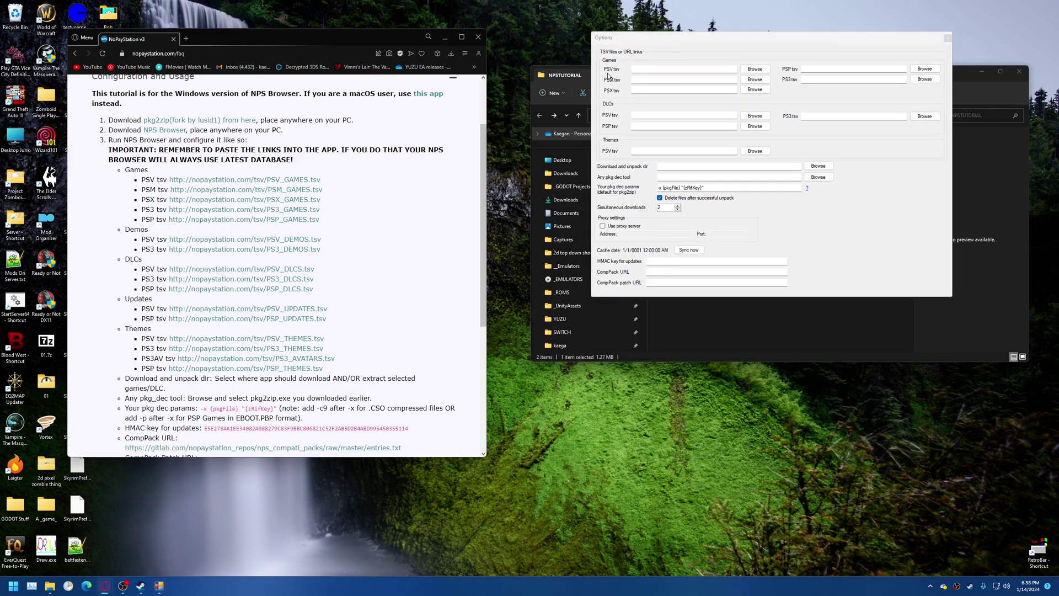
pyautogui.moveTo(321, 180); pyautogui.dragTo(169, 180)
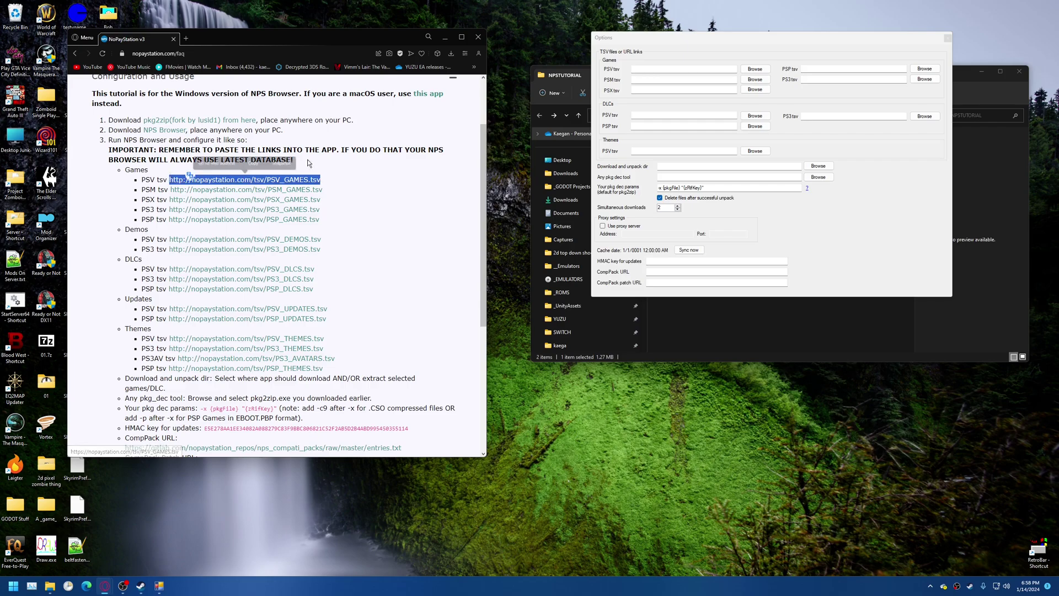
pyautogui.click(199, 163)
pyautogui.scroll(3, 185, 172)
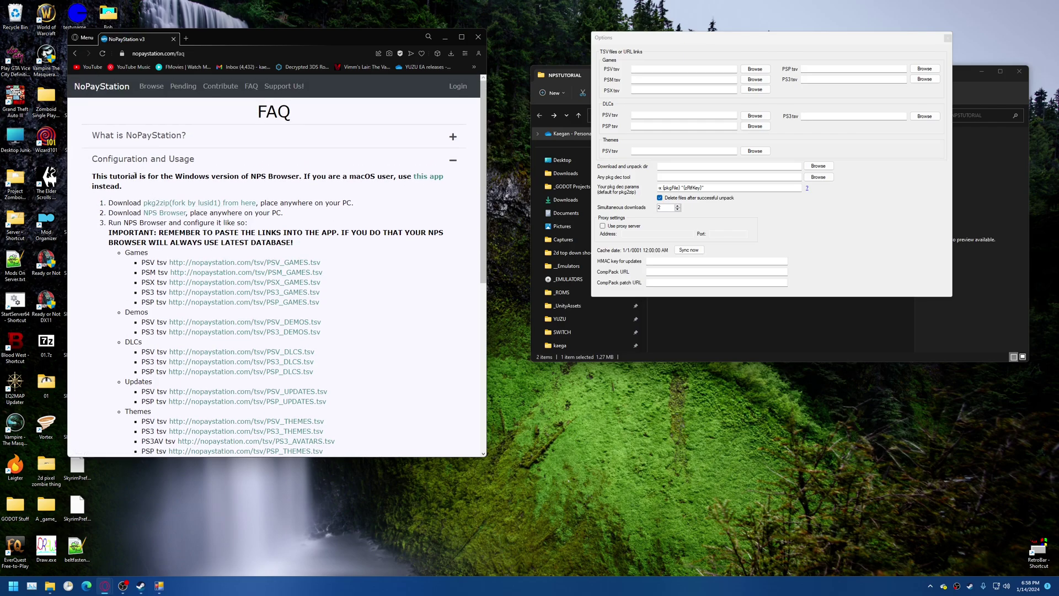
pyautogui.scroll(-1, 135, 176)
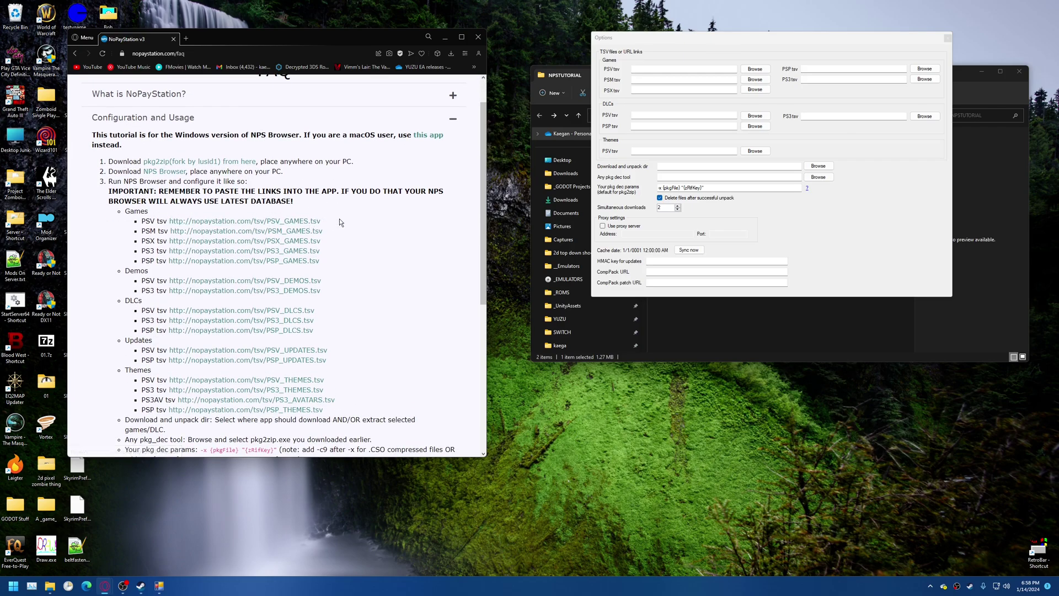
# - Copy the PSV_GAMES.tsv and PSM_GAMES.tsv links from the FAQ into the Games PSV tsv and PSM tsv fields of the Options window
pyautogui.moveTo(322, 220); pyautogui.dragTo(169, 221)
pyautogui.hotkey('ctrl', 'c')
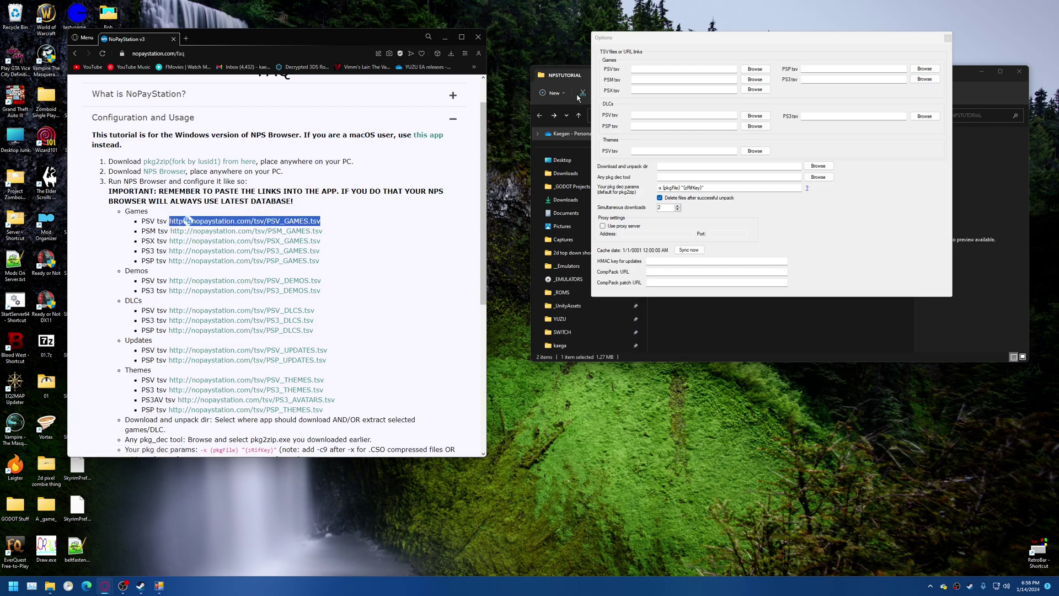
pyautogui.click(683, 69)
pyautogui.hotkey('ctrl', 'v')
pyautogui.moveTo(323, 230); pyautogui.dragTo(170, 231)
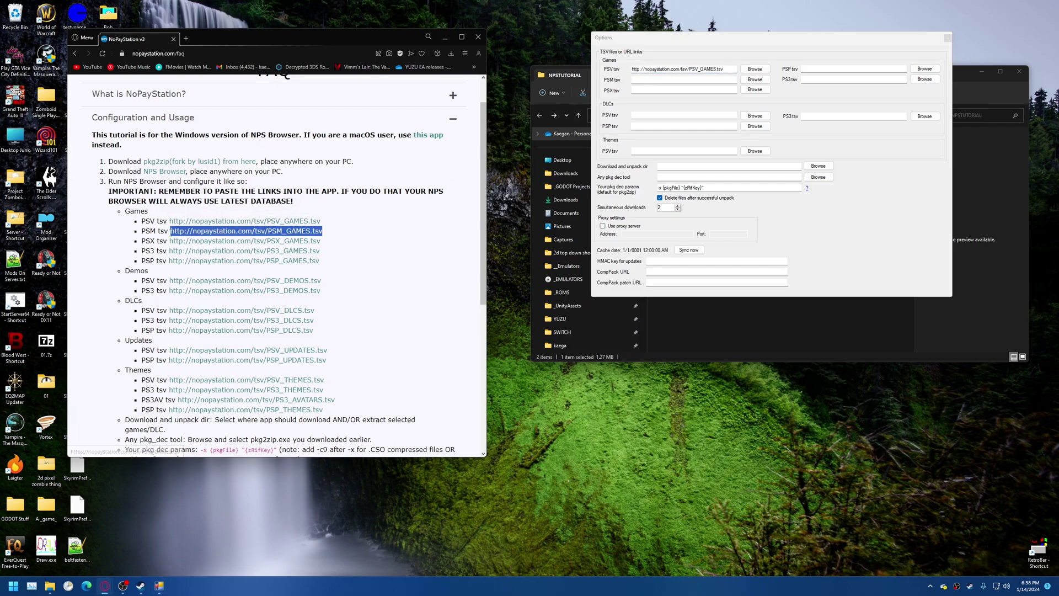
pyautogui.click(652, 82)
pyautogui.write('http://nopaystation.com/tsv/PSM_GAMES.tsv')
pyautogui.moveTo(325, 240); pyautogui.dragTo(168, 243)
pyautogui.hotkey('ctrl', 'c')
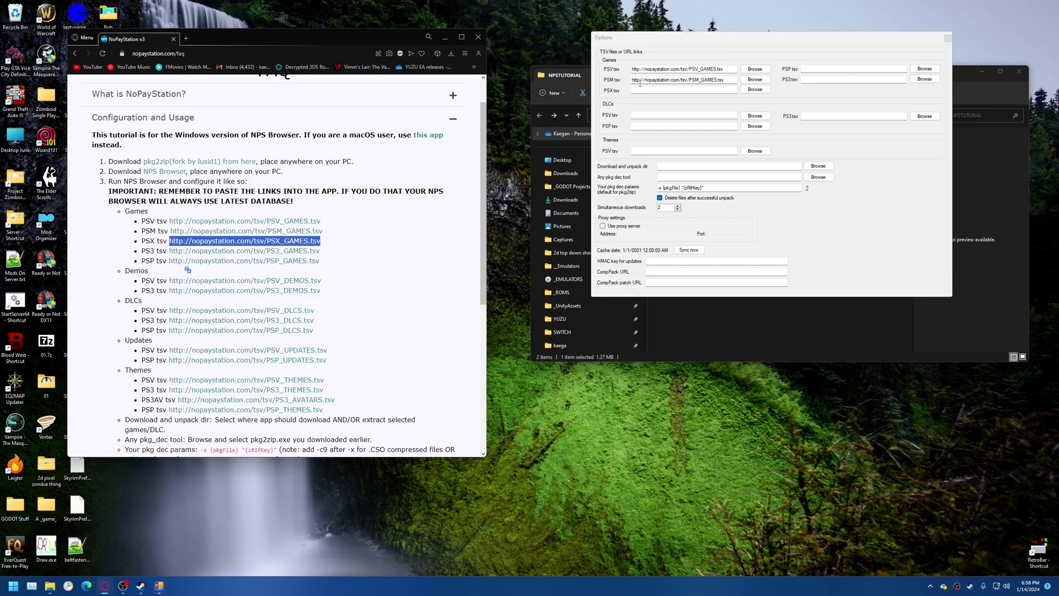
pyautogui.click(652, 91)
pyautogui.hotkey('ctrl', 'v')
pyautogui.click(350, 259)
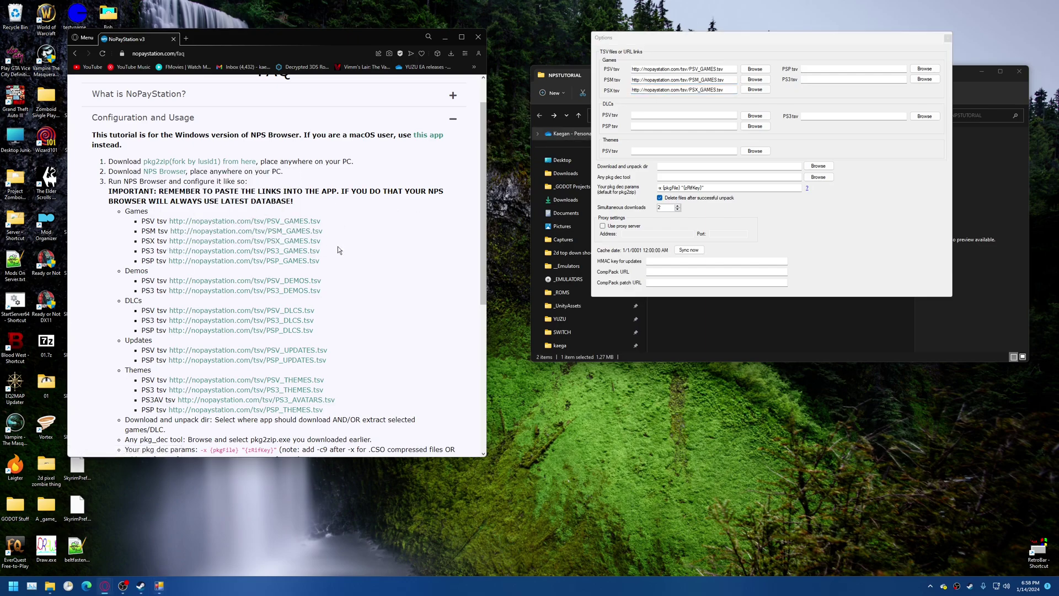
pyautogui.moveTo(338, 248); pyautogui.dragTo(168, 251)
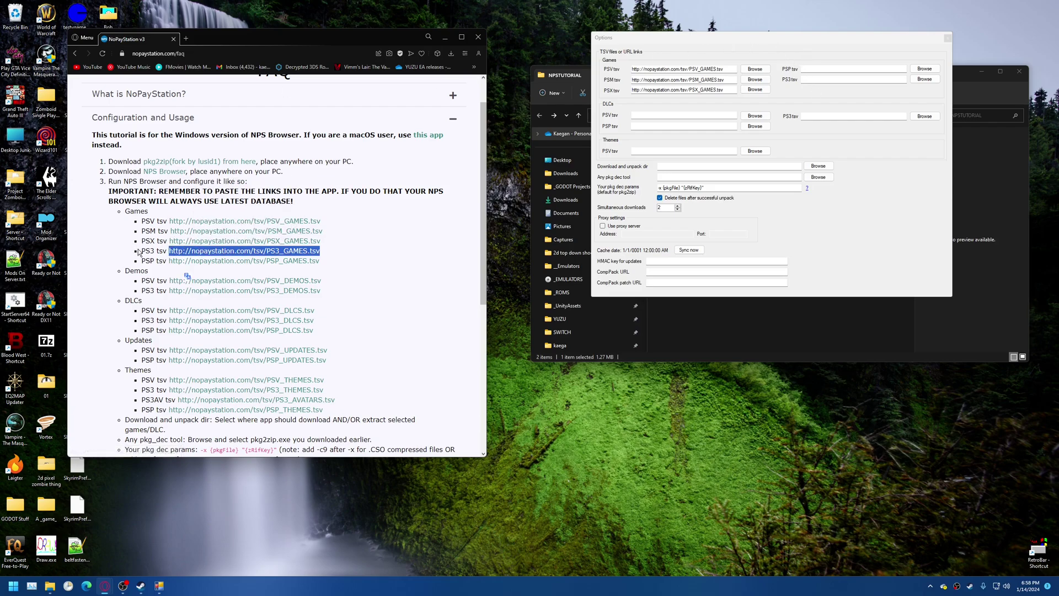
pyautogui.moveTo(139, 253); pyautogui.dragTo(167, 251)
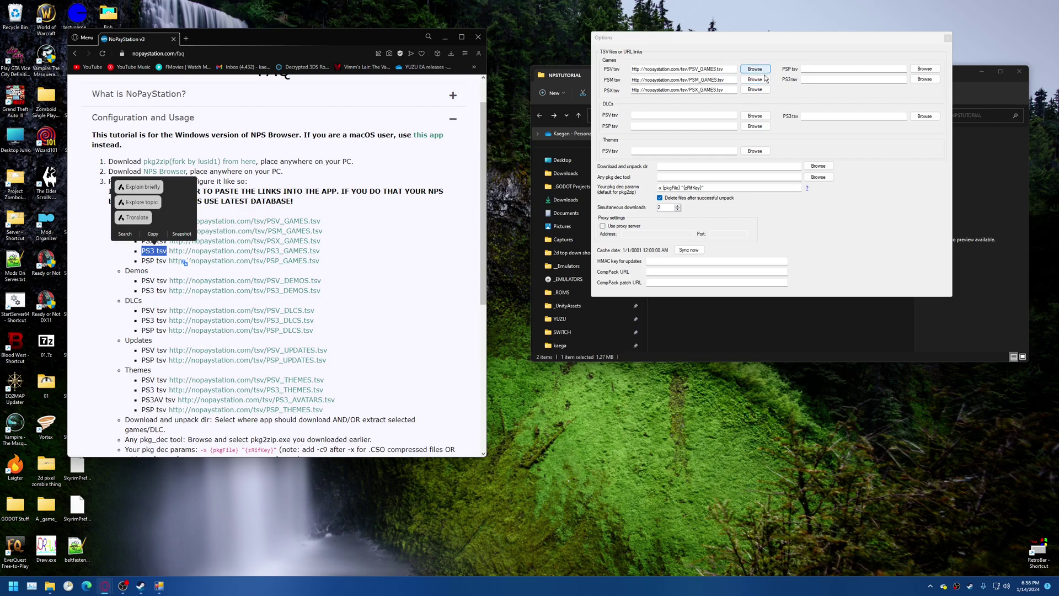
pyautogui.click(385, 262)
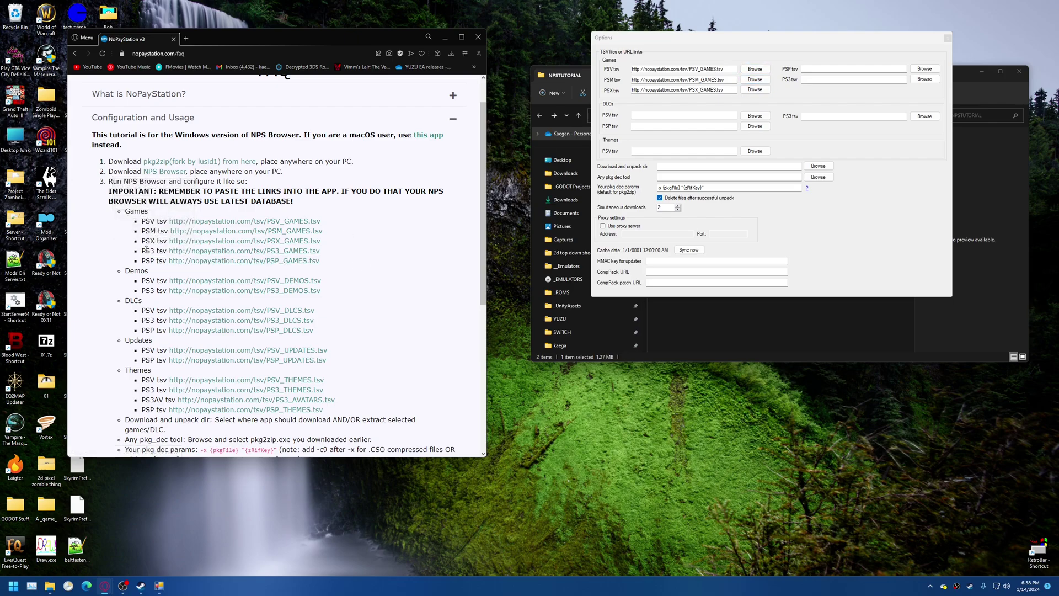
pyautogui.moveTo(143, 250); pyautogui.dragTo(320, 259)
pyautogui.hotkey('ctrl', 'c')
pyautogui.click(349, 246)
pyautogui.tripleClick(369, 257)
pyautogui.click(825, 57)
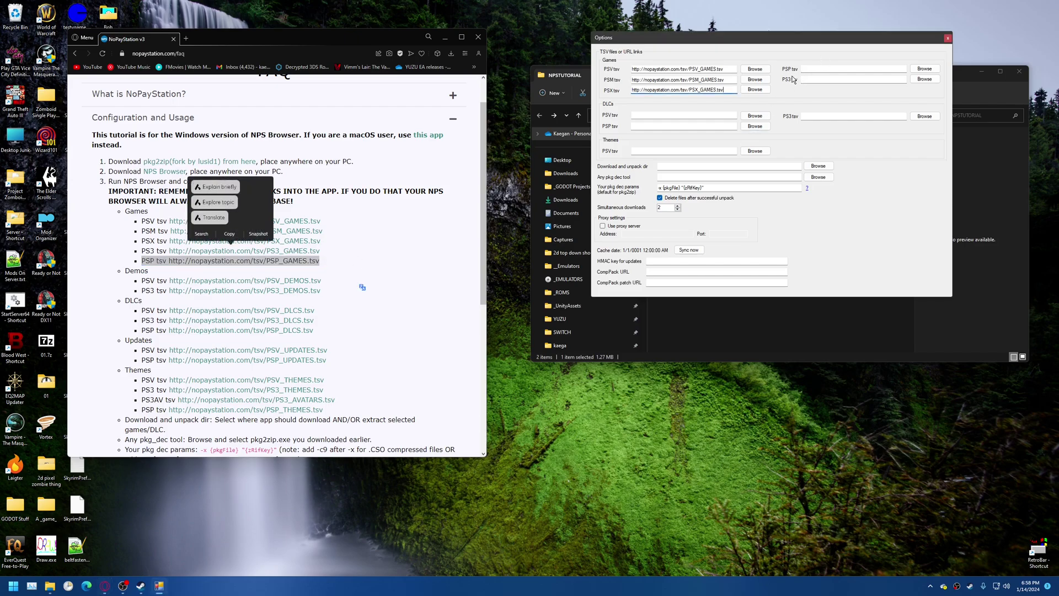
pyautogui.click(822, 78)
pyautogui.hotkey('ctrl', 'v')
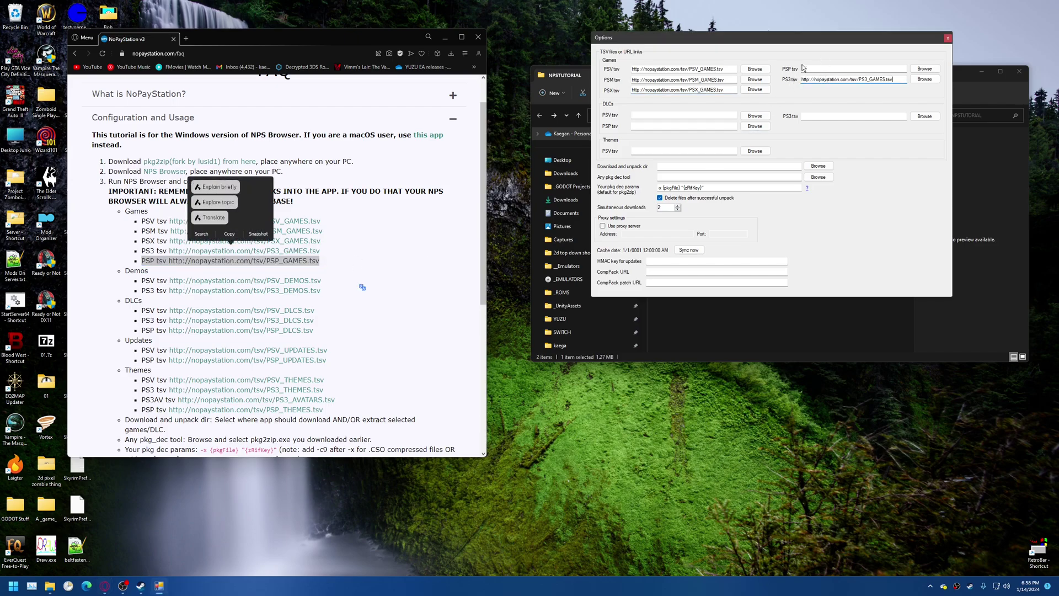
pyautogui.click(349, 258)
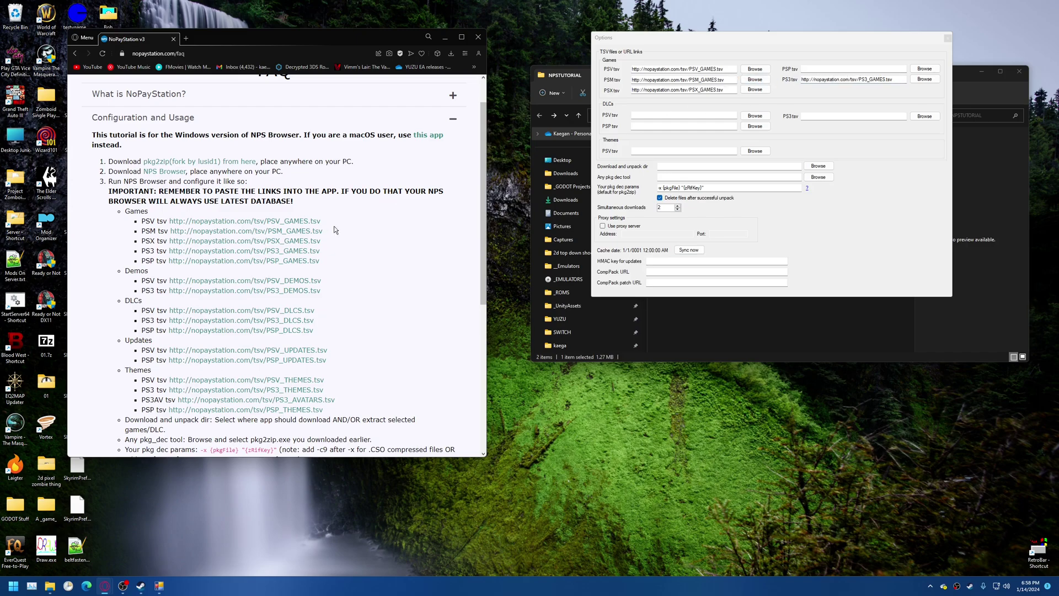
pyautogui.moveTo(342, 265); pyautogui.dragTo(169, 260)
pyautogui.hotkey('ctrl', 'c')
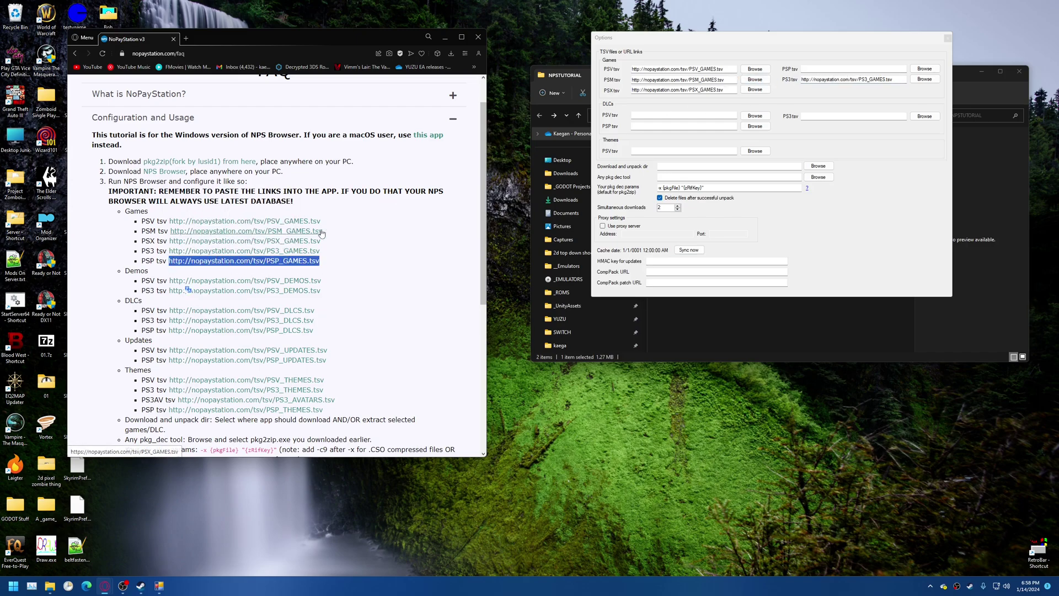
pyautogui.click(799, 69)
pyautogui.hotkey('ctrl', 'v')
pyautogui.click(409, 226)
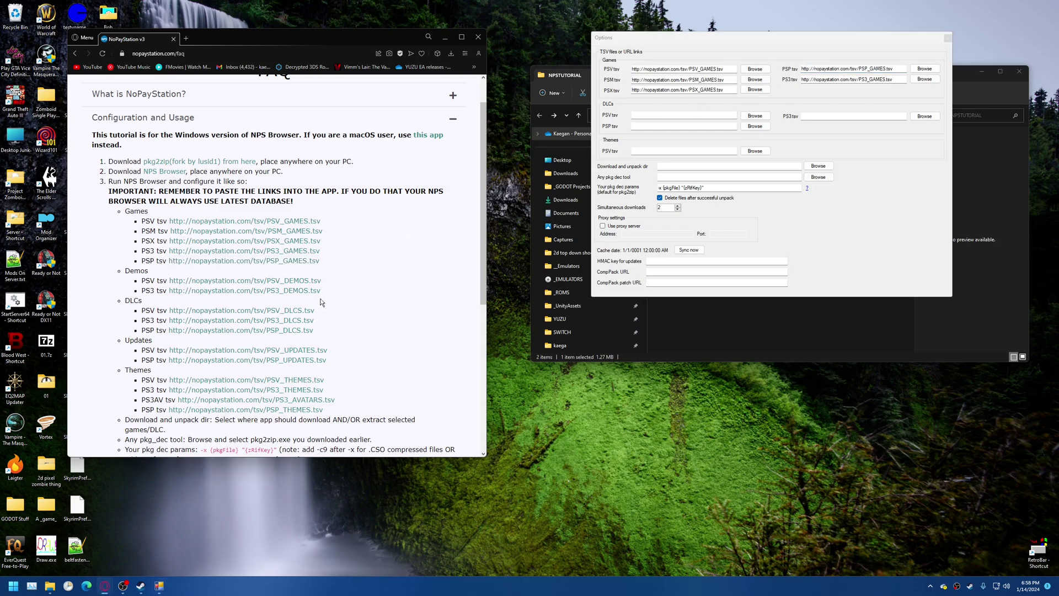
pyautogui.moveTo(324, 310); pyautogui.dragTo(168, 310)
pyautogui.hotkey('ctrl', 'c')
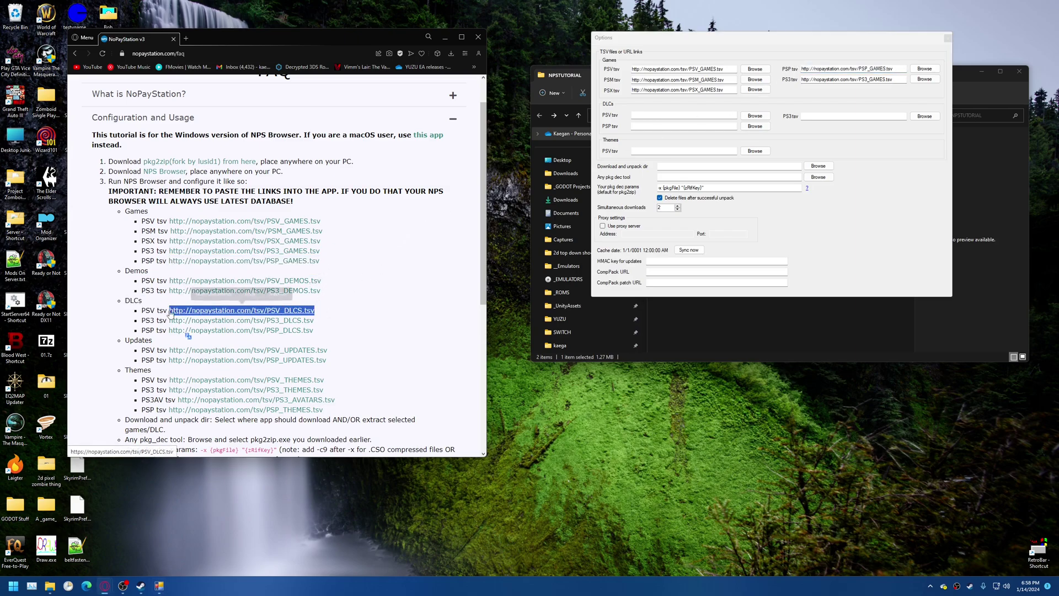
pyautogui.click(653, 115)
pyautogui.hotkey('ctrl', 'v')
pyautogui.click(397, 356)
pyautogui.moveTo(316, 320); pyautogui.dragTo(167, 321)
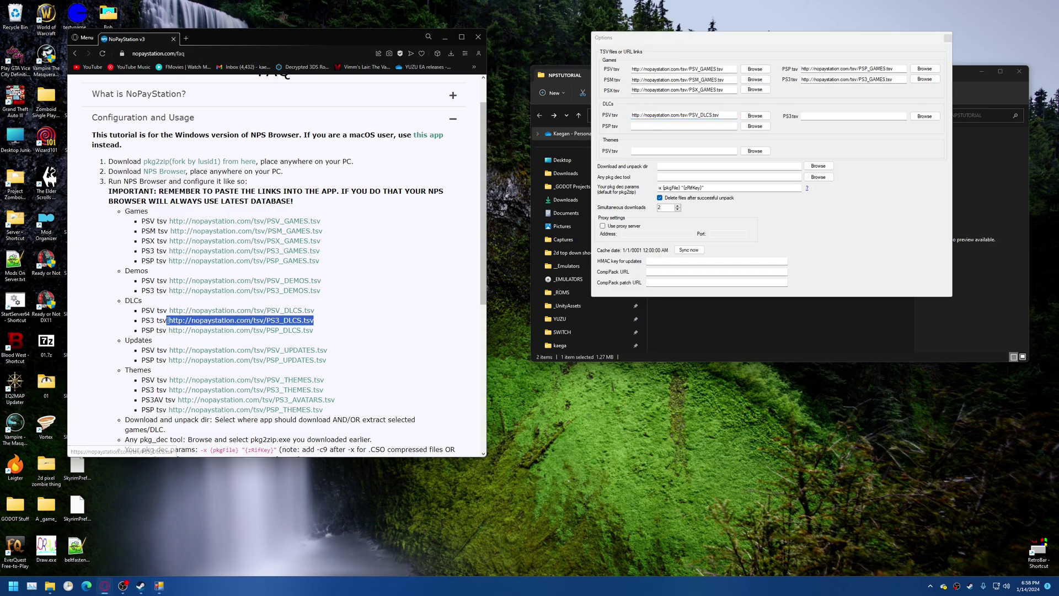
pyautogui.hotkey('ctrl', 'c')
pyautogui.click(852, 116)
pyautogui.hotkey('ctrl', 'v')
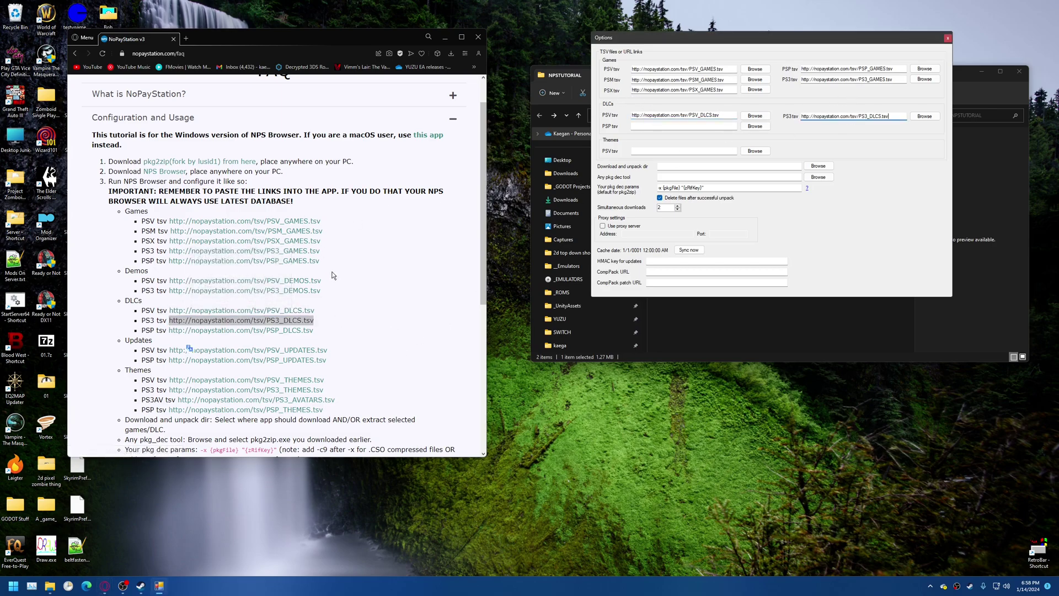
pyautogui.click(333, 275)
pyautogui.moveTo(314, 329); pyautogui.dragTo(172, 330)
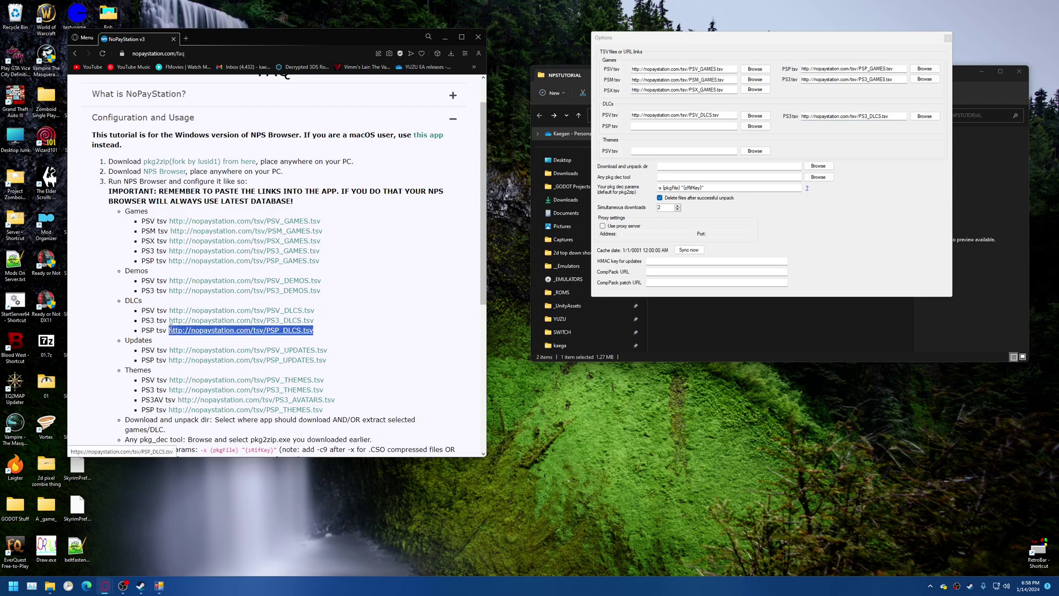
pyautogui.hotkey('ctrl', 'c')
pyautogui.click(684, 125)
pyautogui.hotkey('ctrl', 'v')
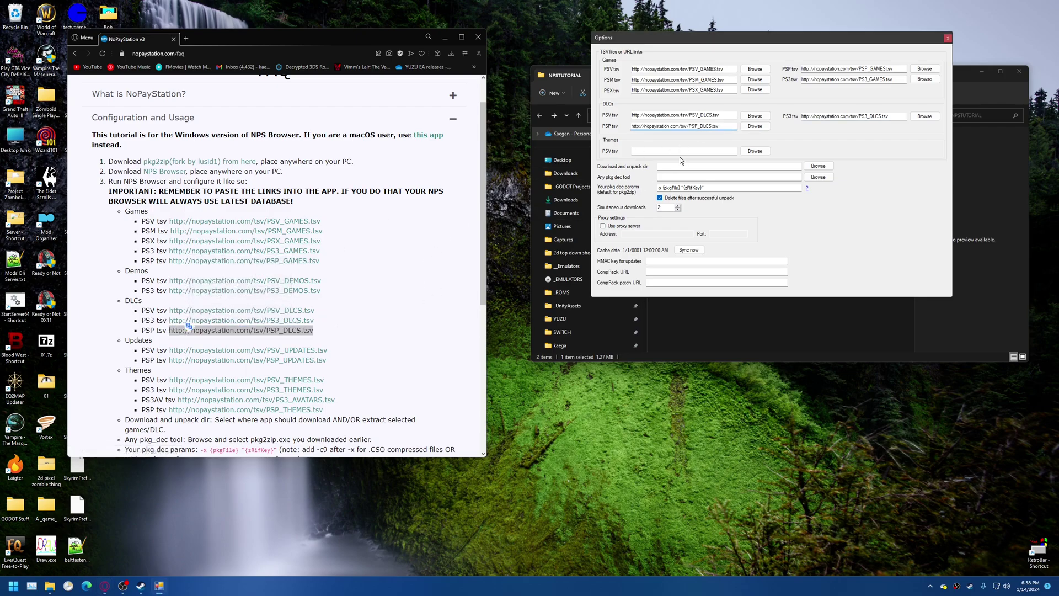
pyautogui.click(386, 354)
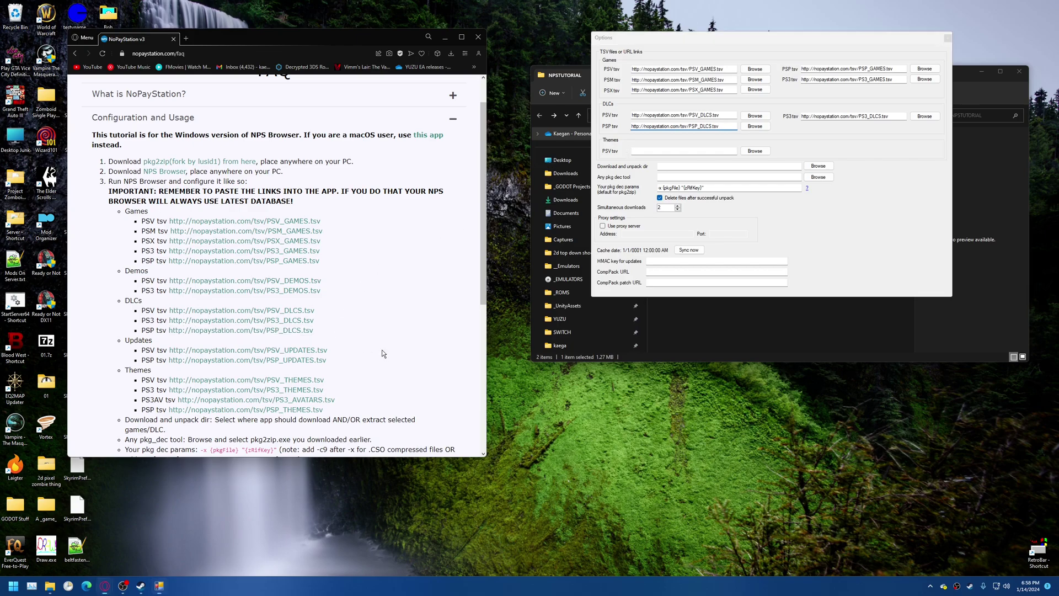
pyautogui.moveTo(339, 352); pyautogui.dragTo(170, 351)
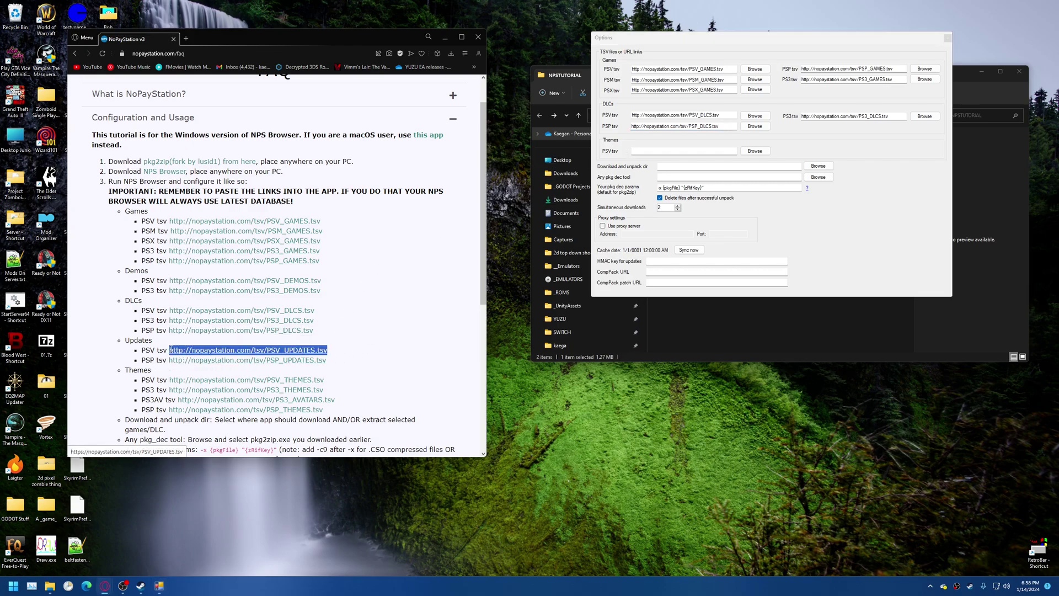
pyautogui.hotkey('ctrl', 'c')
pyautogui.click(674, 153)
pyautogui.hotkey('ctrl', 'v')
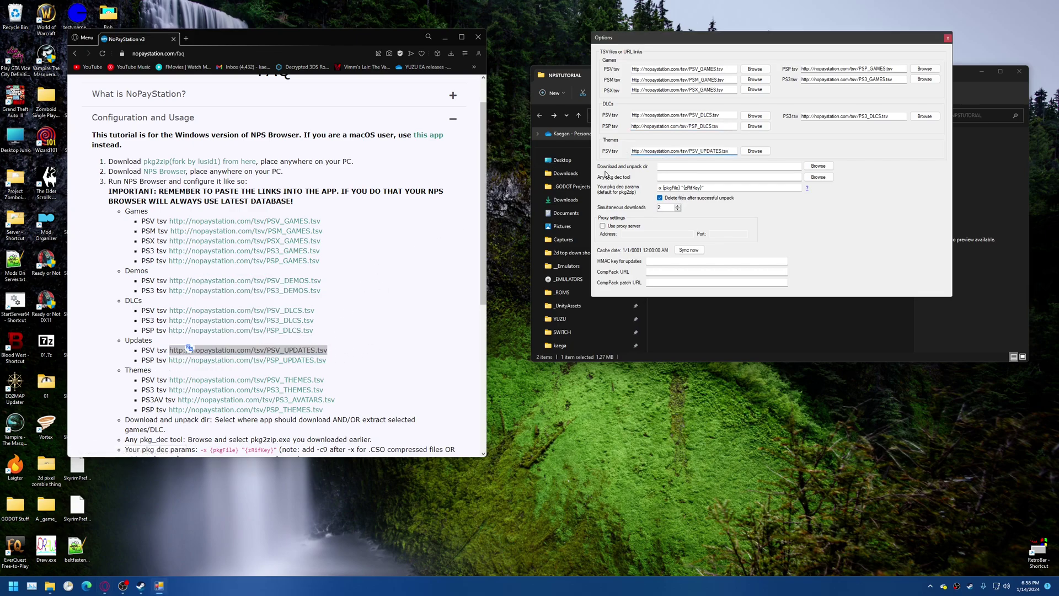
pyautogui.click(413, 375)
pyautogui.scroll(-2, 400, 345)
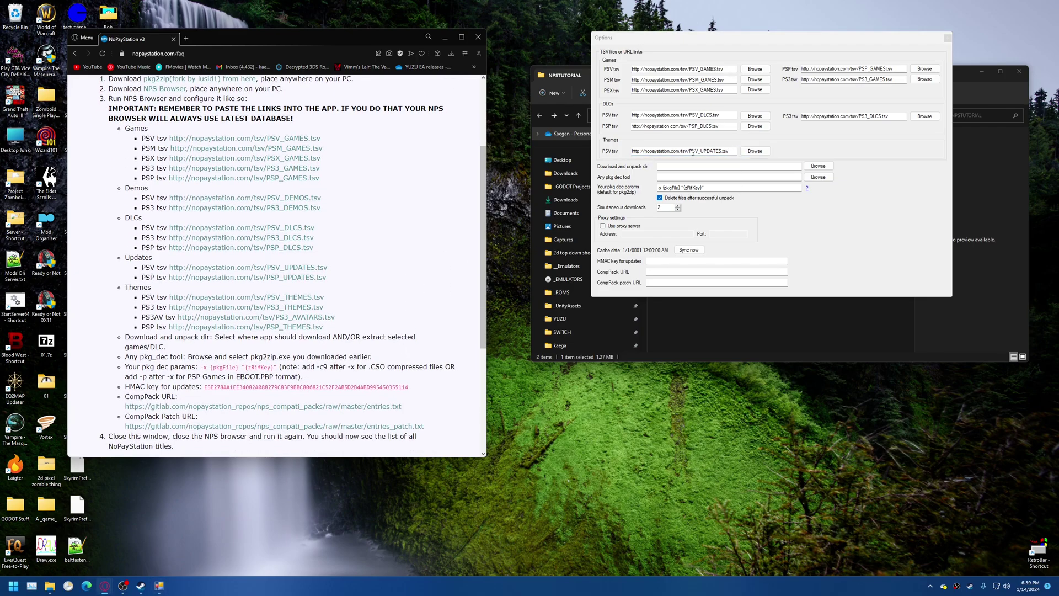
pyautogui.moveTo(324, 298); pyautogui.dragTo(170, 297)
pyautogui.moveTo(633, 151); pyautogui.dragTo(724, 152)
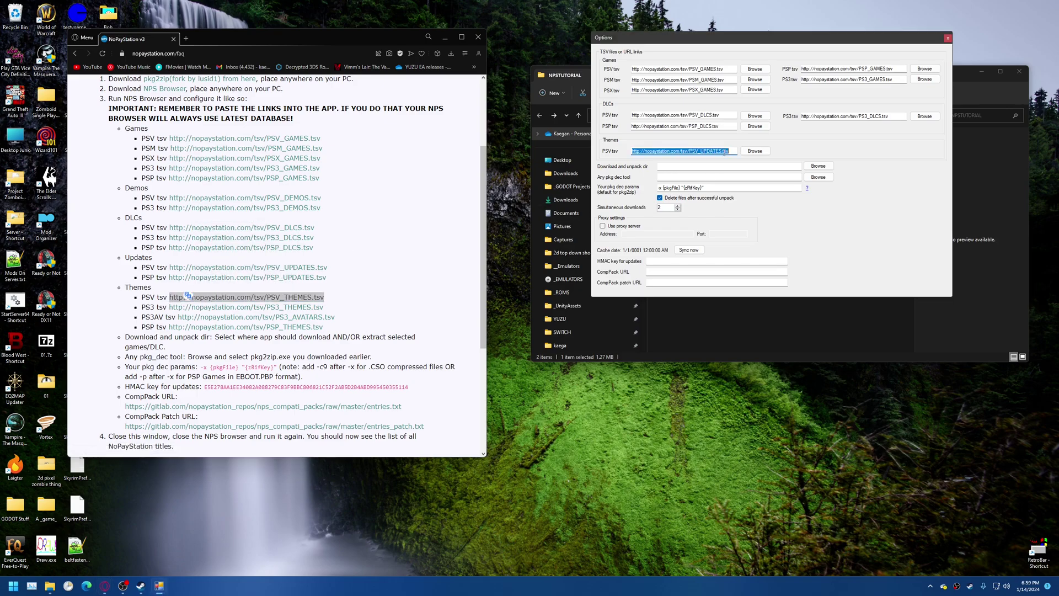
pyautogui.hotkey('ctrl', 'v')
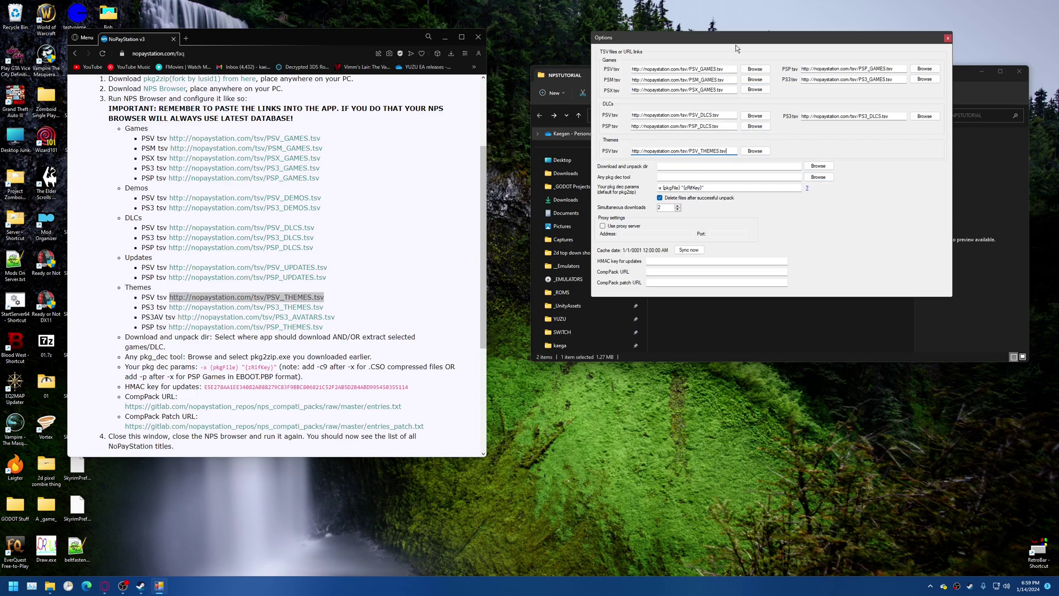
# - Create a folder named DownloadAndUnpackDirectory inside the NPSTUTORIAL folder
pyautogui.moveTo(737, 42); pyautogui.dragTo(435, 83)
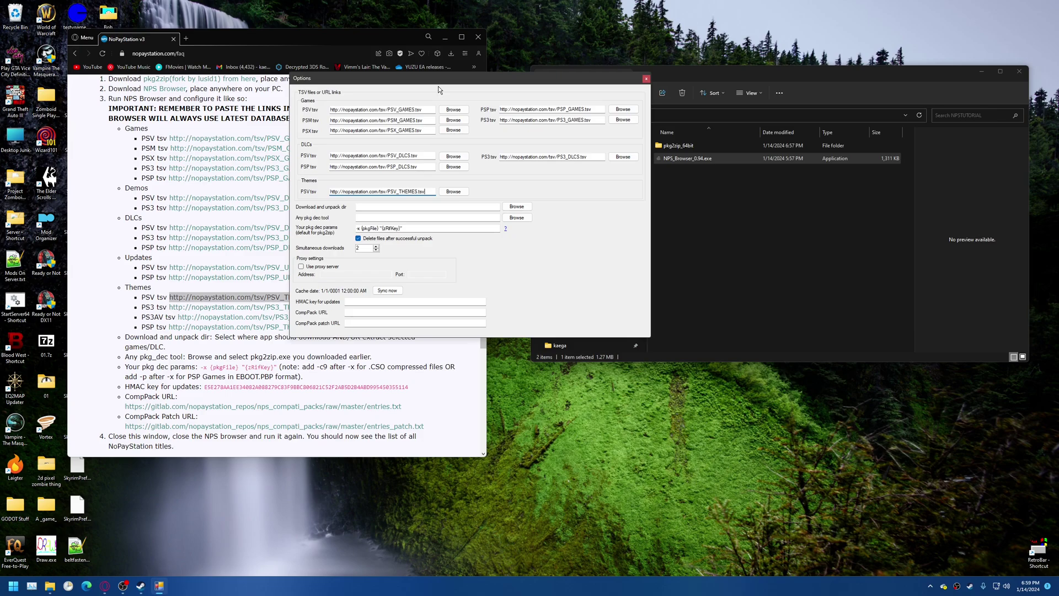
pyautogui.moveTo(438, 86); pyautogui.dragTo(309, 92)
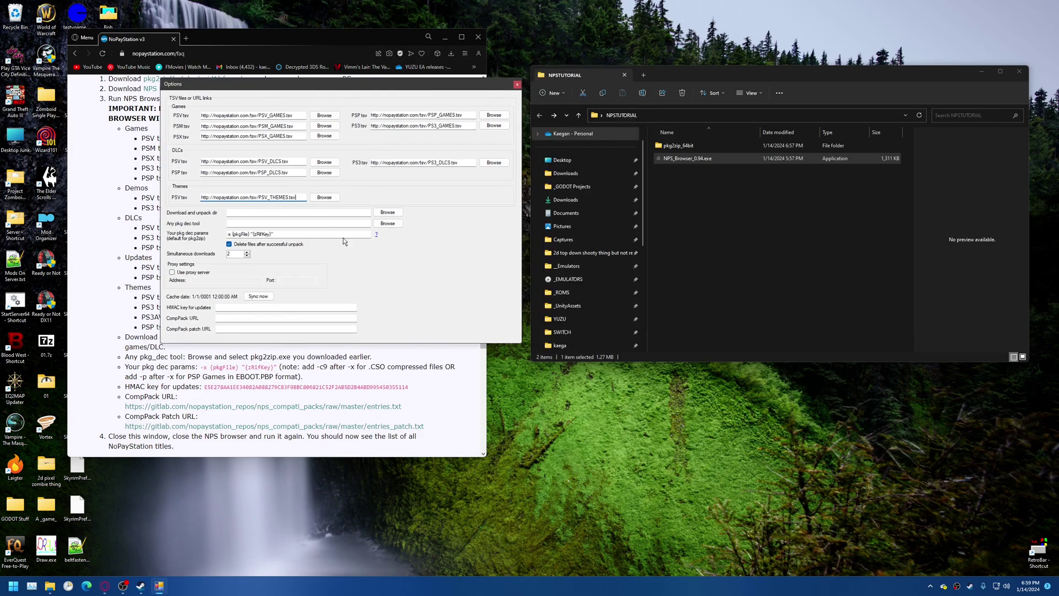
pyautogui.click(700, 204)
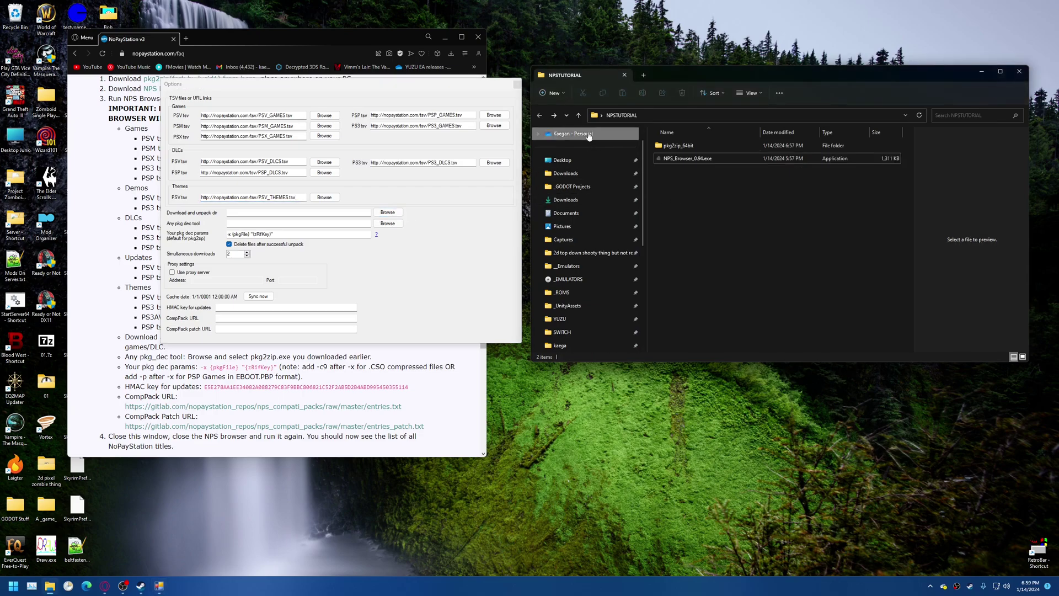
pyautogui.click(553, 92)
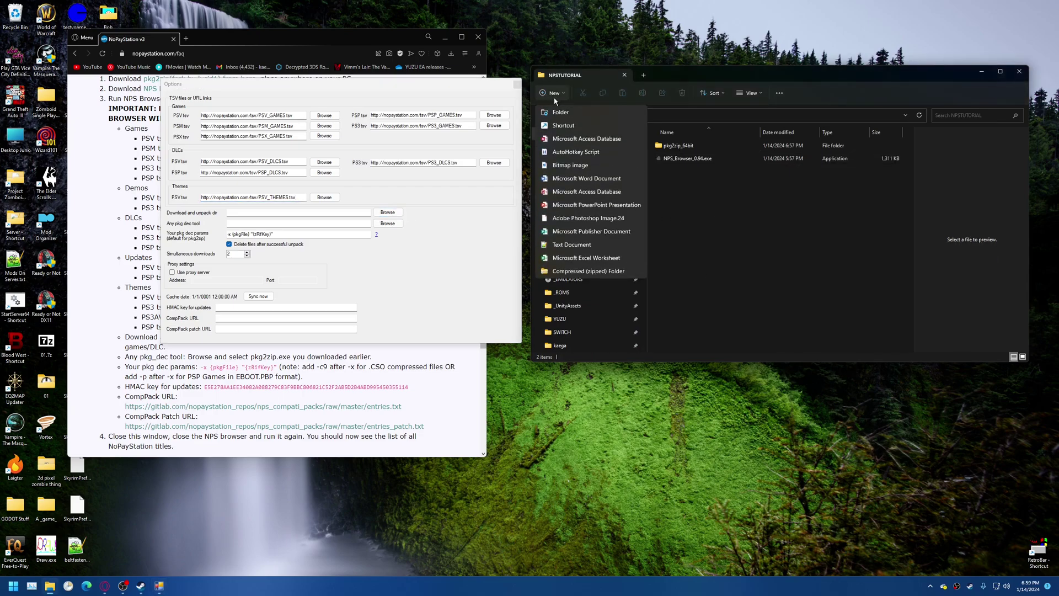
pyautogui.click(561, 112)
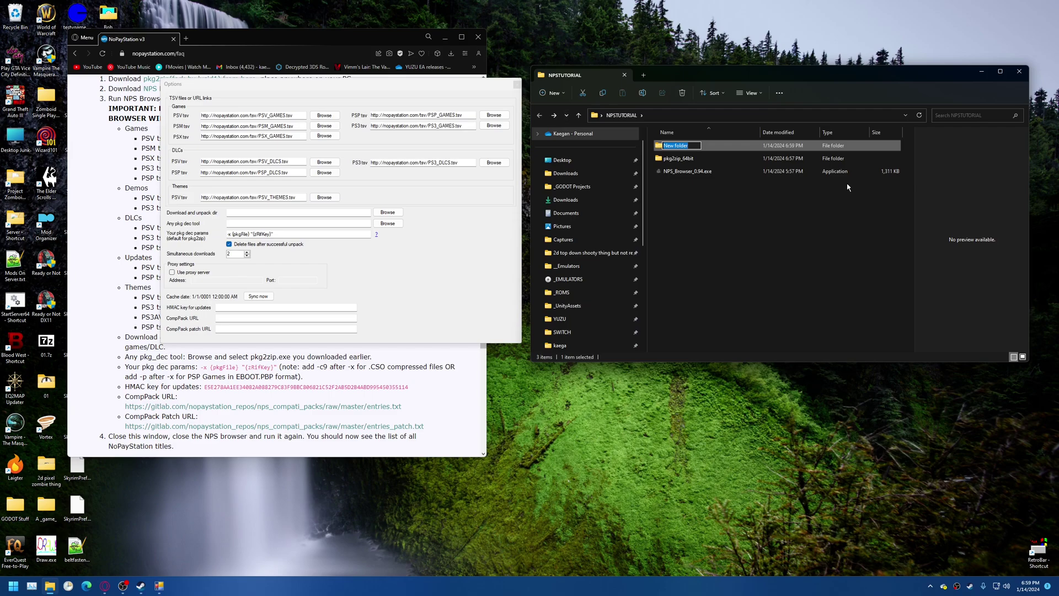
pyautogui.write('DownloadAndUnpackDirectory')
pyautogui.press('Return')
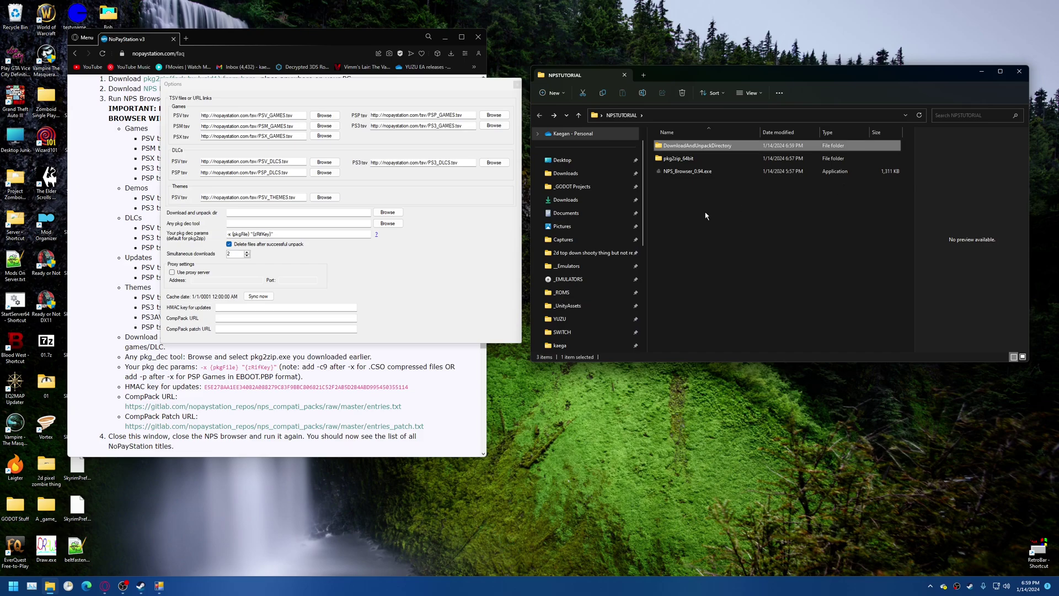
pyautogui.doubleClick(677, 148)
pyautogui.click(539, 114)
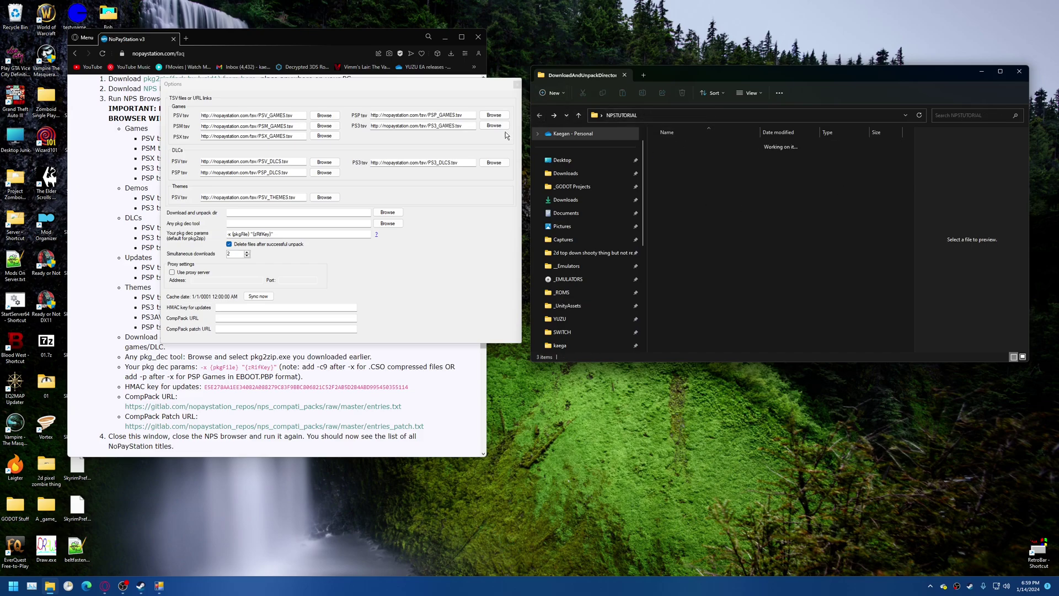
# - Set the Download and unpack dir to the DownloadAndUnpackDirectory folder in NPSTUTORIAL on the desktop, and check that folder's contents
pyautogui.click(396, 212)
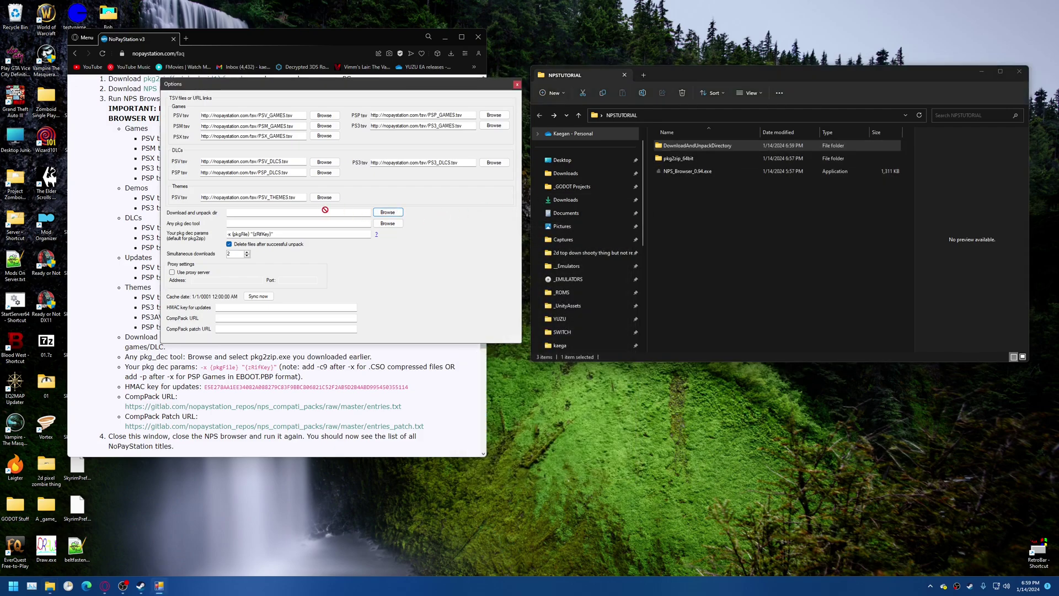
pyautogui.click(394, 211)
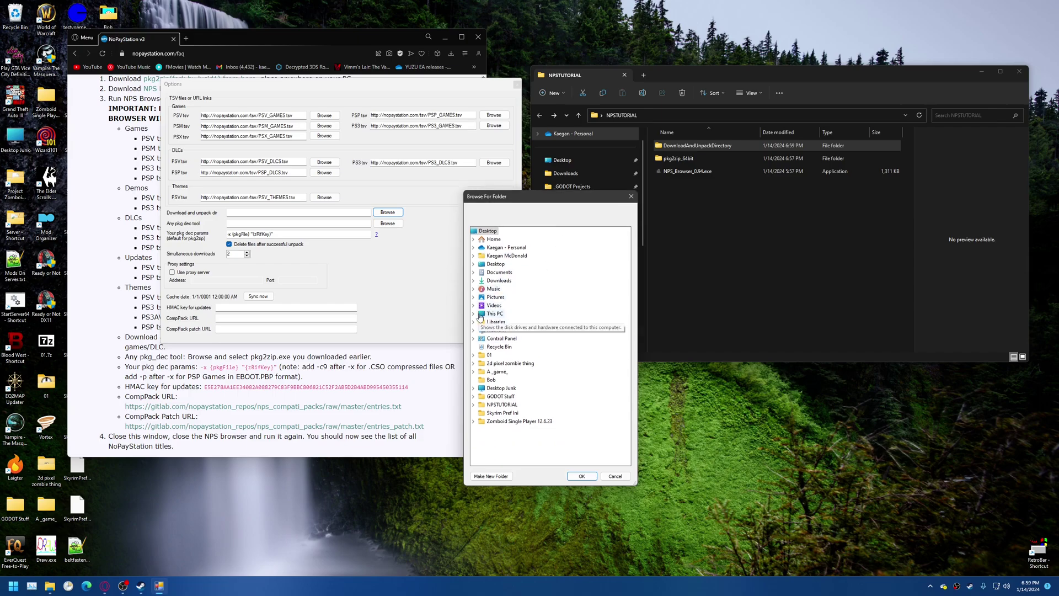
pyautogui.click(474, 264)
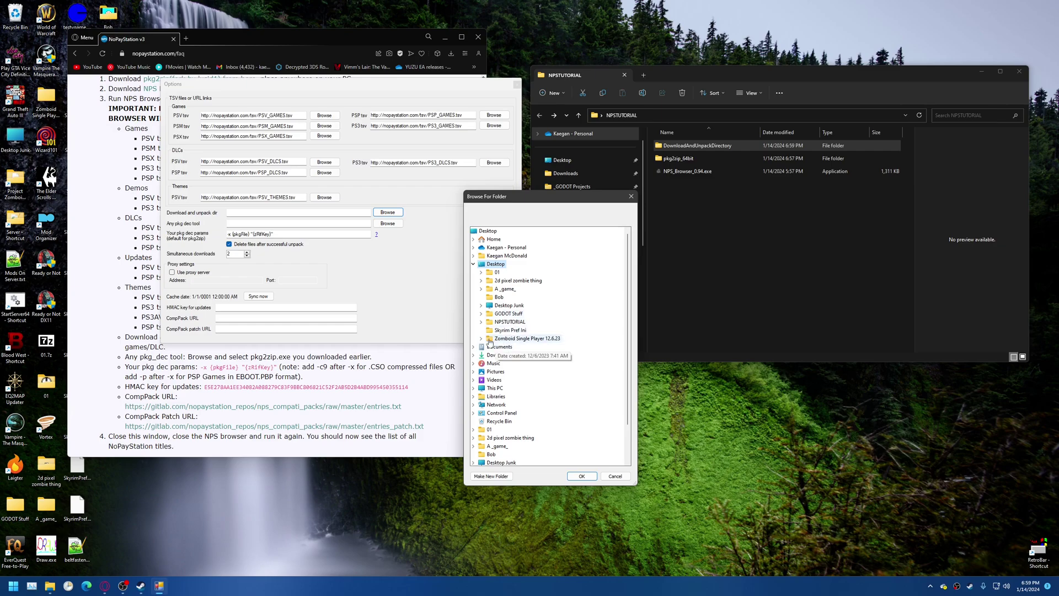
pyautogui.click(481, 322)
pyautogui.click(515, 331)
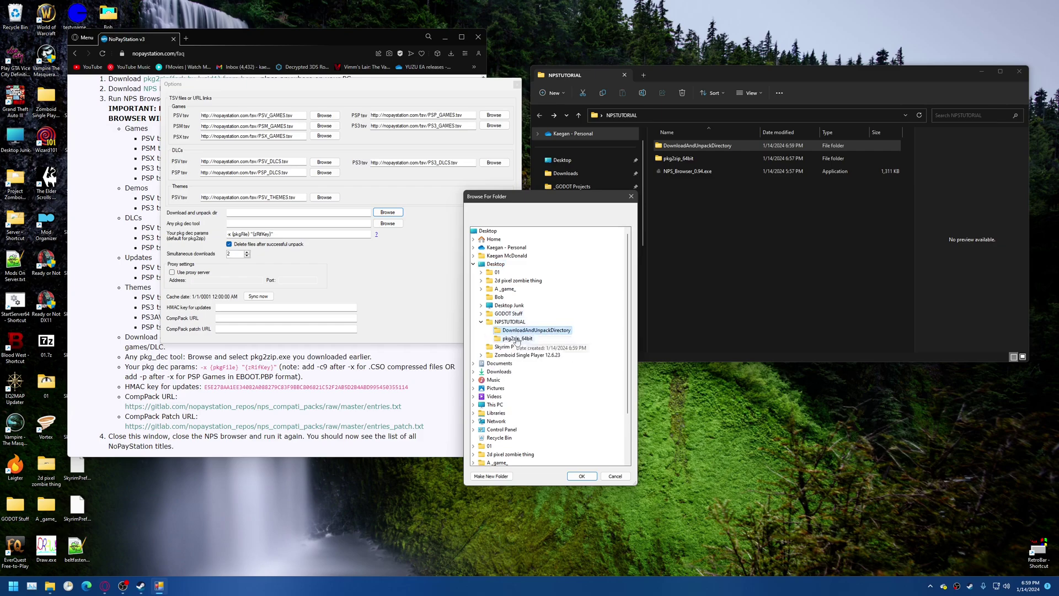
pyautogui.click(581, 476)
pyautogui.doubleClick(298, 213)
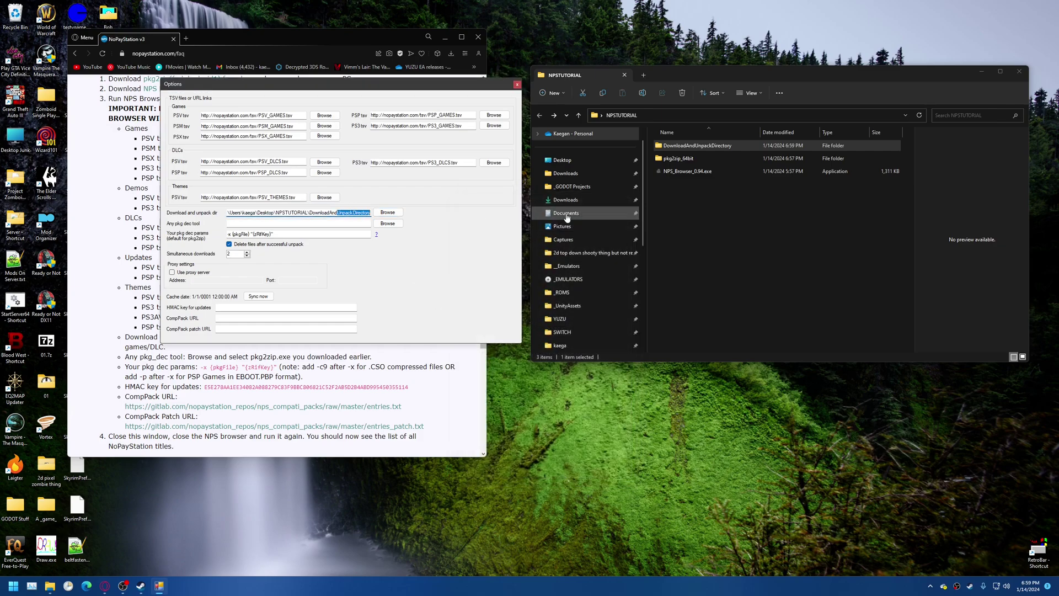
pyautogui.click(687, 147)
pyautogui.doubleClick(687, 148)
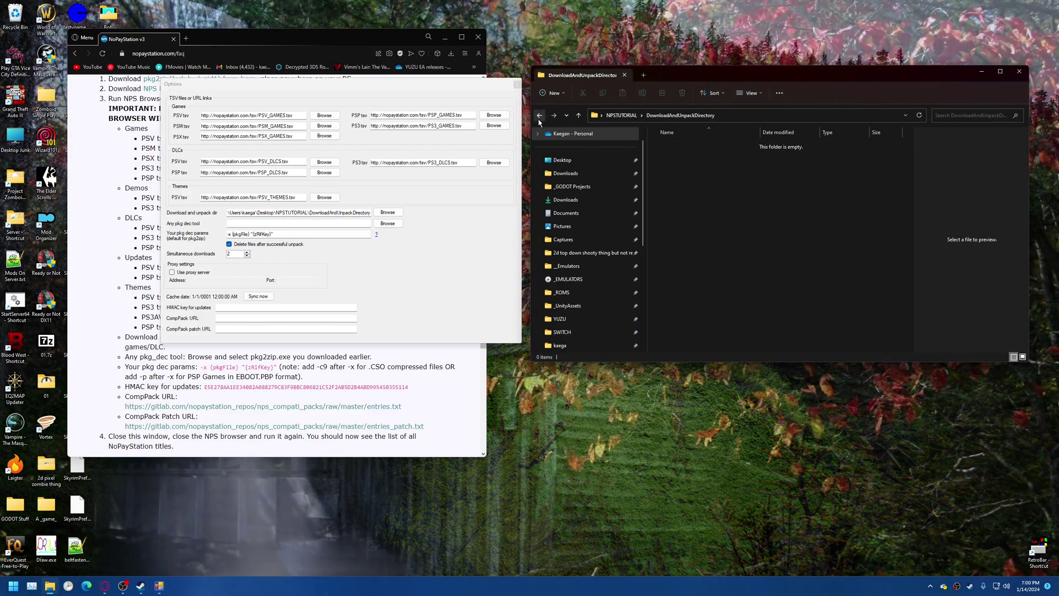
pyautogui.hotkey('alt', 'Left')
# - Set the Any pkg dec tool path to pkg2zip.exe in the pkg2zip_64bit folder of NPSTUTORIAL
pyautogui.click(252, 226)
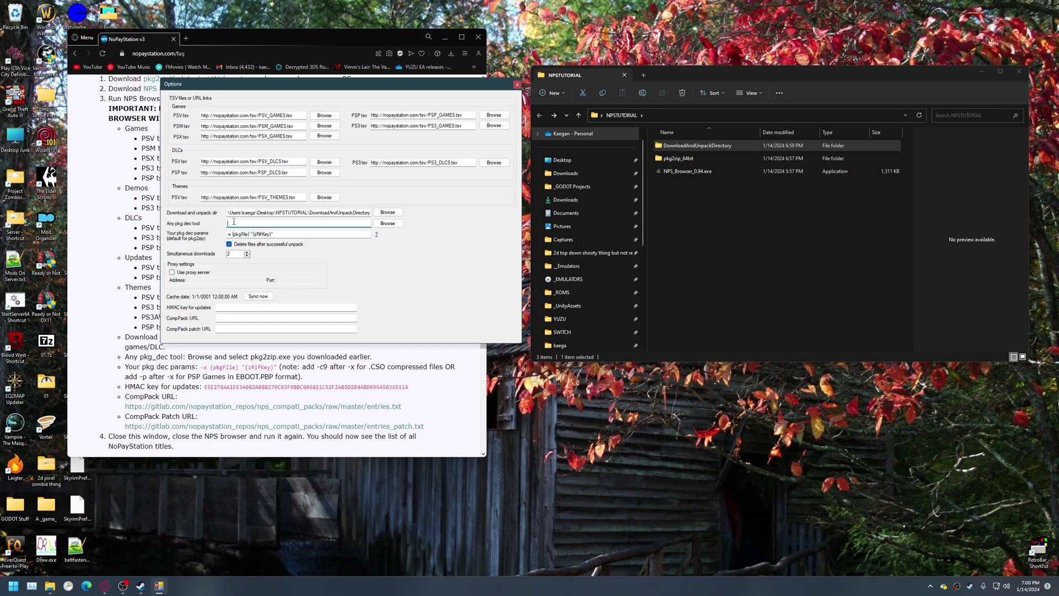
pyautogui.click(678, 158)
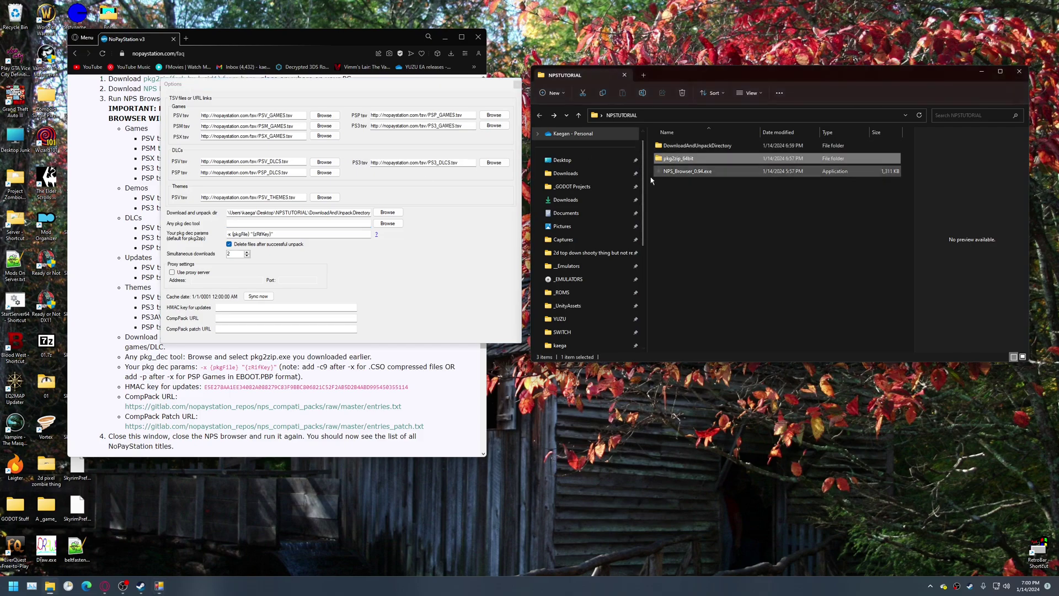
pyautogui.click(387, 223)
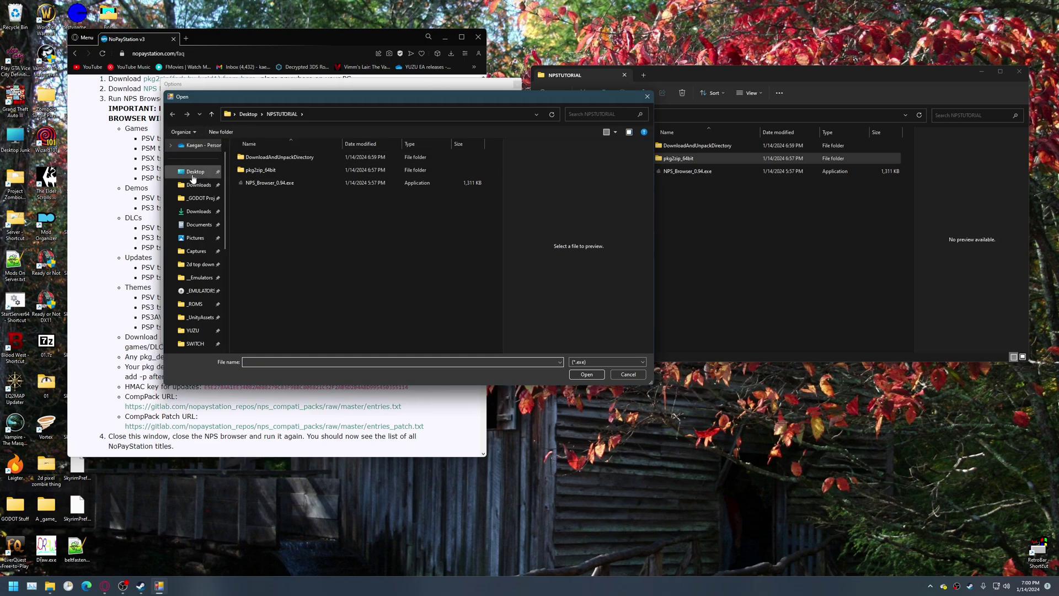
pyautogui.click(196, 173)
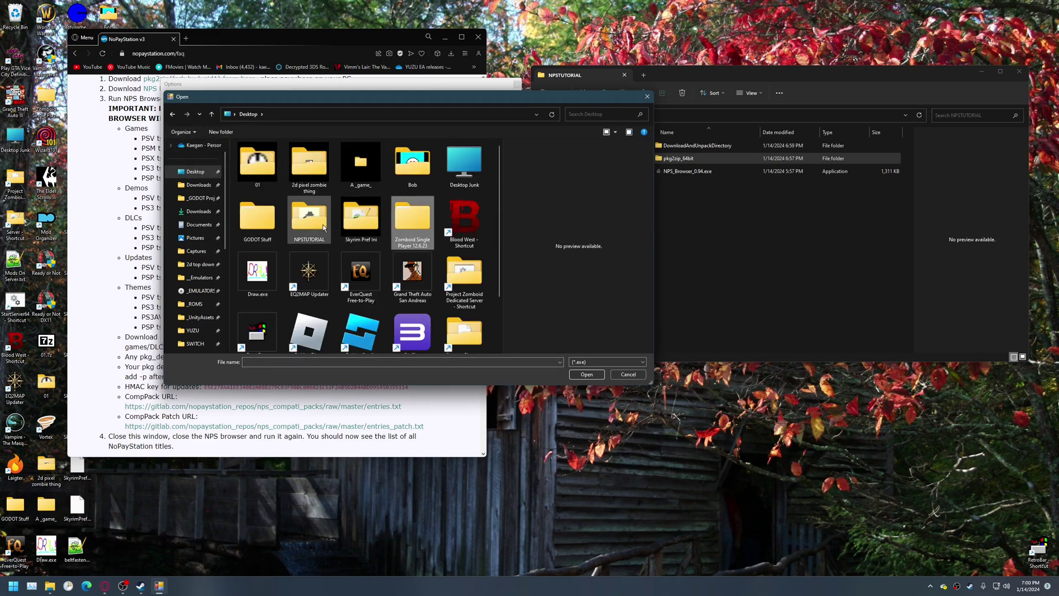
pyautogui.doubleClick(319, 216)
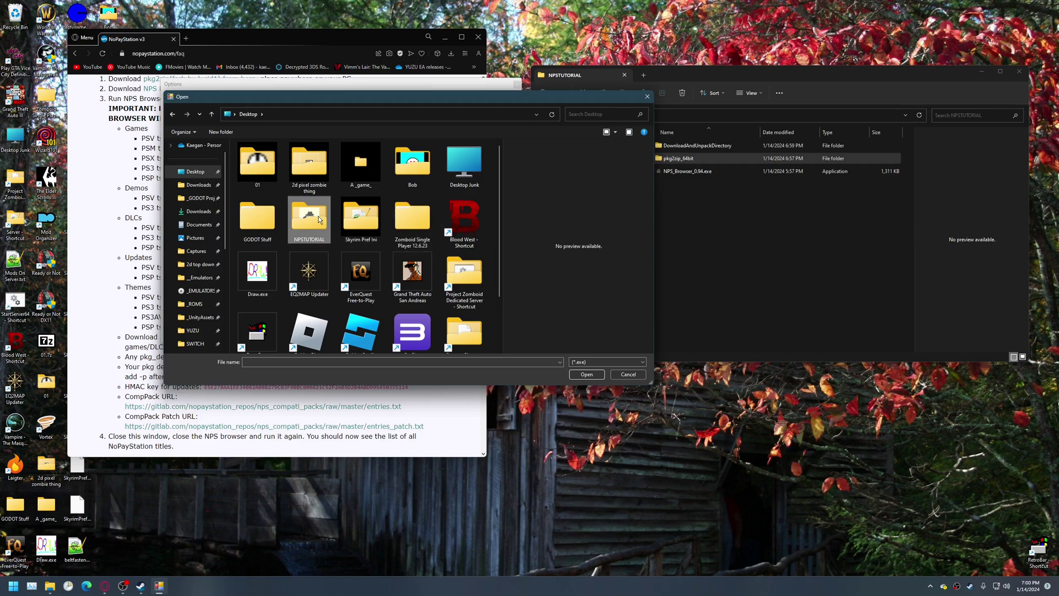
pyautogui.doubleClick(254, 170)
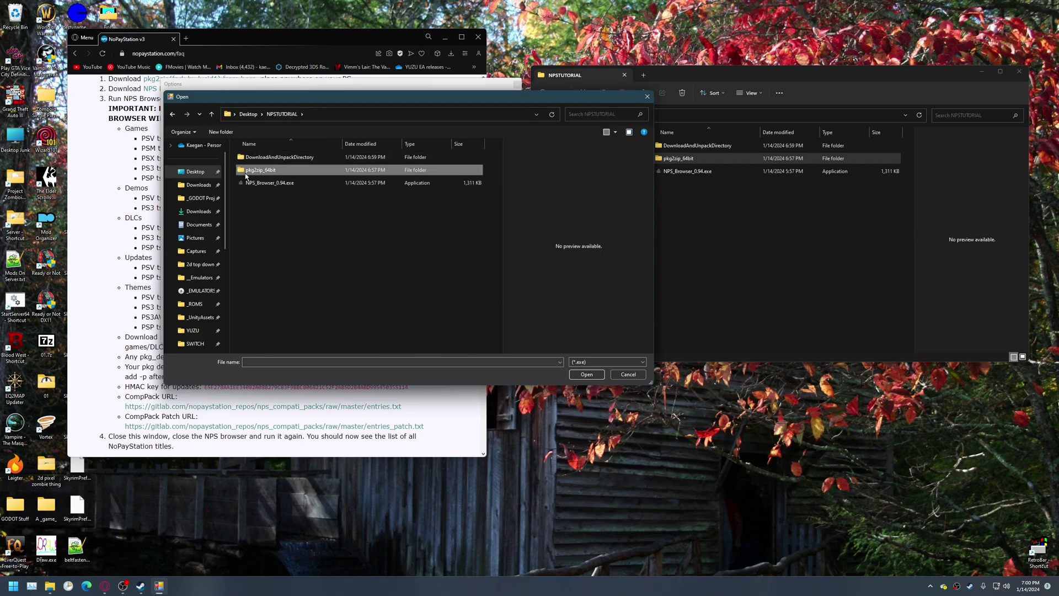
pyautogui.doubleClick(260, 158)
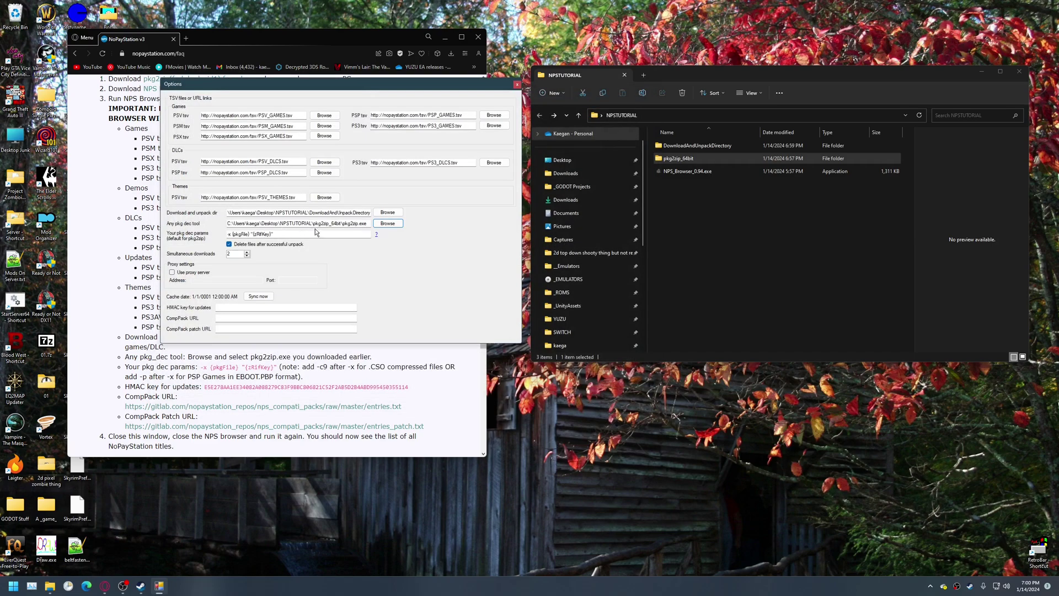
pyautogui.moveTo(348, 223); pyautogui.dragTo(375, 224)
# - Review the pkg dec params and the simultaneous downloads setting alongside the FAQ's instructions
pyautogui.click(278, 234)
pyautogui.moveTo(276, 234); pyautogui.dragTo(199, 236)
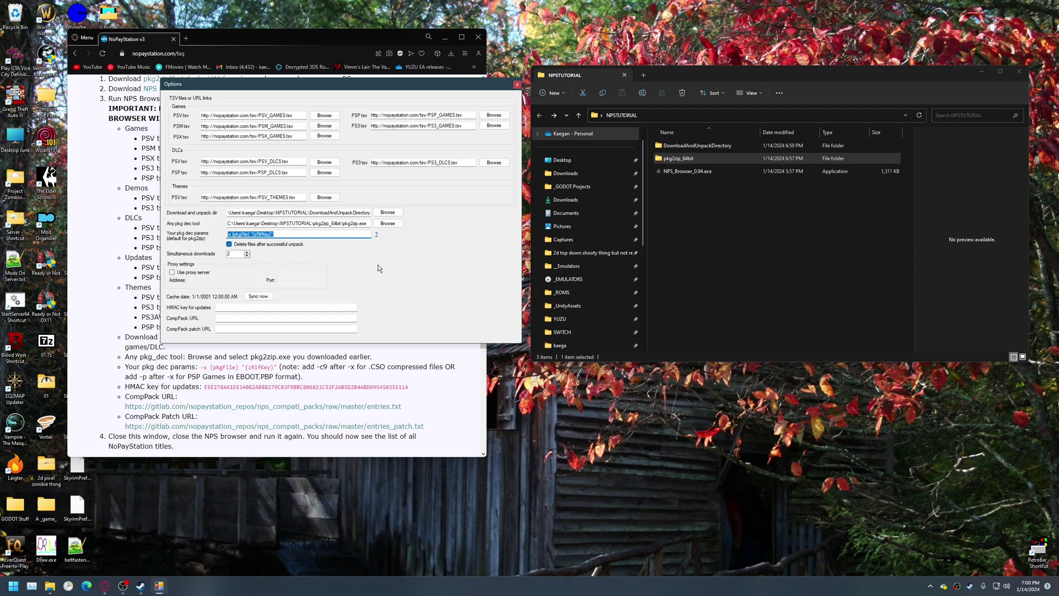
pyautogui.doubleClick(231, 254)
pyautogui.moveTo(324, 85); pyautogui.dragTo(574, 82)
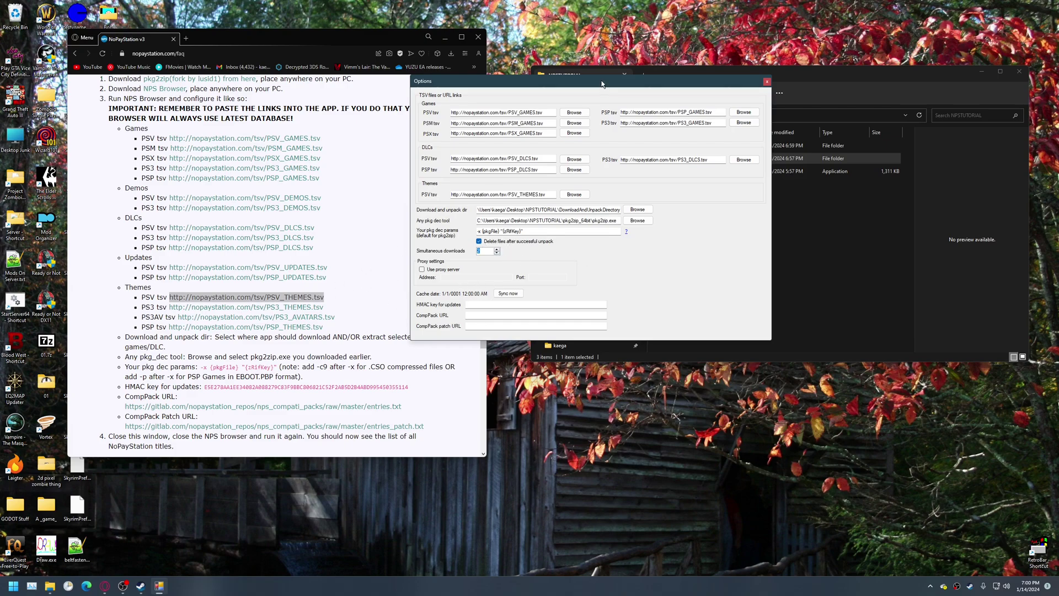
pyautogui.moveTo(601, 82); pyautogui.dragTo(799, 33)
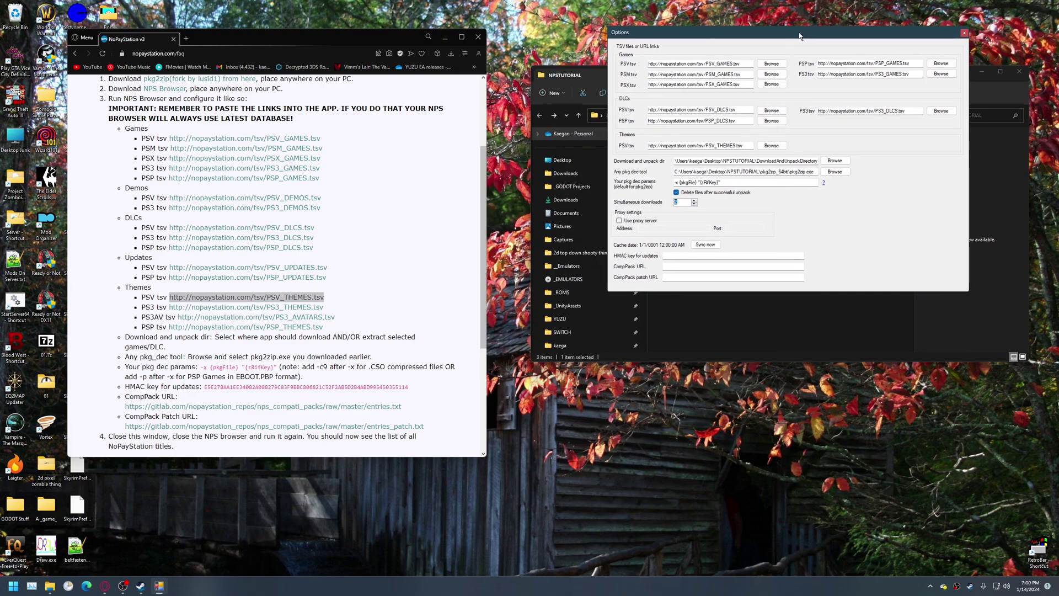
pyautogui.click(373, 291)
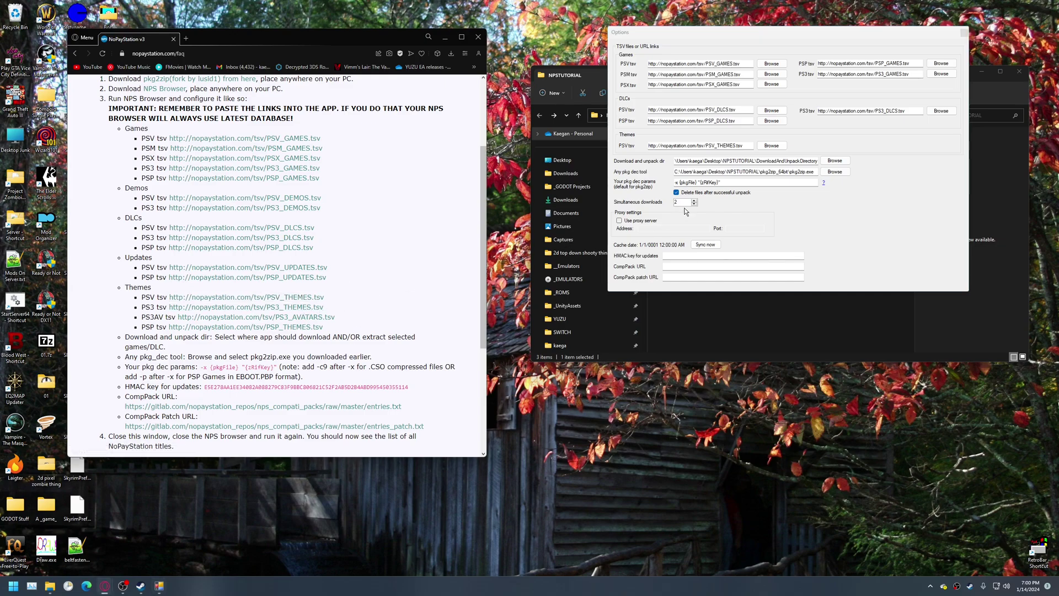
pyautogui.click(838, 212)
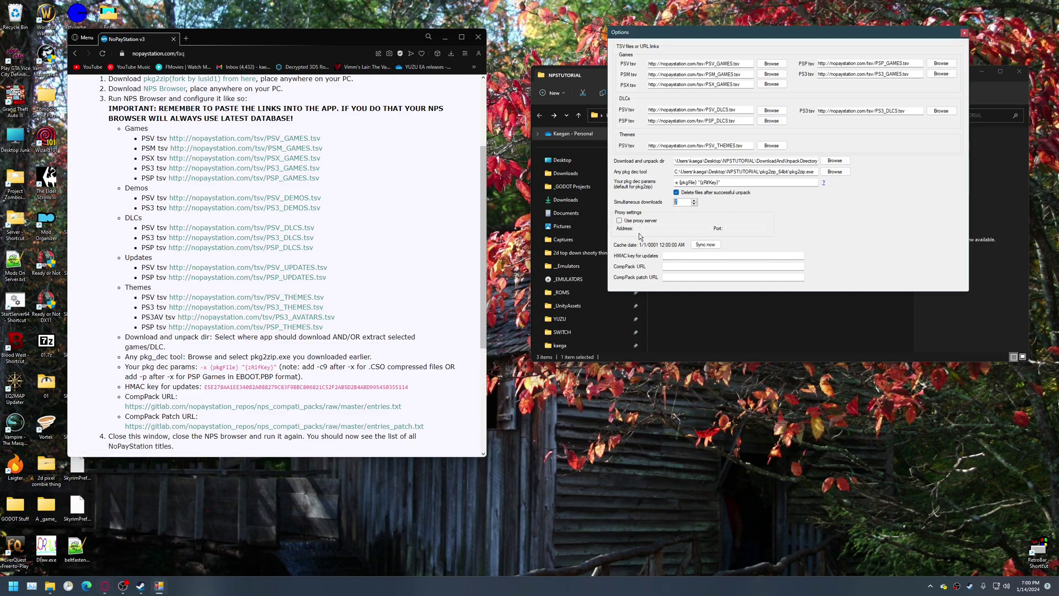
# - Copy the HMAC key from the FAQ into the HMAC key for updates field
pyautogui.click(682, 264)
pyautogui.click(682, 256)
pyautogui.click(376, 314)
pyautogui.scroll(-1, 376, 314)
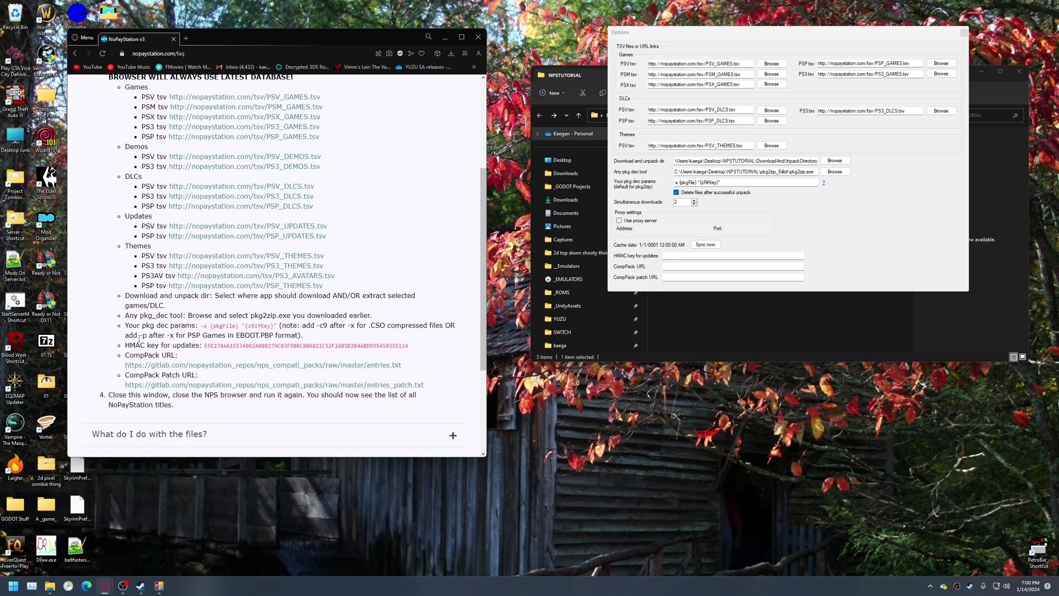
pyautogui.moveTo(126, 349); pyautogui.dragTo(202, 346)
pyautogui.hotkey('ctrl', 'c')
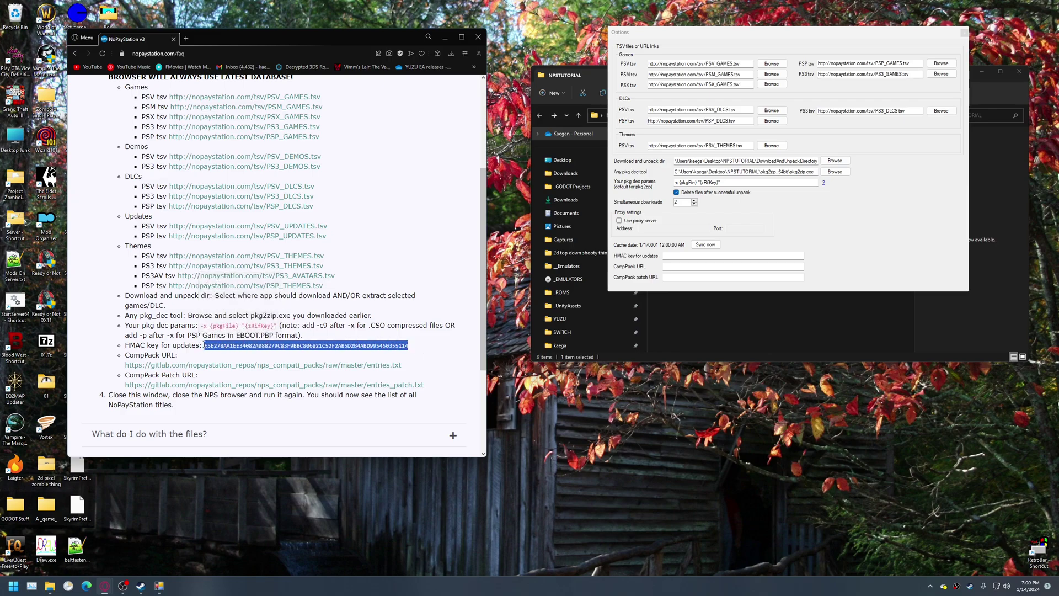
pyautogui.click(731, 255)
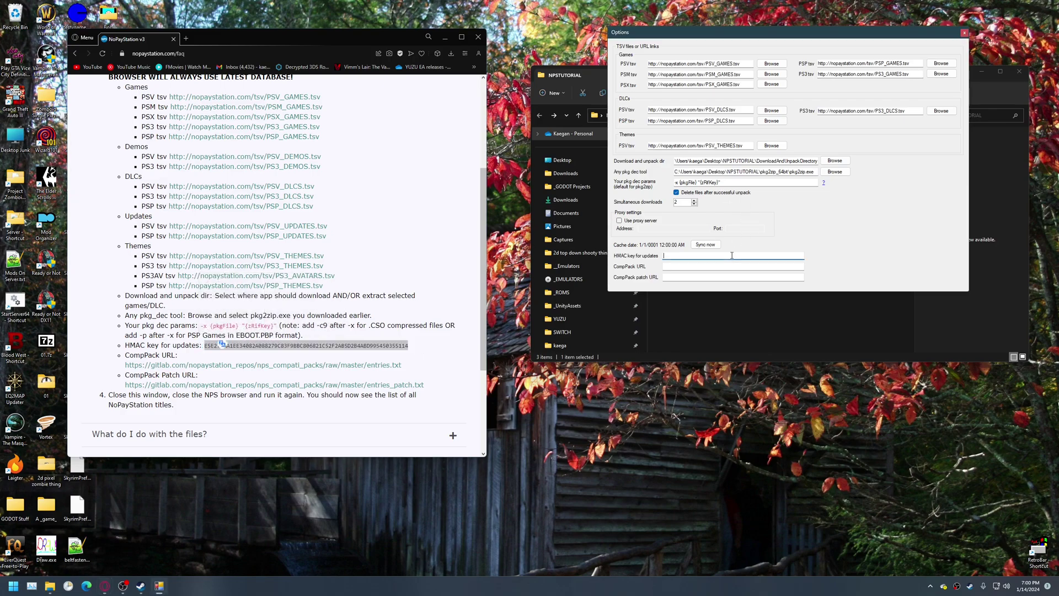
pyautogui.hotkey('ctrl', 'v')
pyautogui.click(425, 363)
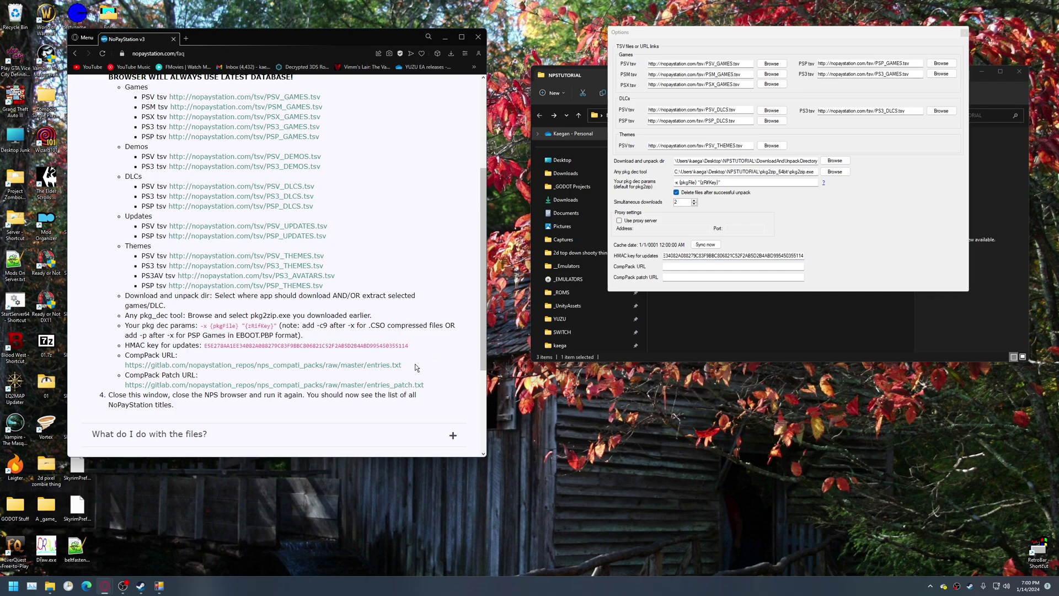
pyautogui.moveTo(414, 363); pyautogui.dragTo(112, 373)
pyautogui.hotkey('ctrl', 'c')
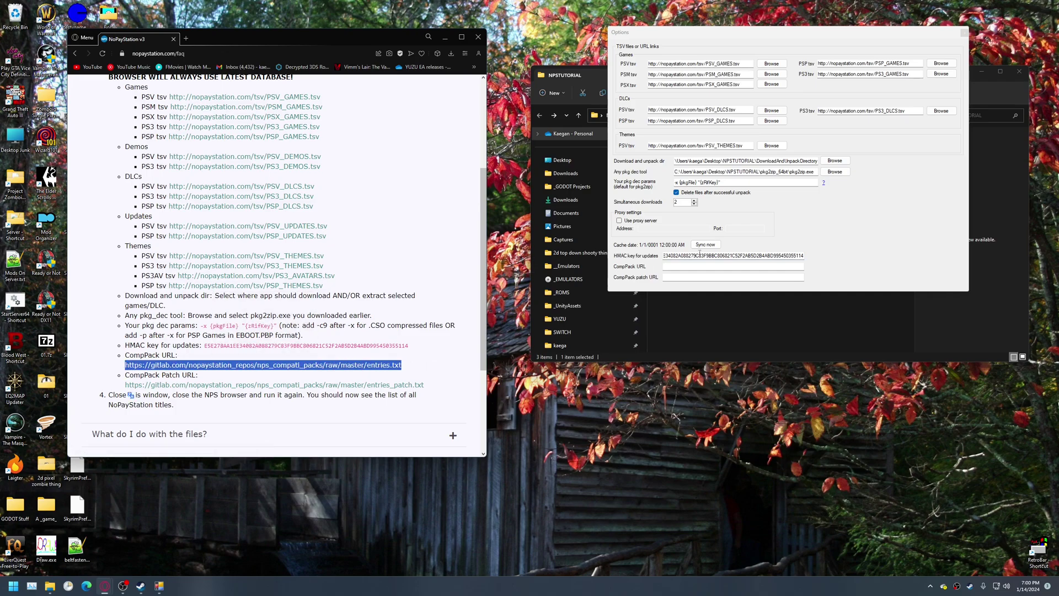
pyautogui.click(692, 267)
pyautogui.hotkey('ctrl', 'v')
pyautogui.moveTo(431, 389); pyautogui.dragTo(120, 385)
pyautogui.hotkey('ctrl', 'c')
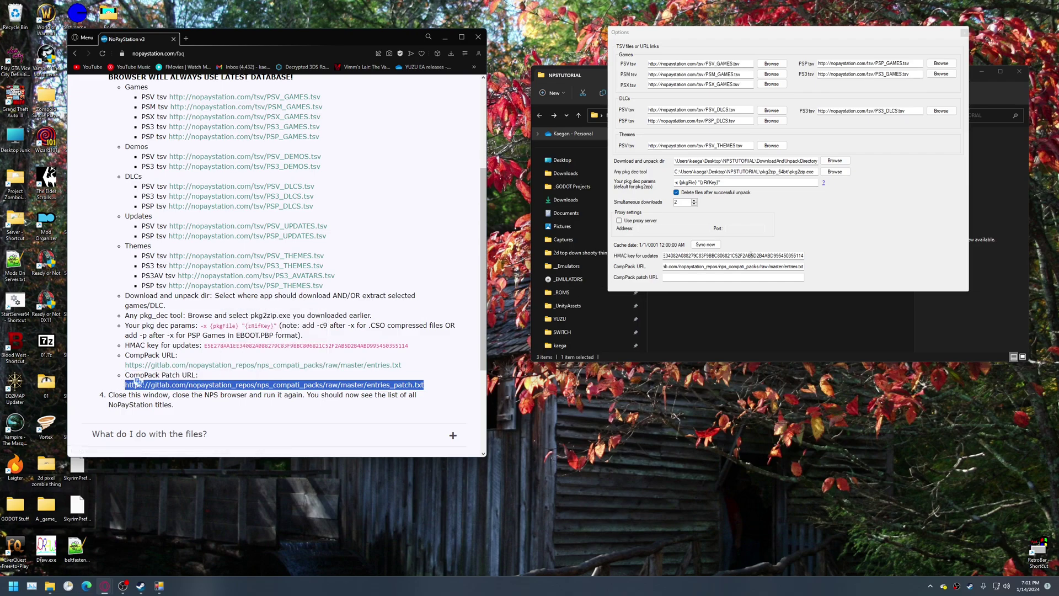
pyautogui.click(728, 277)
pyautogui.hotkey('ctrl', 'v')
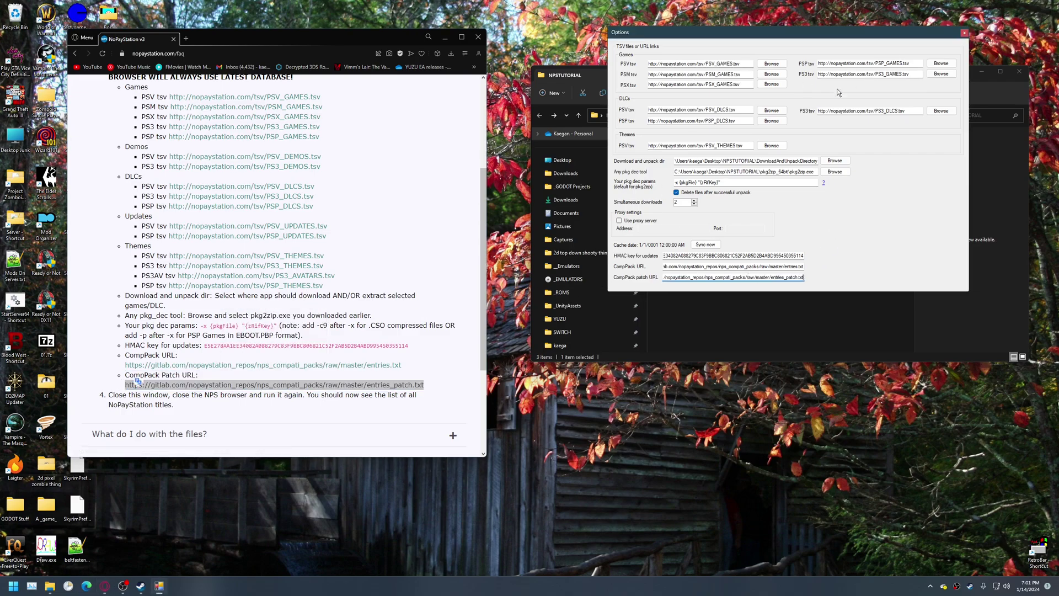
pyautogui.click(964, 35)
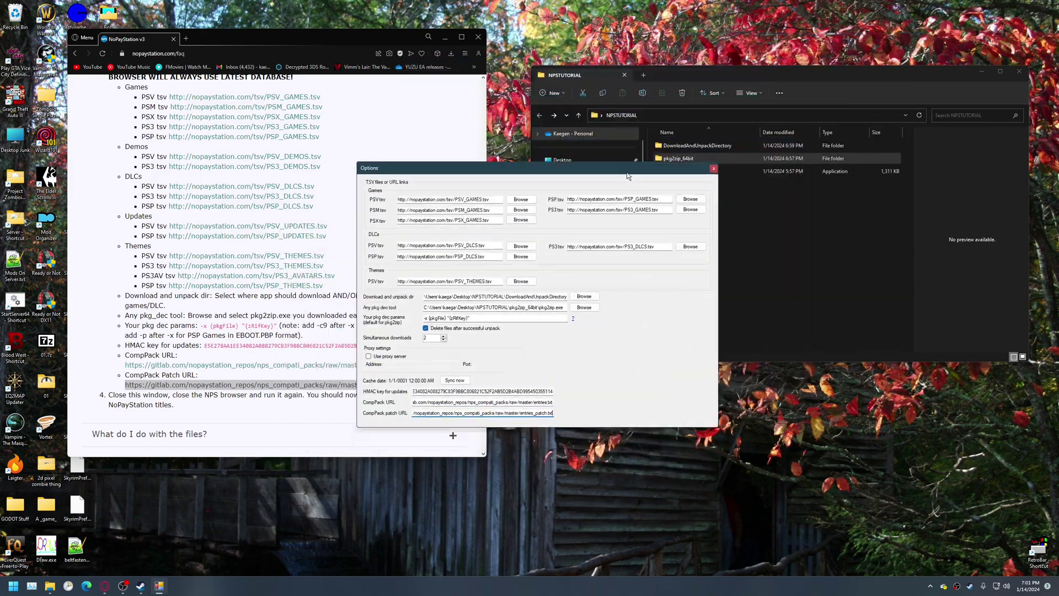
# - Close the options, let the database sync, and bring the NPS Browser game list into view
pyautogui.click(825, 83)
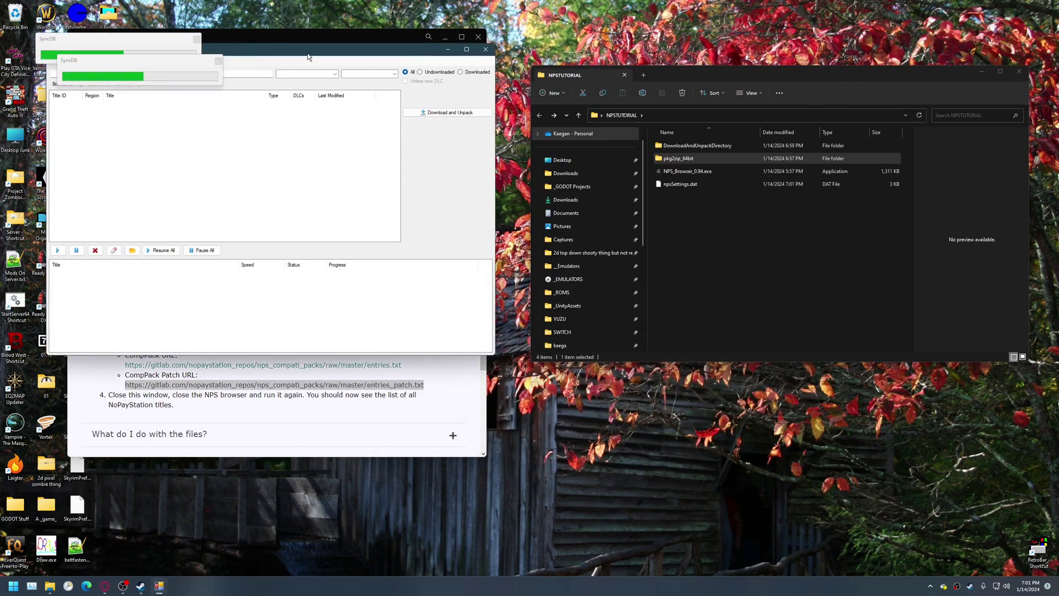
pyautogui.click(696, 192)
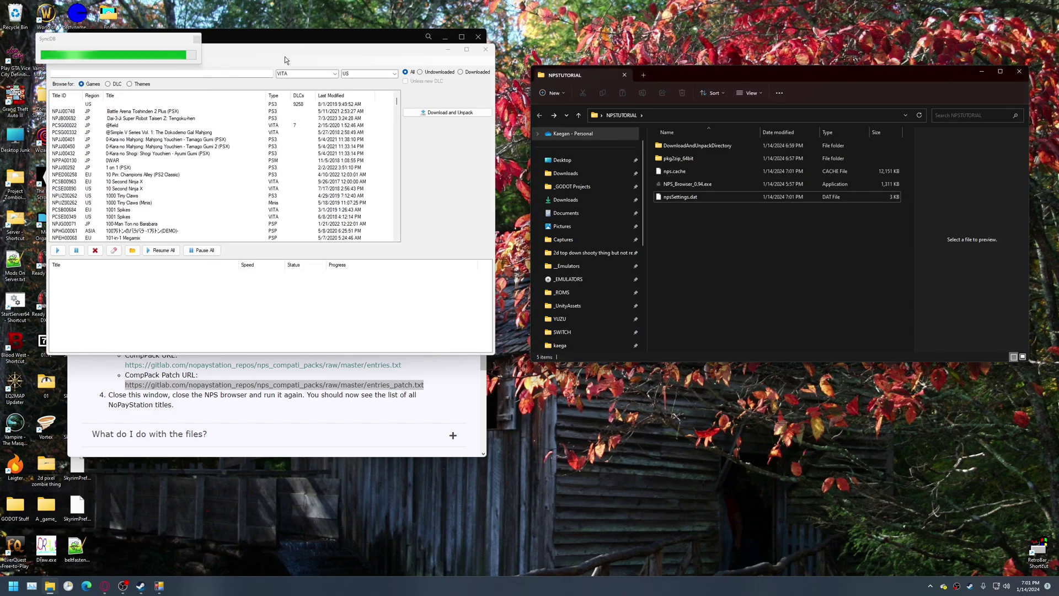
pyautogui.click(326, 45)
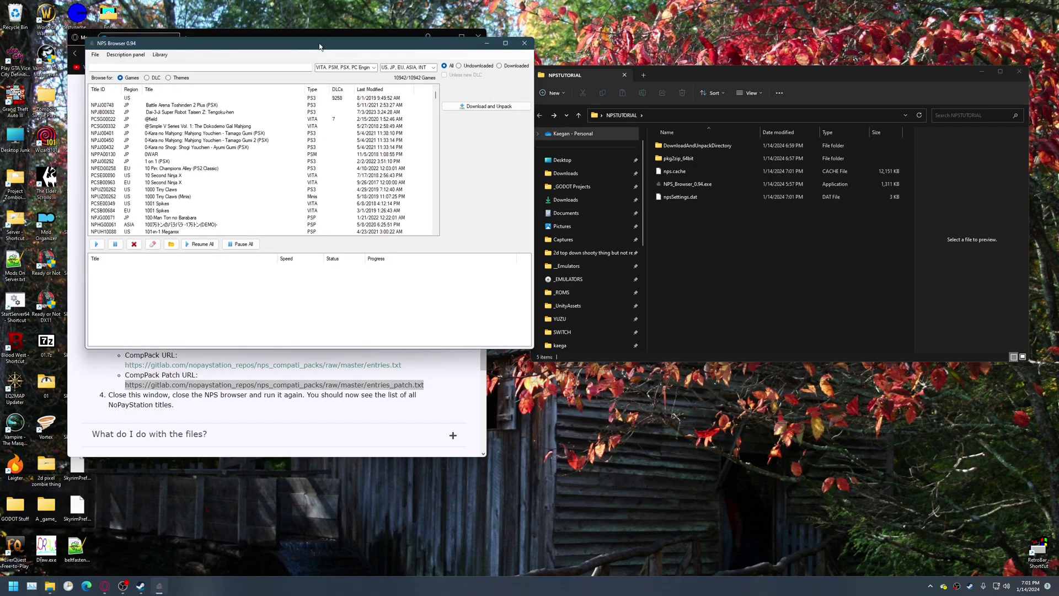
pyautogui.click(623, 101)
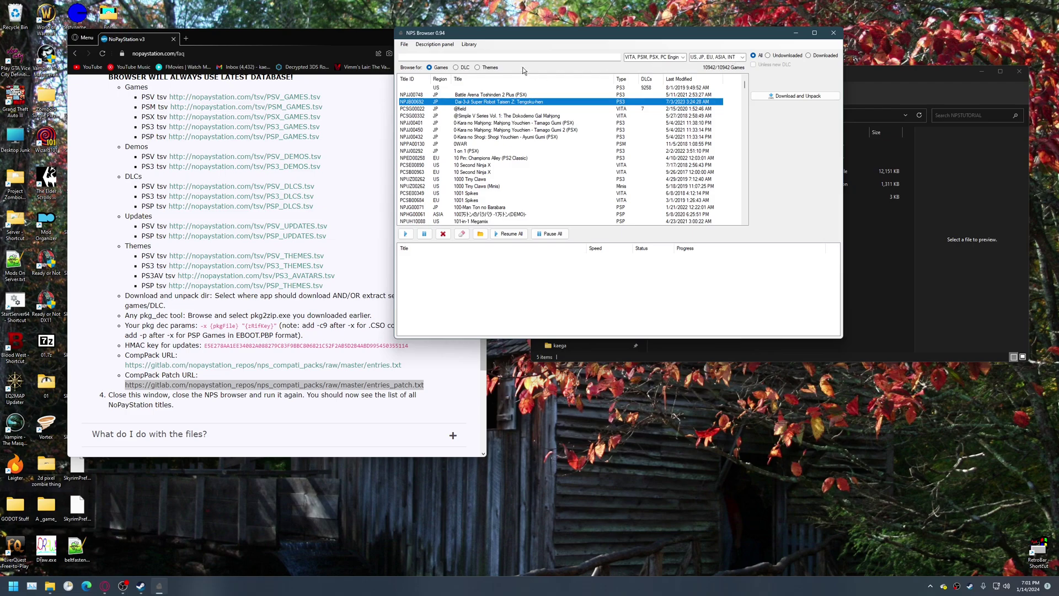
# - Look through the DLC and Themes lists, and return to browsing Games
pyautogui.click(456, 68)
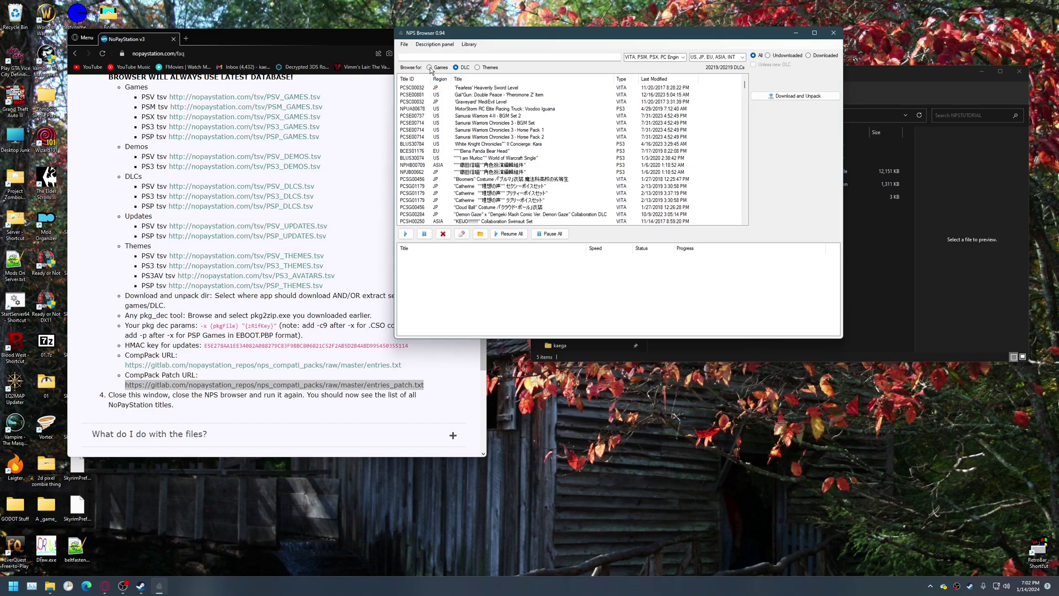
pyautogui.click(477, 68)
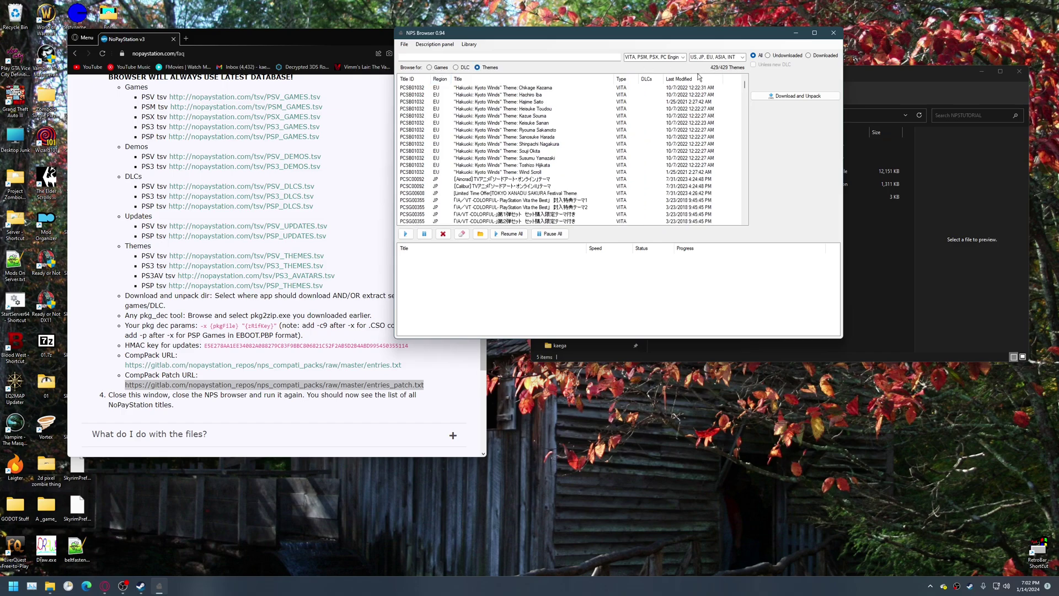
pyautogui.click(429, 68)
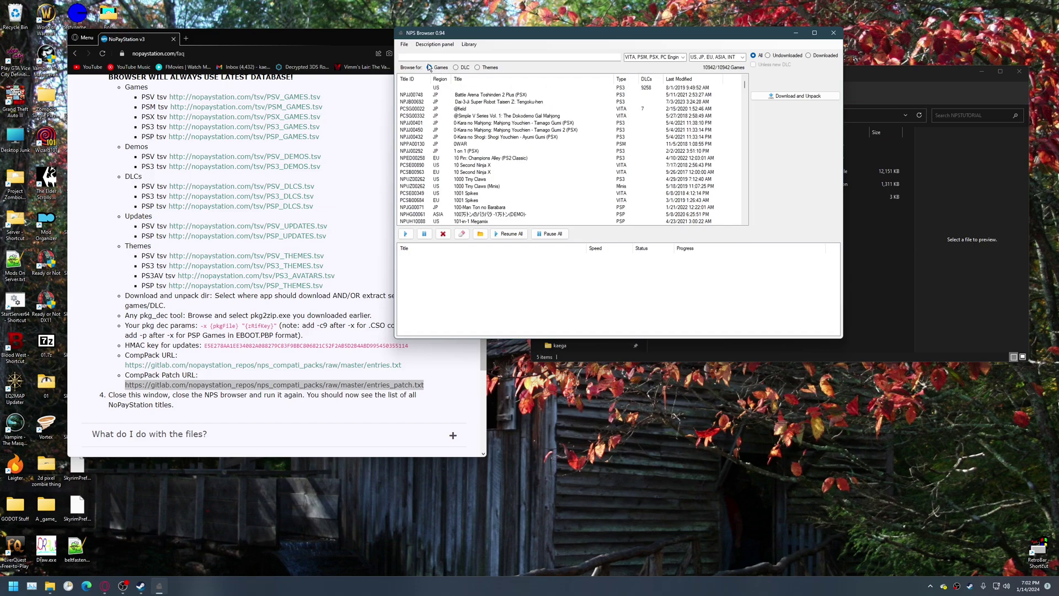
pyautogui.click(601, 110)
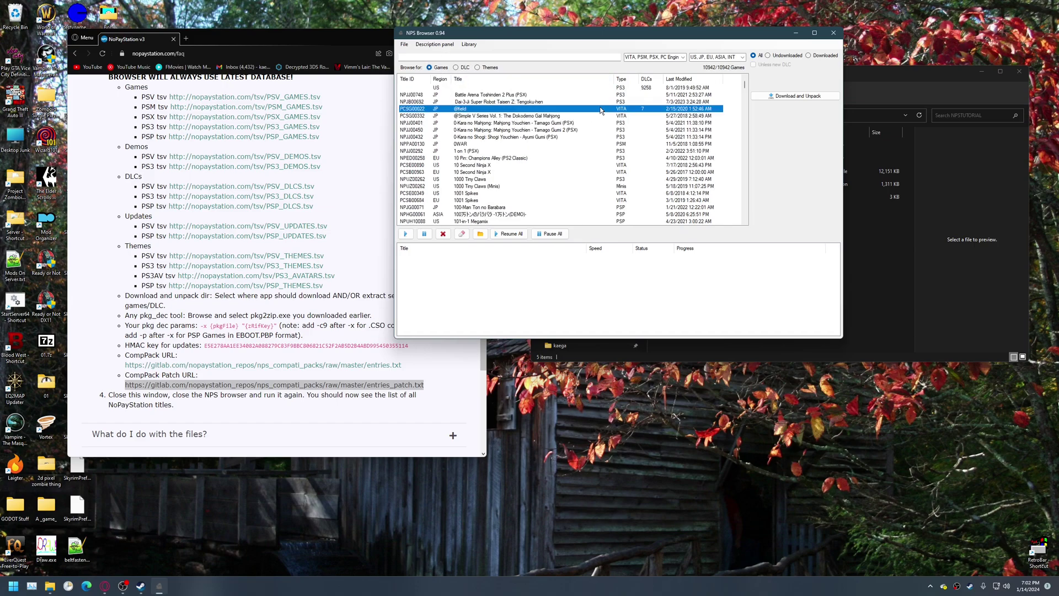
pyautogui.scroll(-1, 602, 110)
pyautogui.scroll(1, 551, 99)
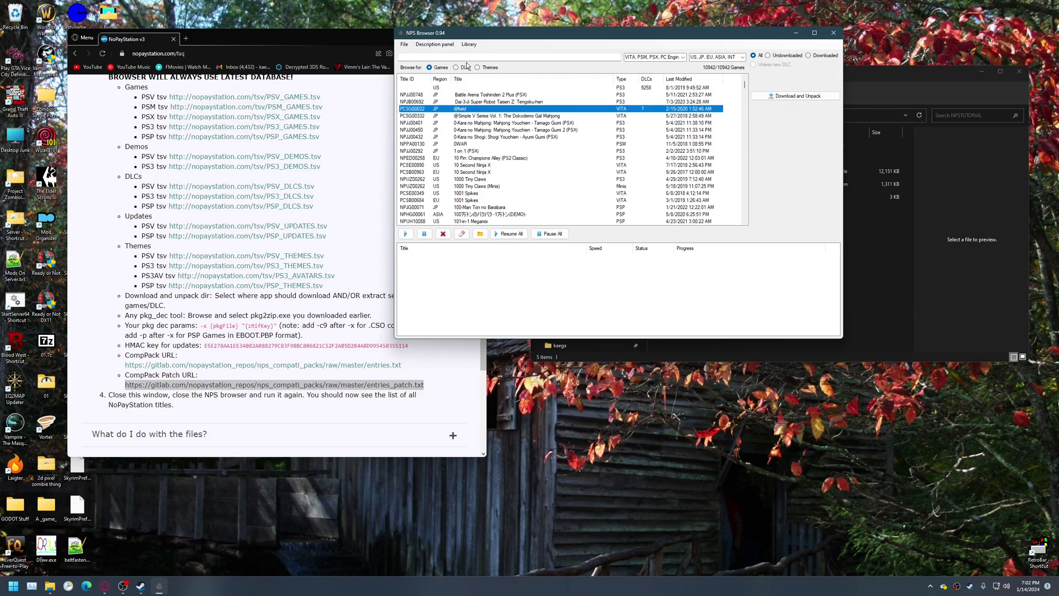
# - Limit the platform filter to PS3 by excluding VITA, PSM, PSX, PC Engine, PSP, Normal, NeoGeo, Minis and Go
pyautogui.click(683, 57)
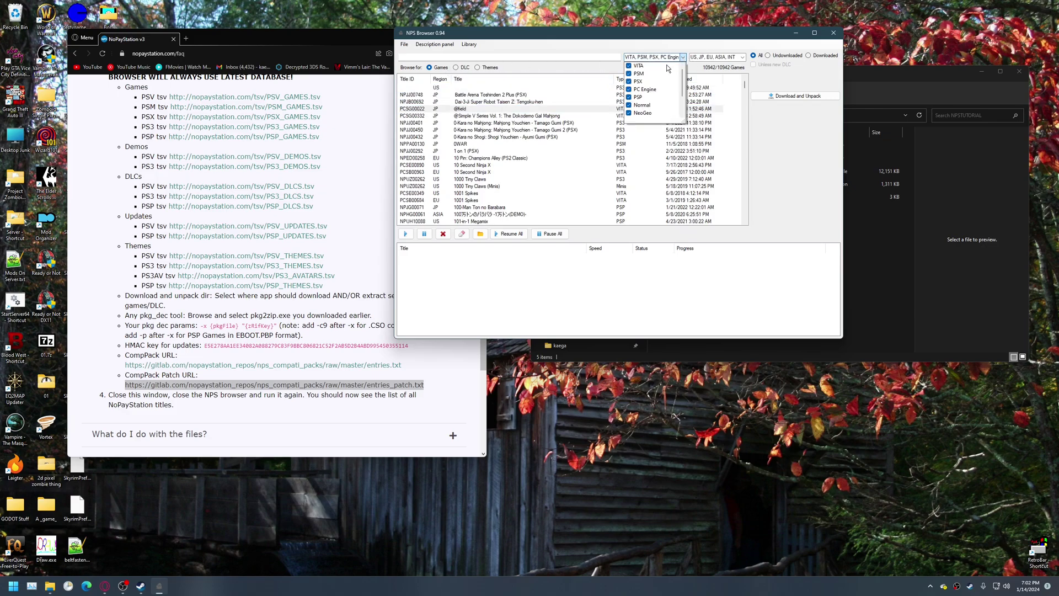
pyautogui.click(629, 74)
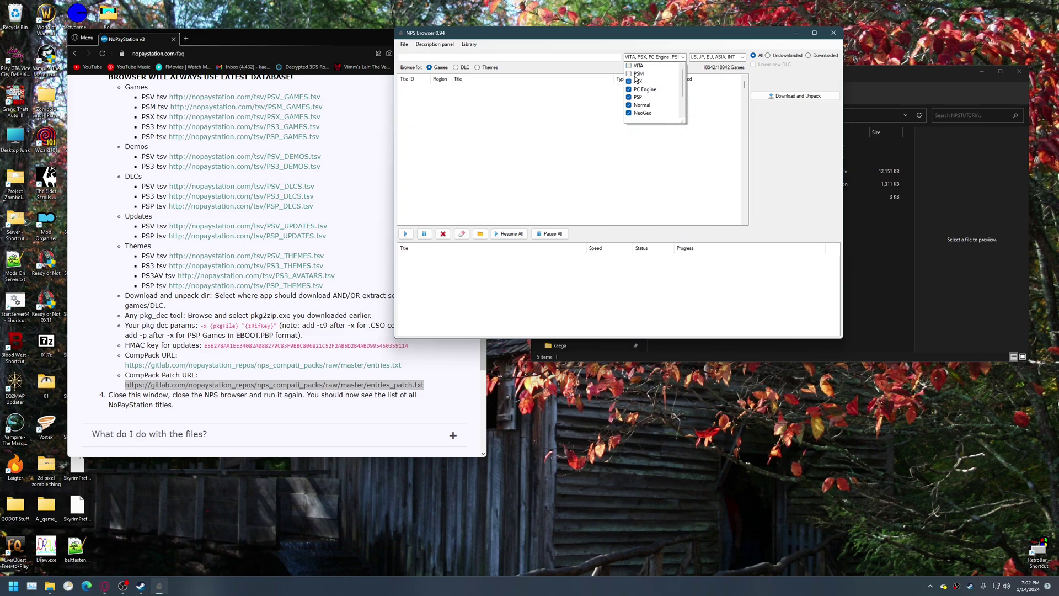
pyautogui.click(634, 82)
pyautogui.click(635, 97)
pyautogui.scroll(-1, 637, 105)
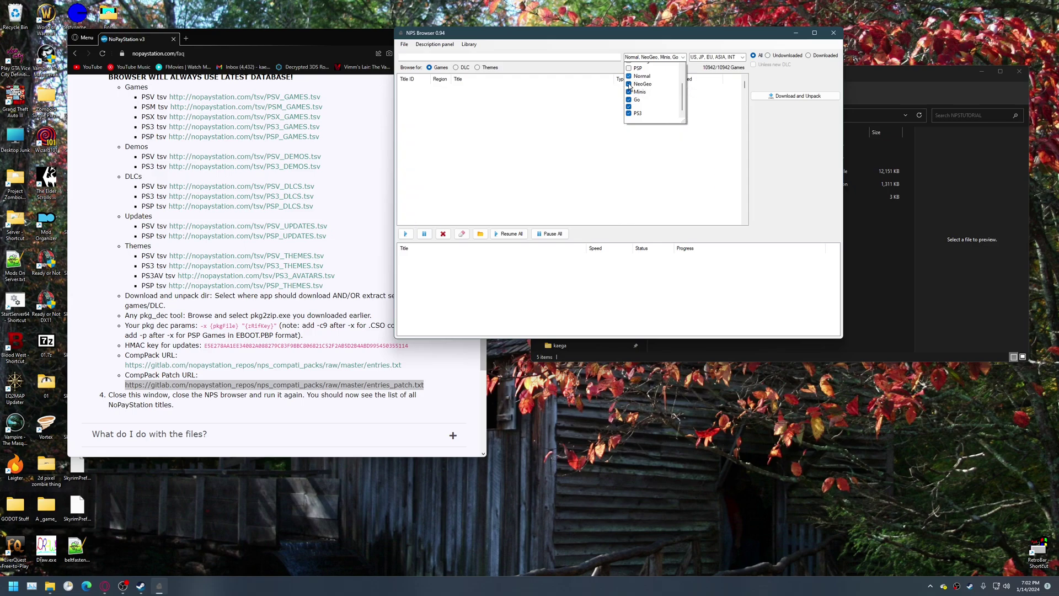
pyautogui.click(629, 92)
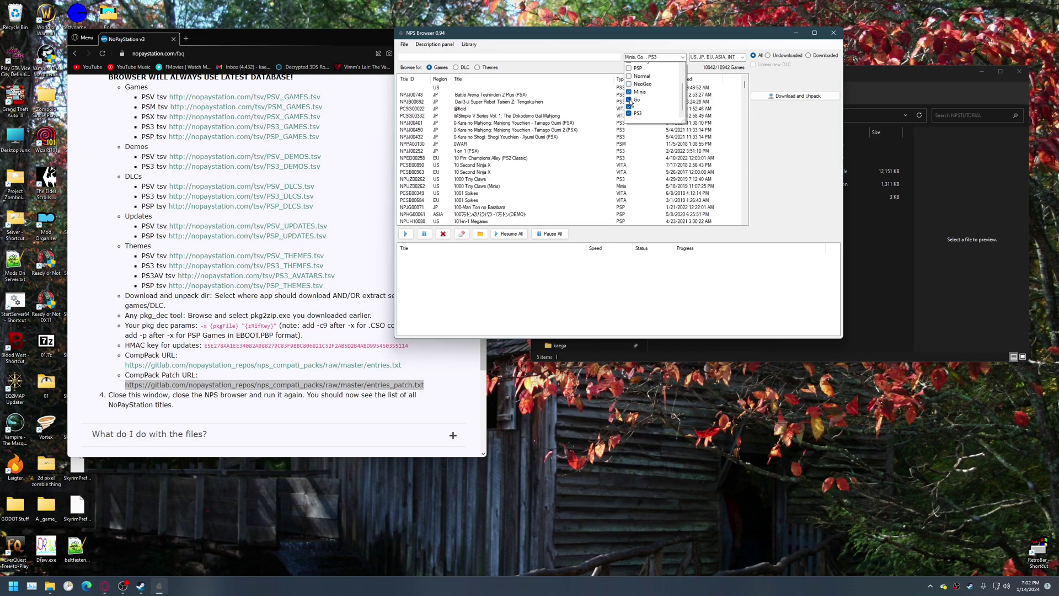
pyautogui.click(631, 102)
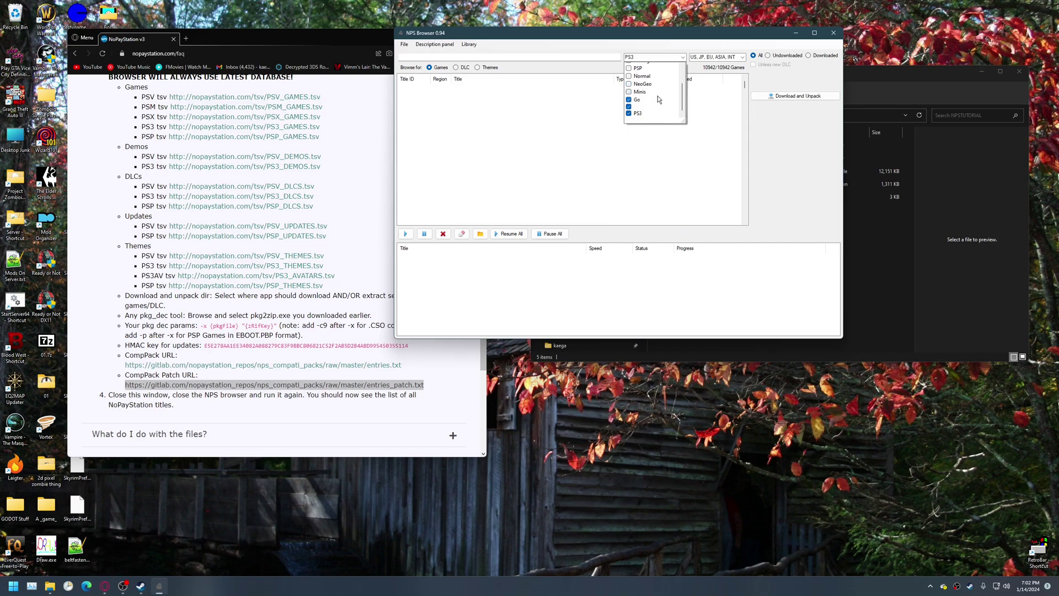
pyautogui.click(629, 100)
pyautogui.click(682, 58)
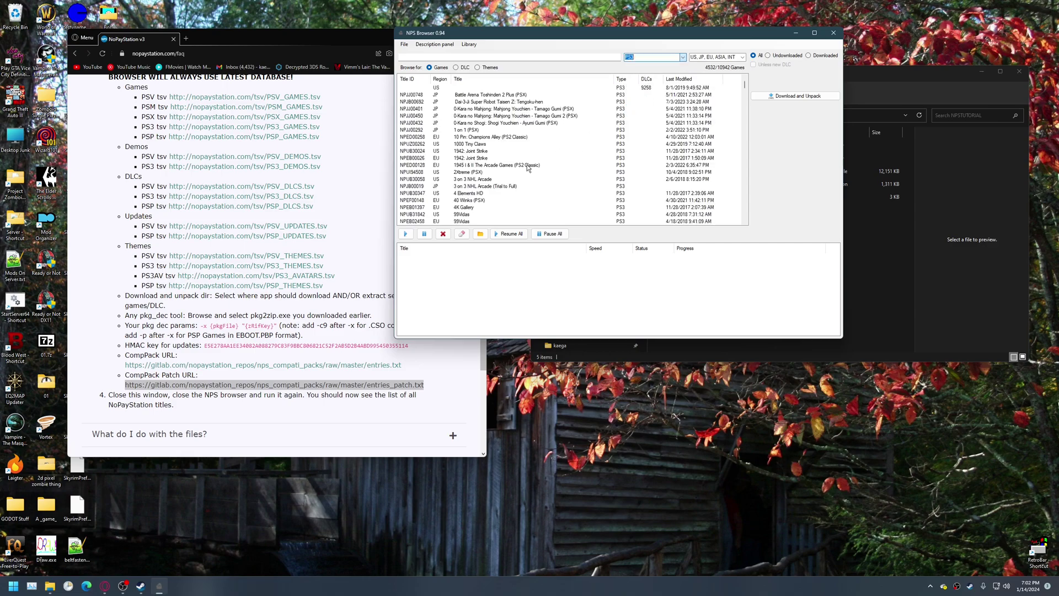
# - Limit the region filter to US by excluding JP, EU, ASIA and INT
pyautogui.click(742, 58)
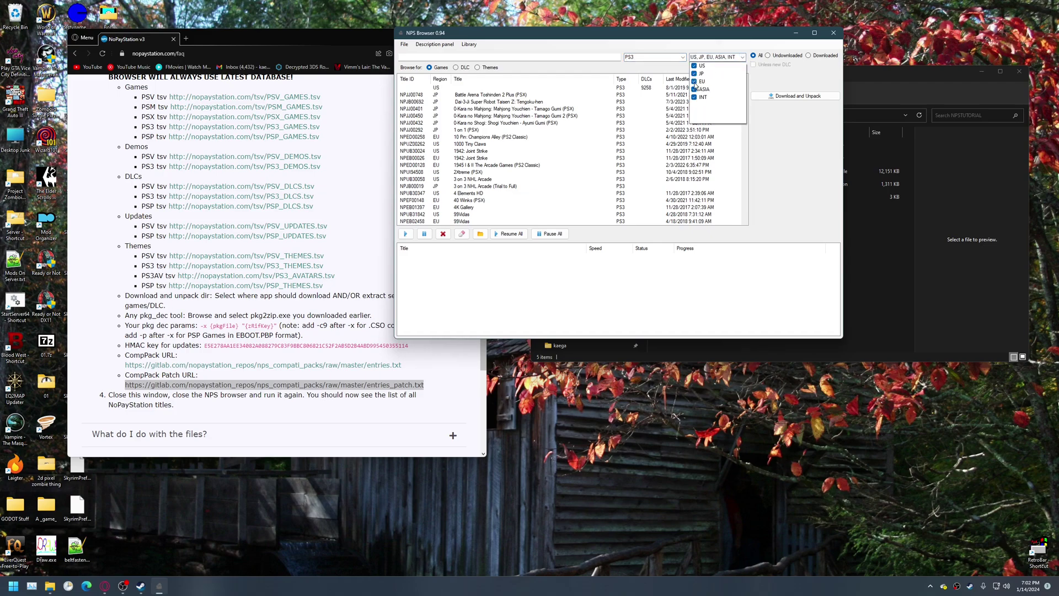
pyautogui.click(694, 81)
pyautogui.click(694, 98)
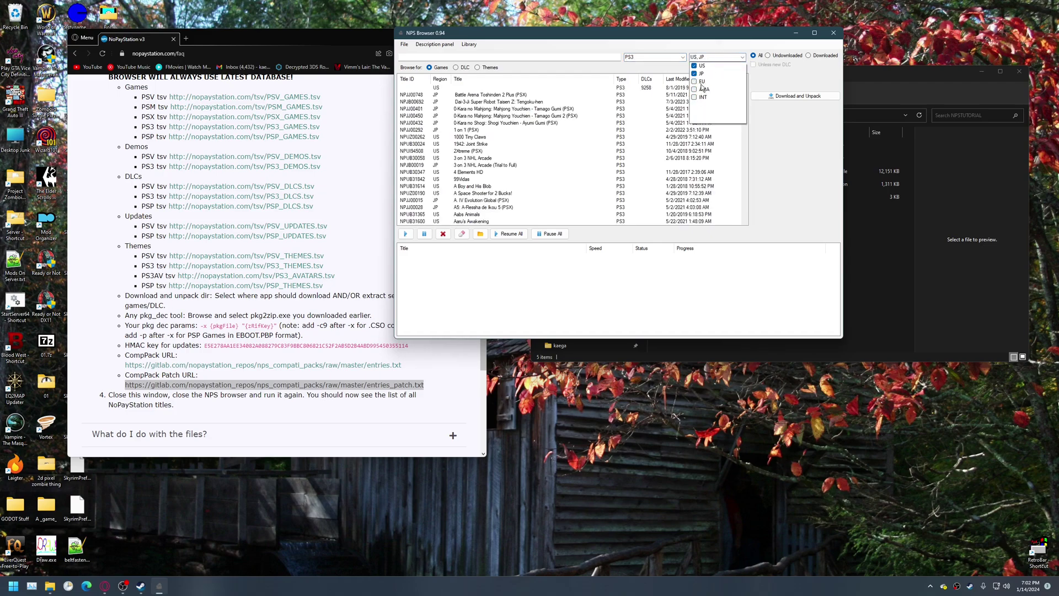
pyautogui.click(694, 74)
pyautogui.click(743, 58)
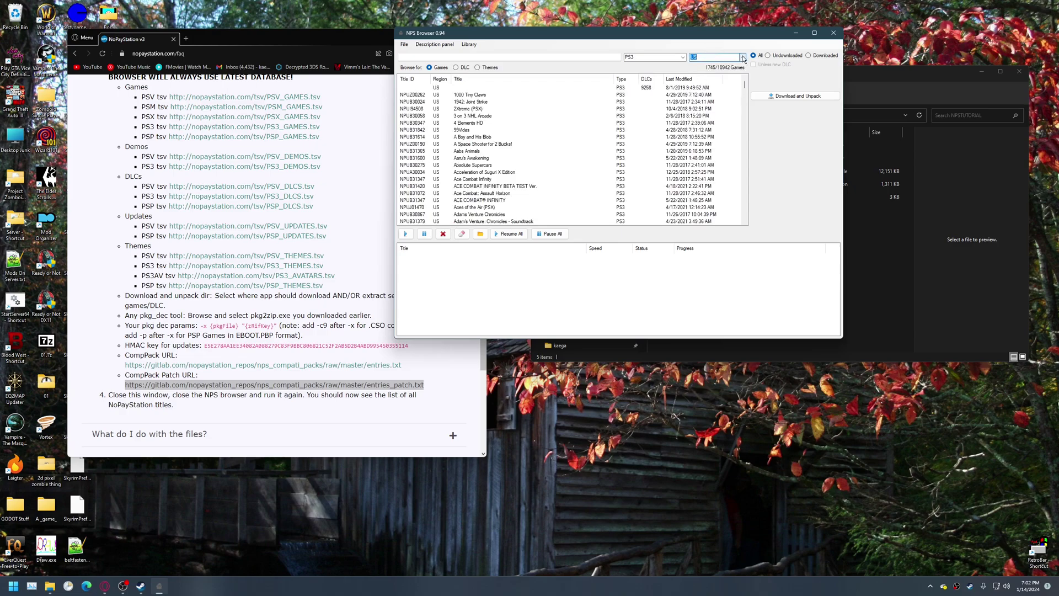
# - Browse the filtered list of US PS3 games from start to end
pyautogui.moveTo(745, 85); pyautogui.dragTo(718, 296)
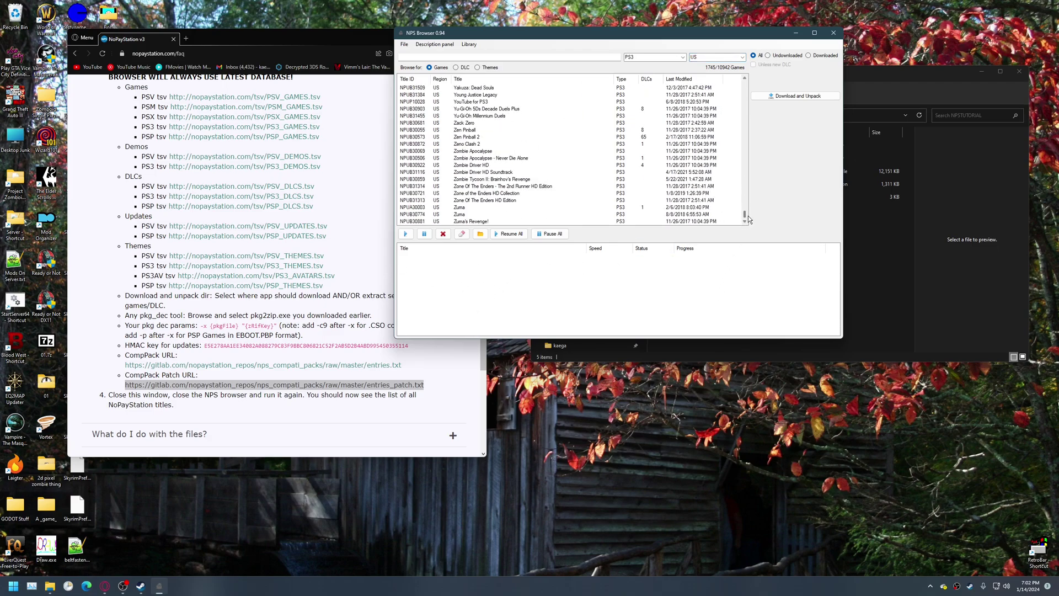
pyautogui.moveTo(747, 216); pyautogui.dragTo(758, 68)
pyautogui.moveTo(629, 34); pyautogui.dragTo(394, 66)
pyautogui.moveTo(474, 69); pyautogui.dragTo(723, 40)
pyautogui.scroll(-8, 607, 149)
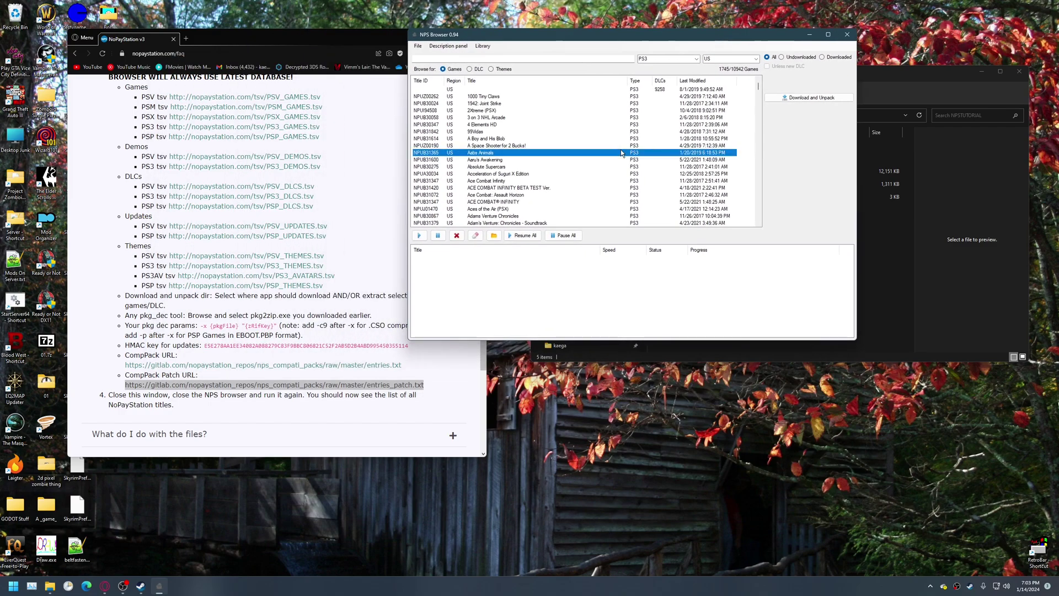
pyautogui.scroll(-15, 541, 182)
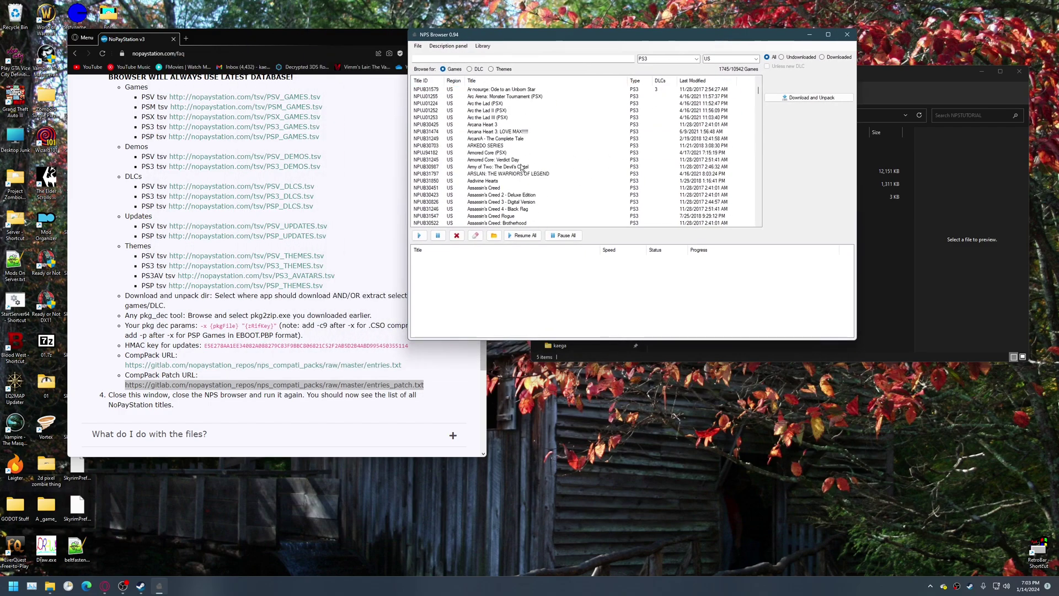
# - Download and unpack the PS3 game 4 Elements HD
pyautogui.scroll(15, 537, 161)
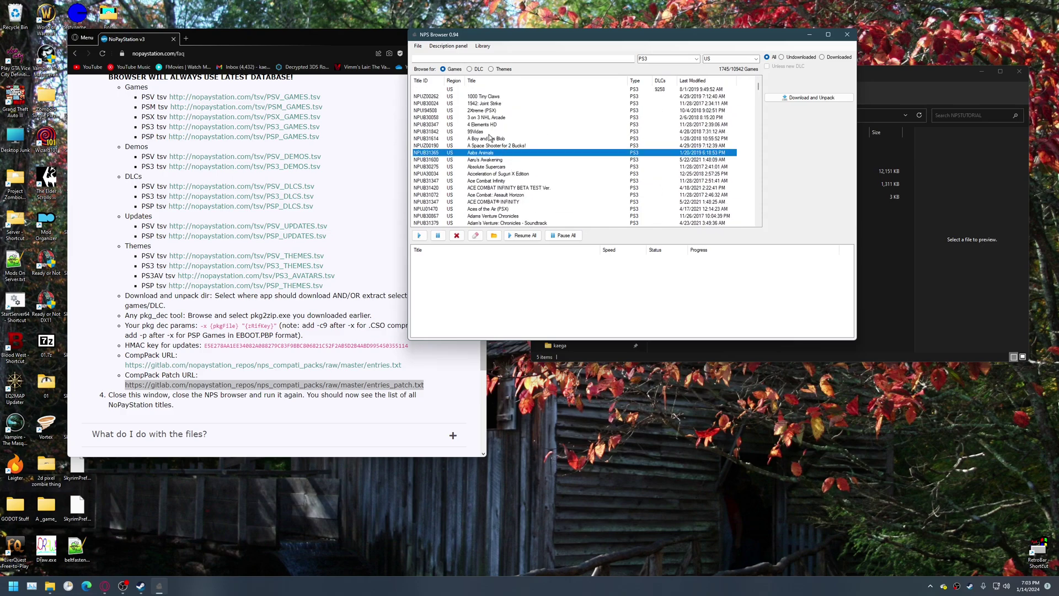
pyautogui.click(501, 126)
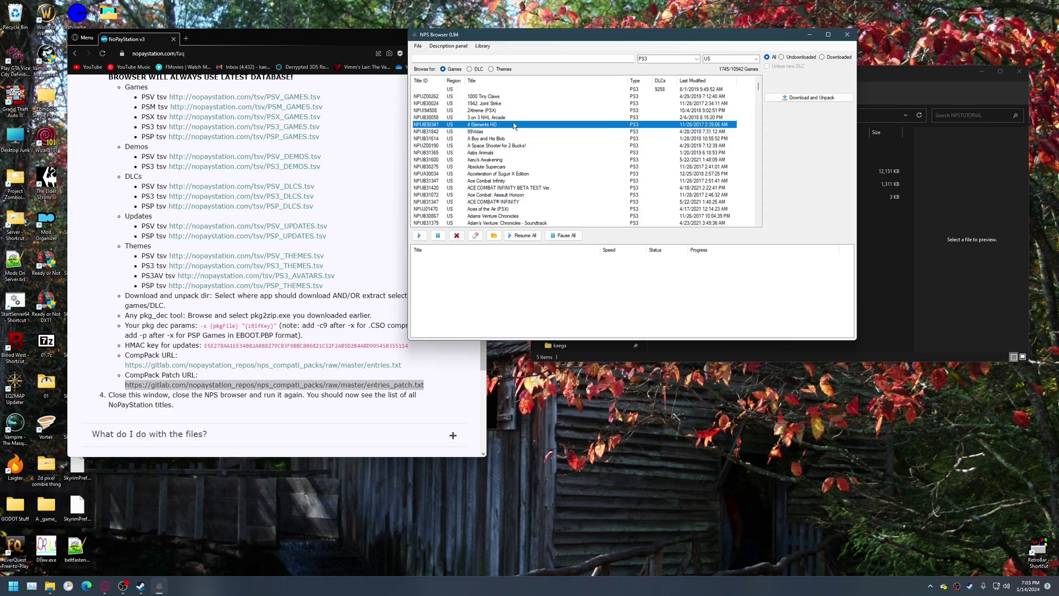
pyautogui.click(787, 98)
# - Check DownloadAndUnpackDirectory and its exdata folder for the downloaded files, and close the File Explorer window
pyautogui.hotkey('alt', 'Tab')
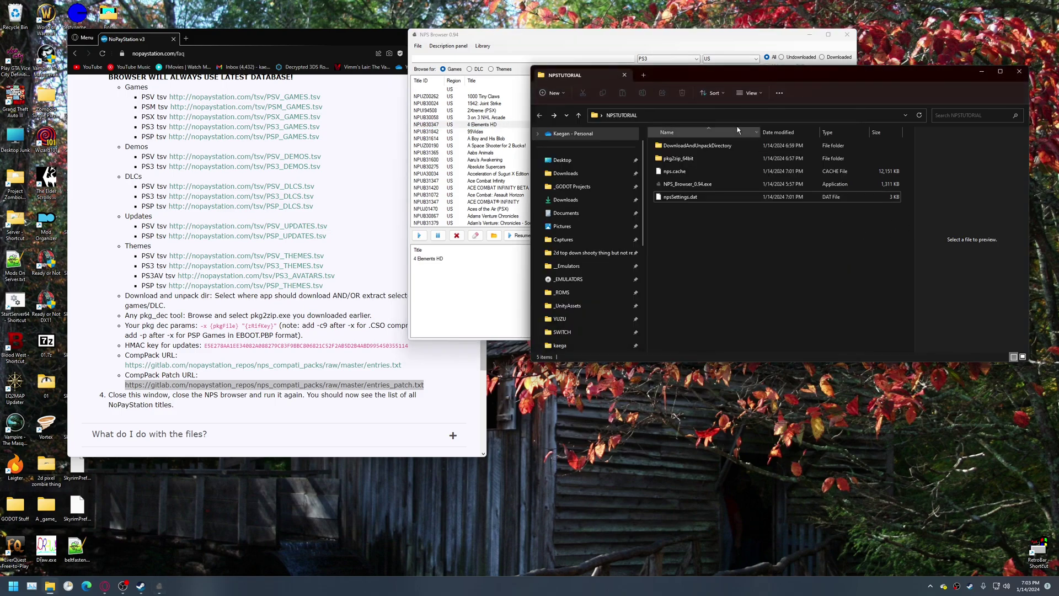
pyautogui.doubleClick(681, 145)
pyautogui.moveTo(717, 75); pyautogui.dragTo(685, 289)
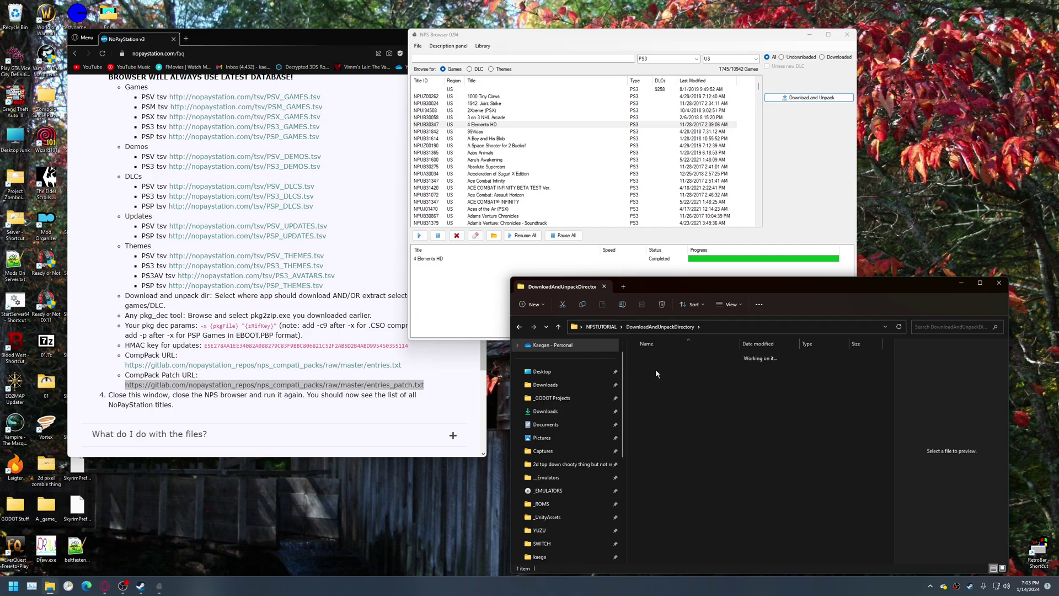
pyautogui.doubleClick(662, 355)
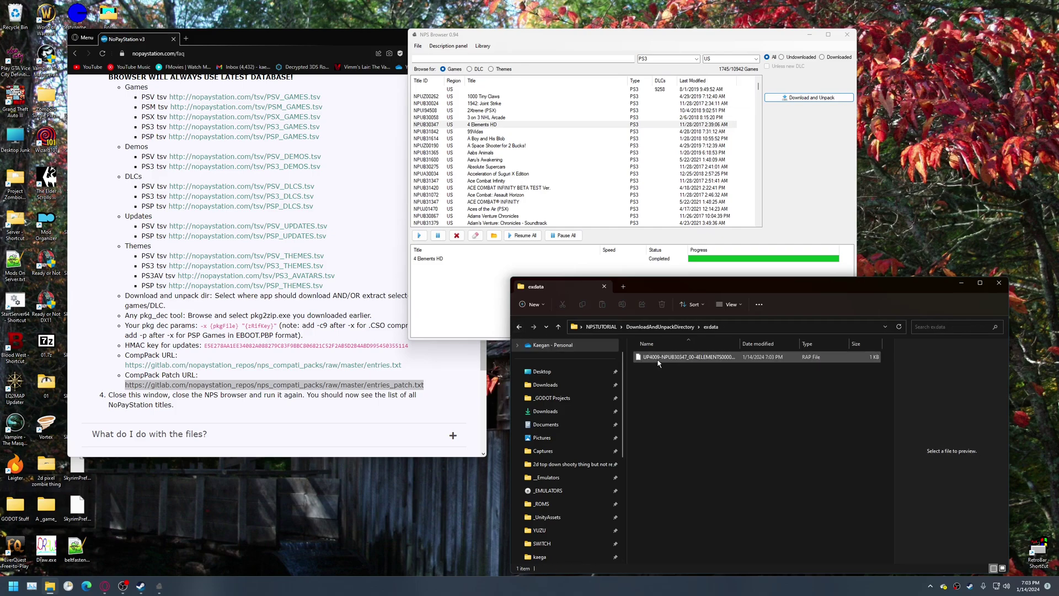
pyautogui.click(519, 327)
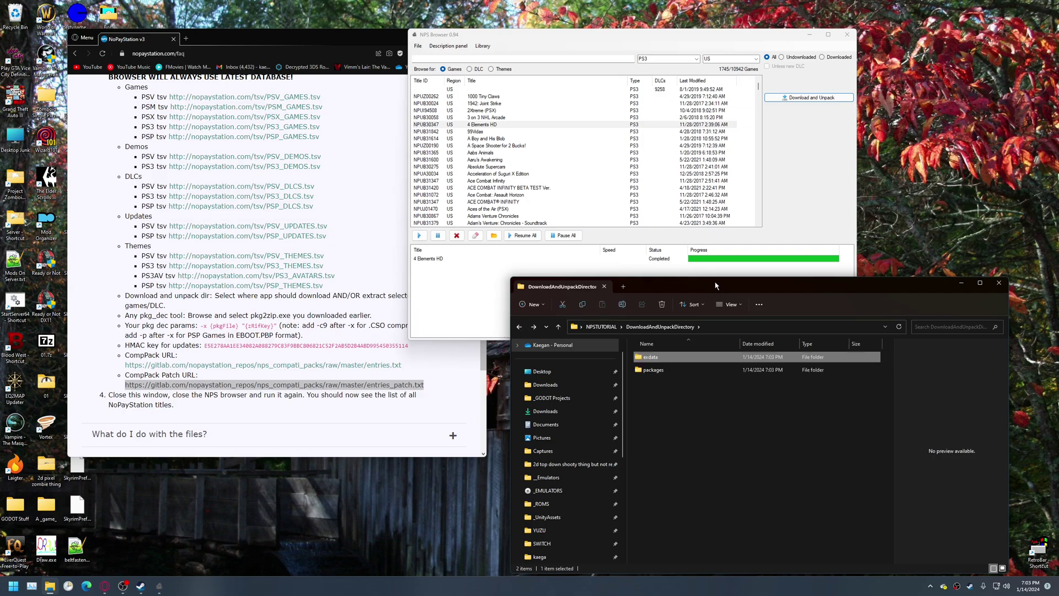
pyautogui.moveTo(717, 287); pyautogui.dragTo(550, 124)
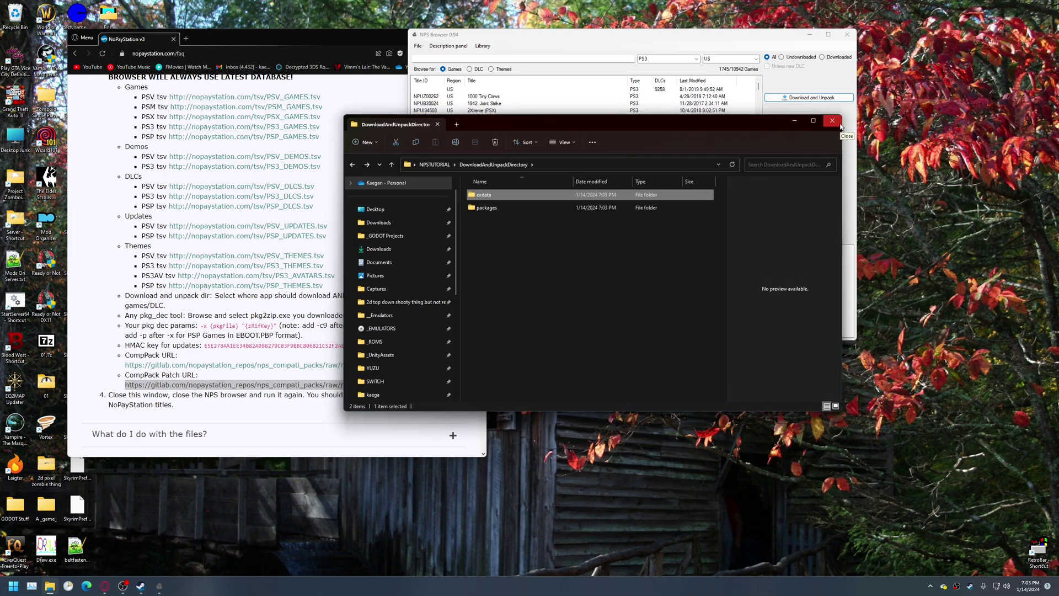
pyautogui.click(832, 121)
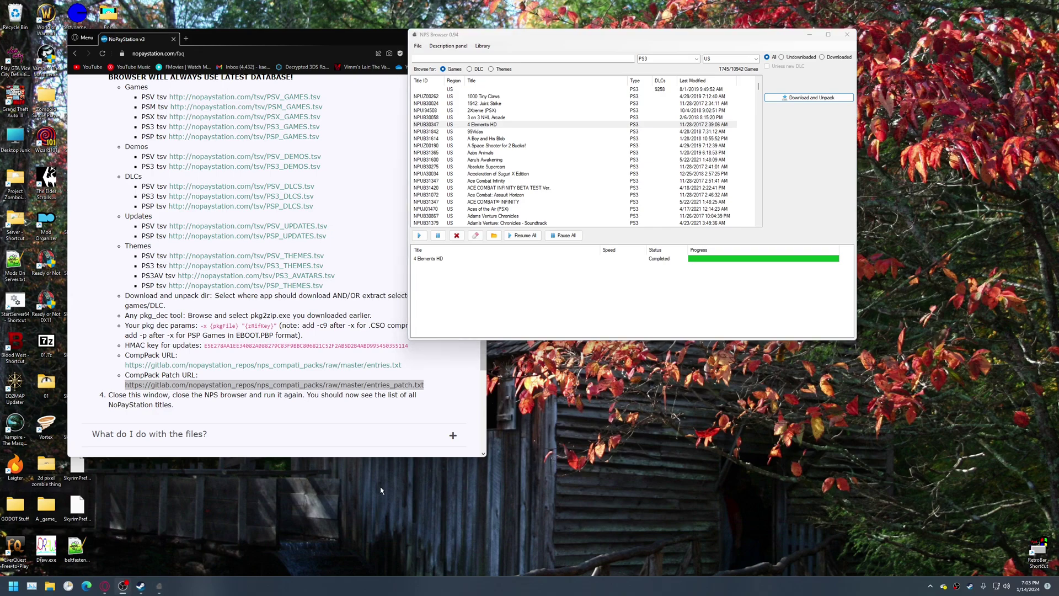